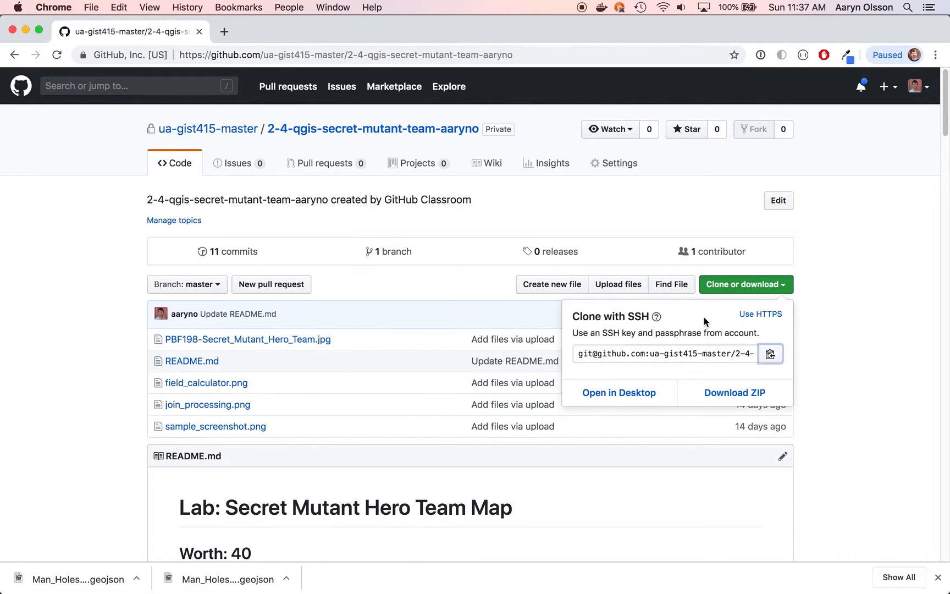
# Switch to GitHub Desktop and clone the 2-4-qgis-secret-mutant-team repository from its copied SSH URL into the default local path.
pyautogui.press('super+Tab')
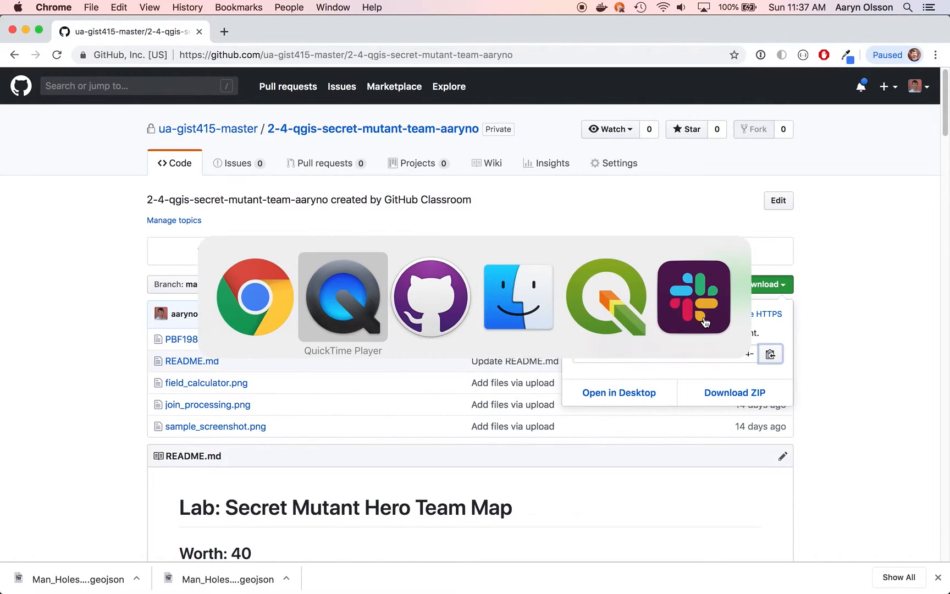
pyautogui.press('super+Tab')
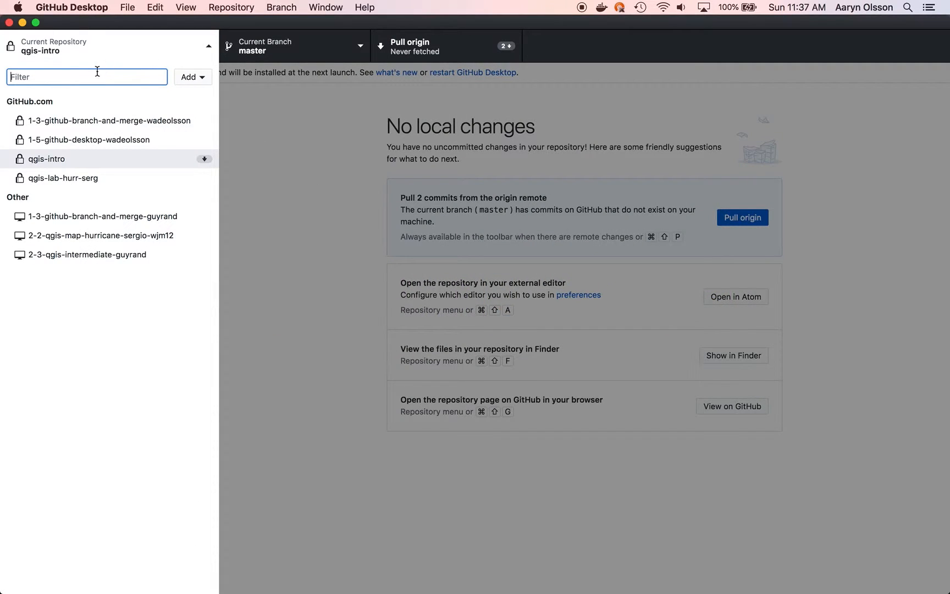
pyautogui.click(126, 8)
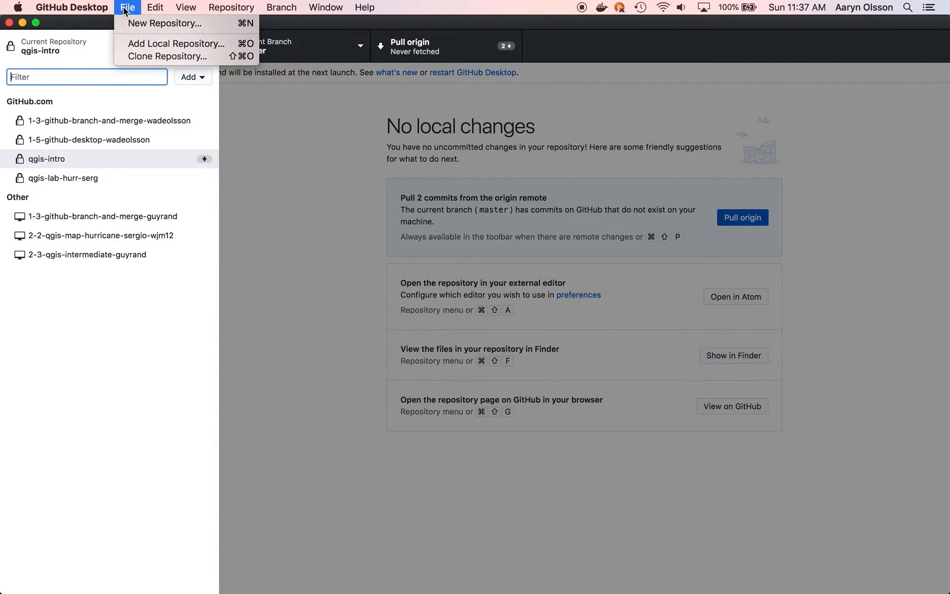
pyautogui.click(146, 57)
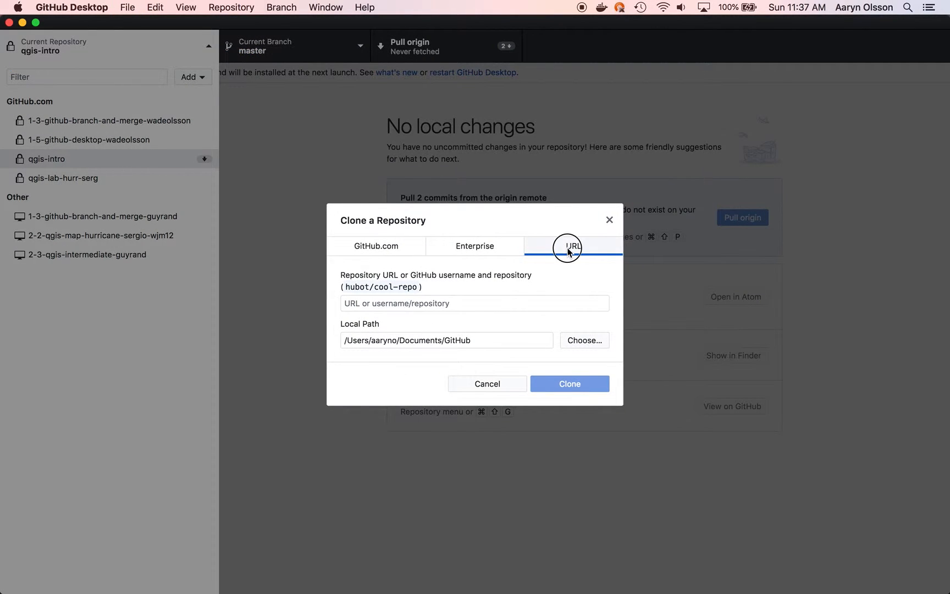
pyautogui.click(488, 304)
pyautogui.press('super+v')
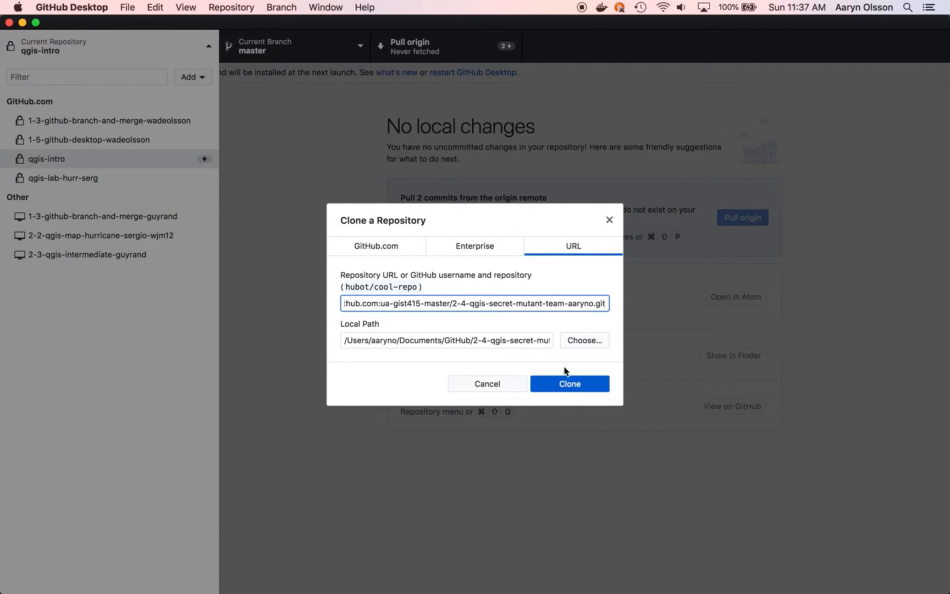
pyautogui.click(567, 383)
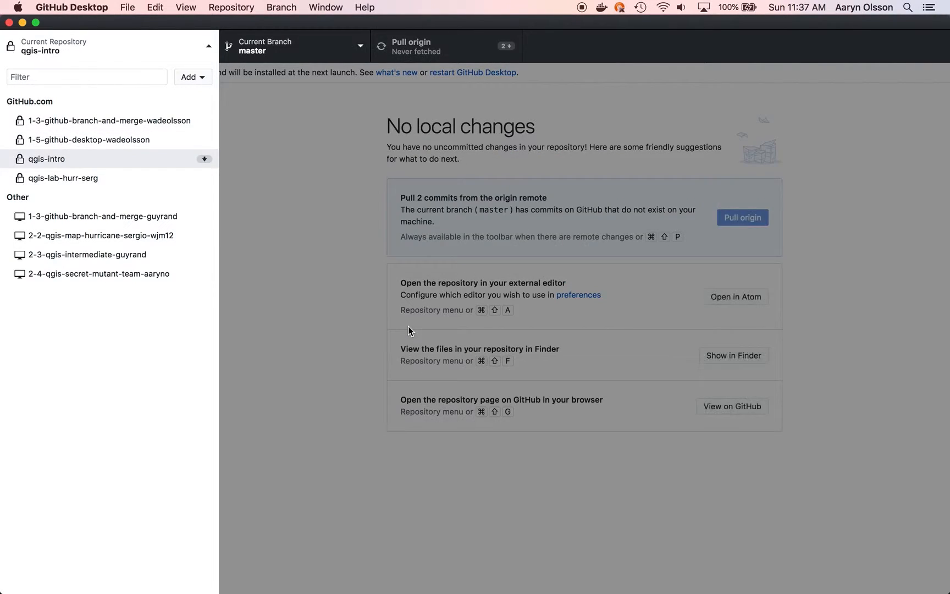
# Create a new branch named turtles from master in the cloned repository.
pyautogui.click(360, 50)
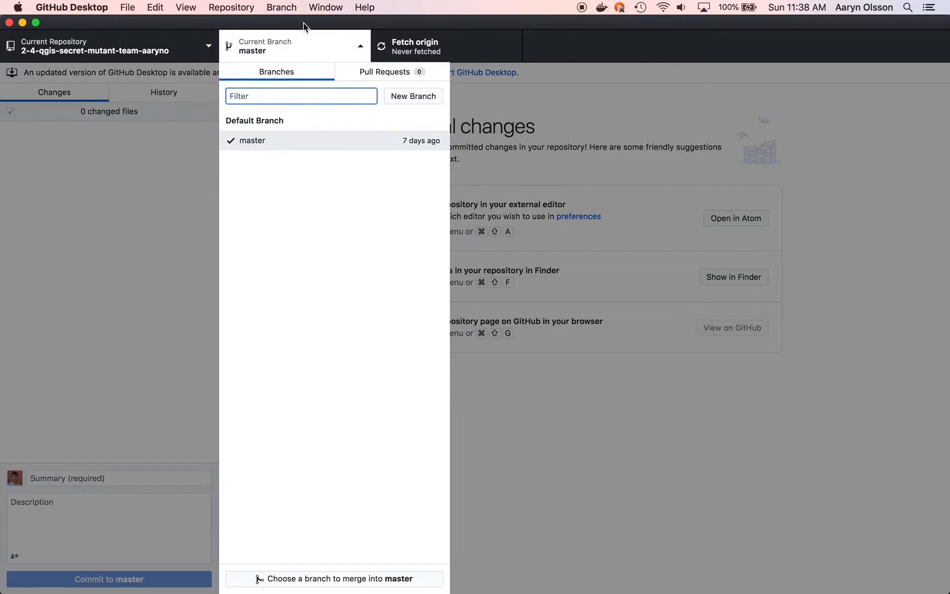
pyautogui.click(408, 98)
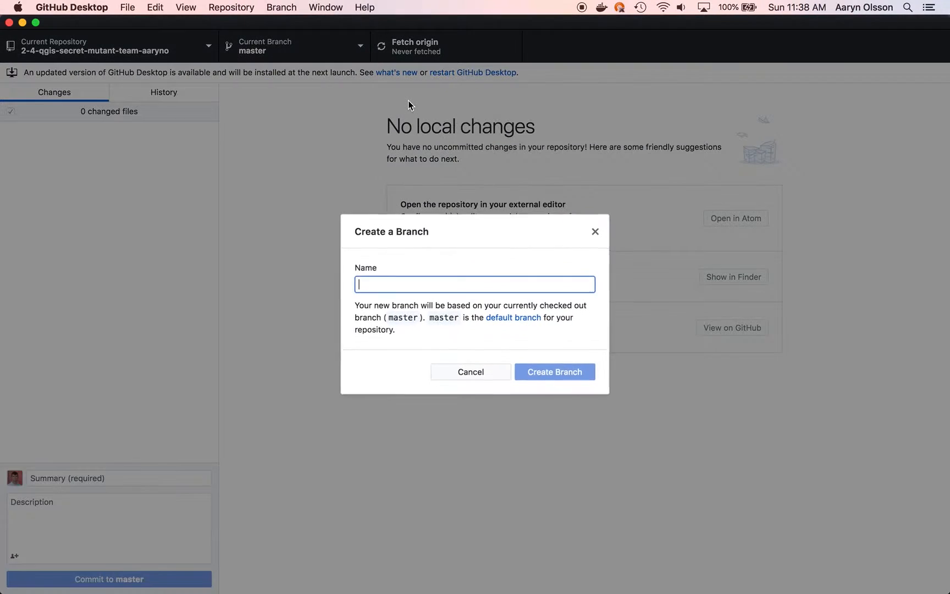
pyautogui.write('turtles')
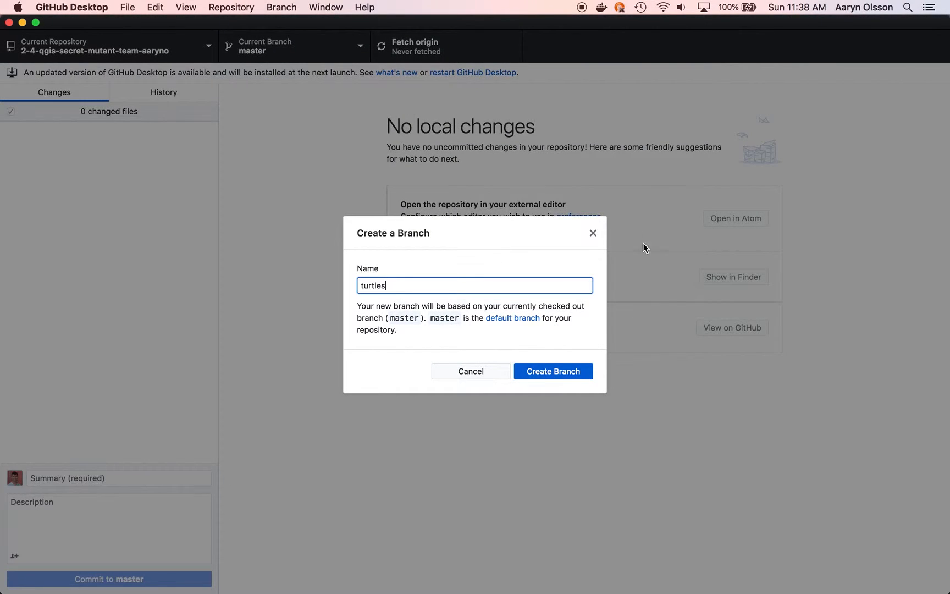
pyautogui.click(546, 371)
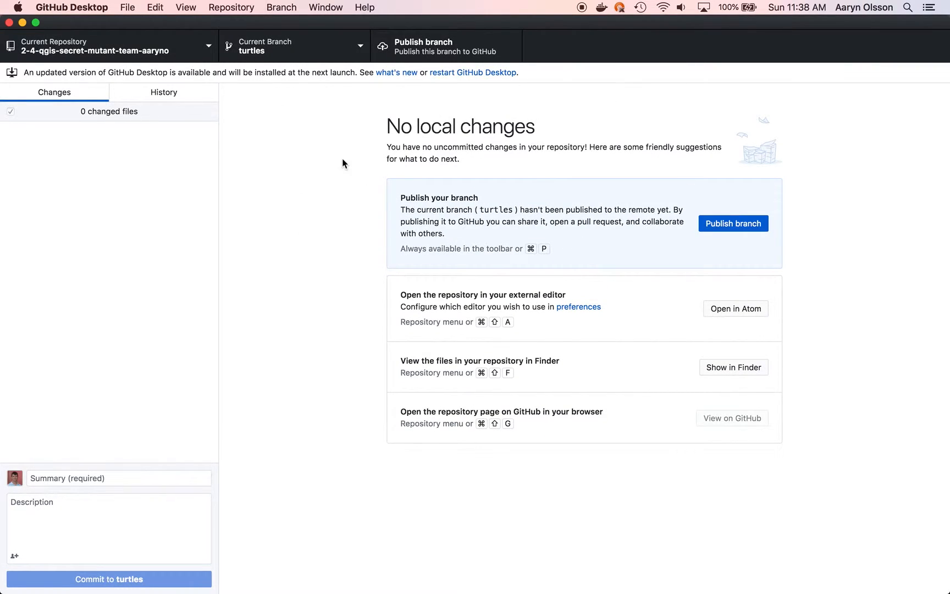
# Return to the lab README in Chrome and open the Man Holes and Neighborhood Associations source data links in new tabs.
pyautogui.press('super+Tab')
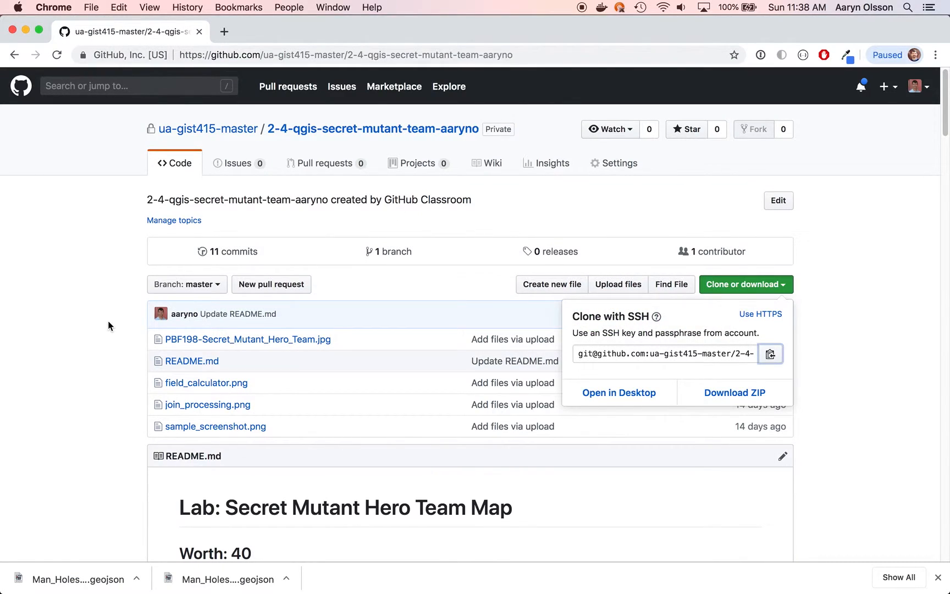
pyautogui.click(108, 324)
pyautogui.scroll(-2, 109, 326)
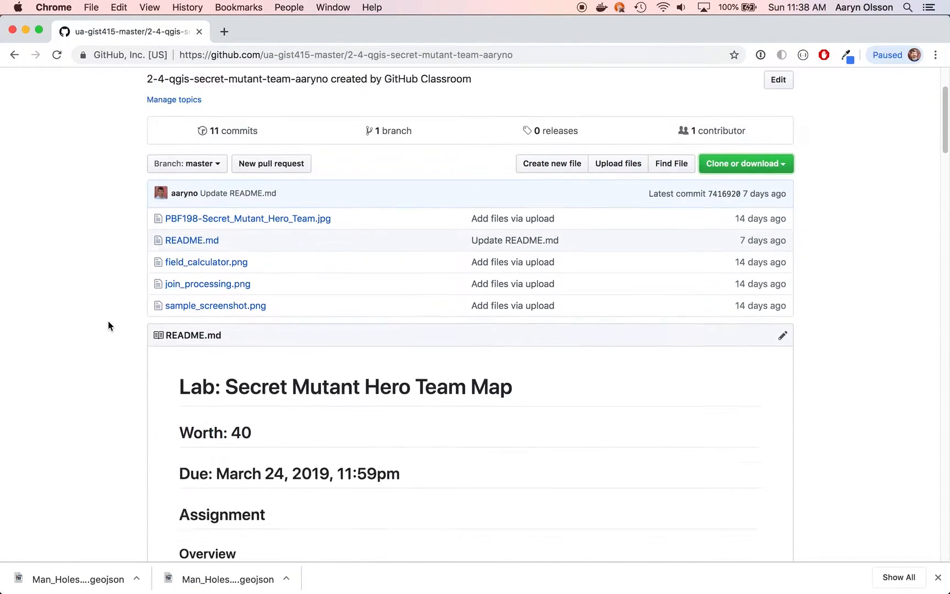
pyautogui.scroll(-6, 108, 325)
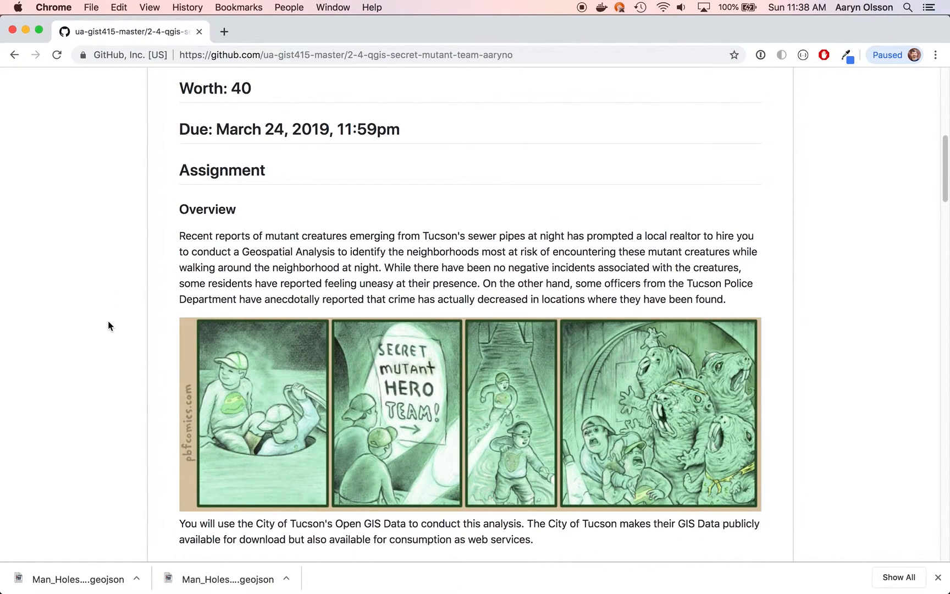
pyautogui.scroll(-4, 108, 325)
pyautogui.scroll(-4, 109, 321)
pyautogui.scroll(-6, 108, 325)
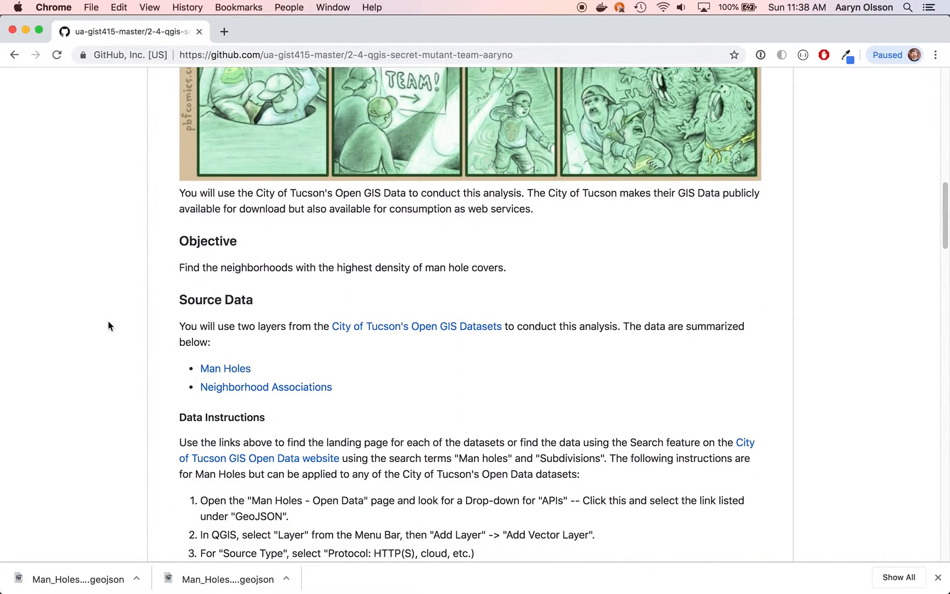
pyautogui.scroll(-2, 108, 325)
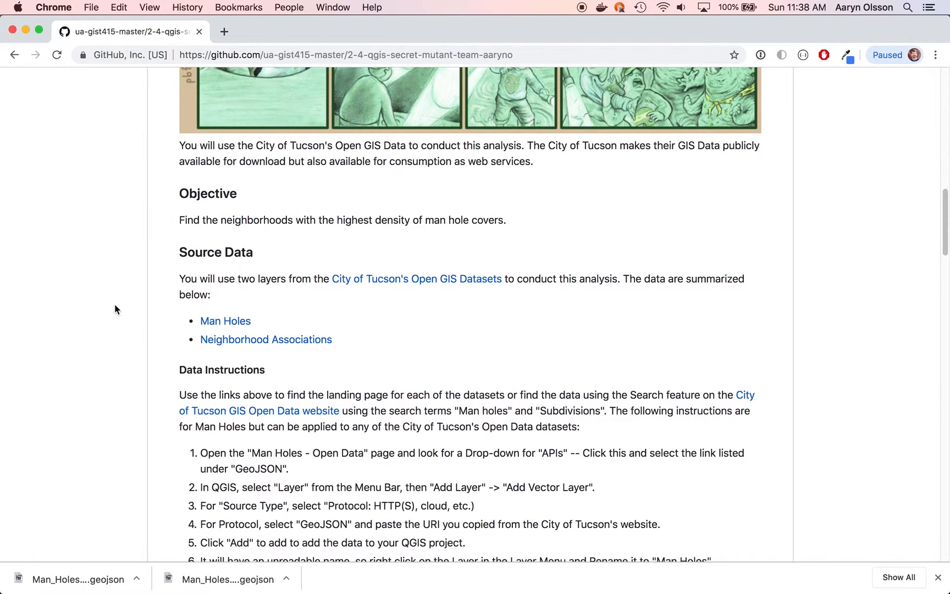
pyautogui.click(239, 326)
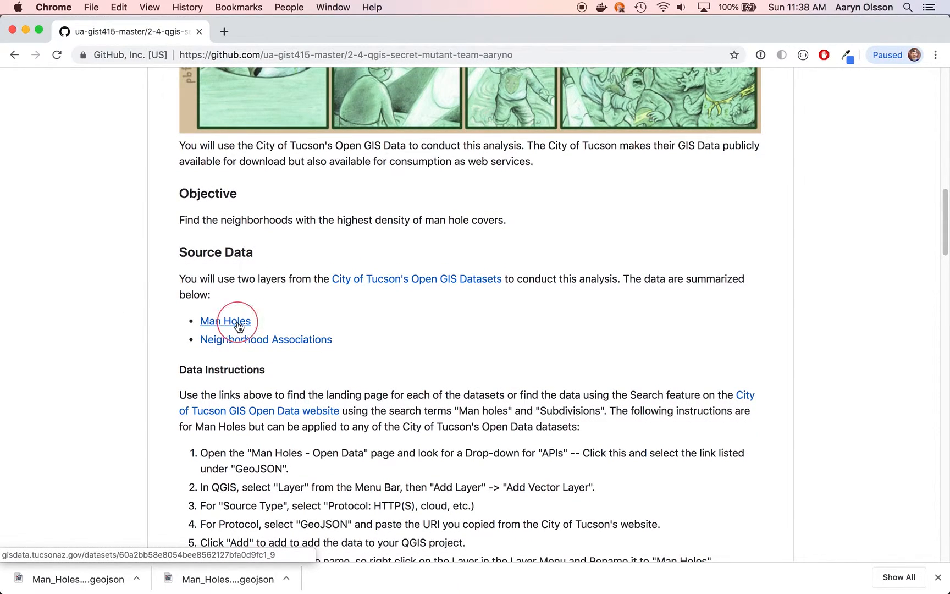
pyautogui.keyDown('super'); pyautogui.click(234, 341); pyautogui.keyUp('super')
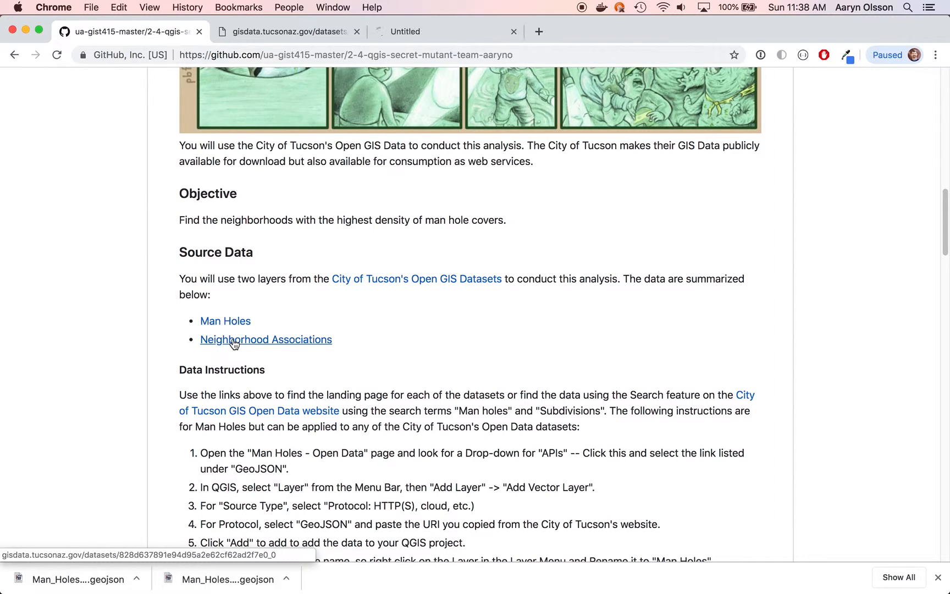
# Copy the GeoJSON API link from the Man Holes - Open Data page.
pyautogui.click(276, 33)
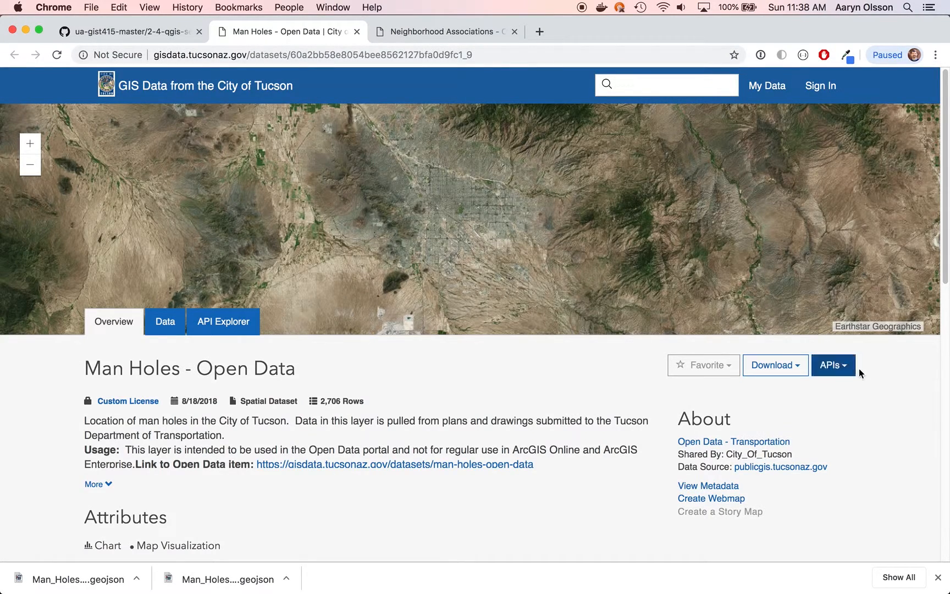
pyautogui.click(849, 372)
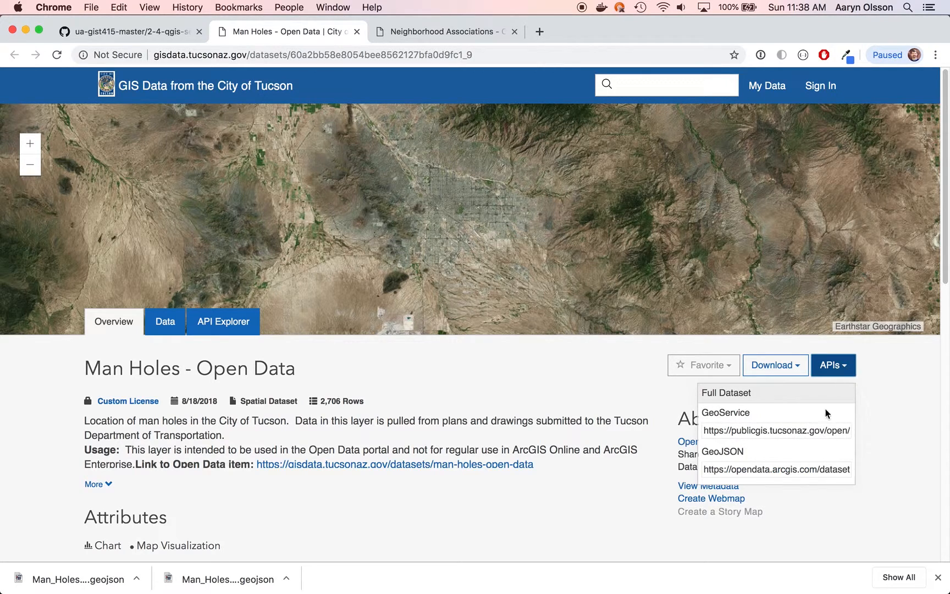
pyautogui.moveTo(791, 471)
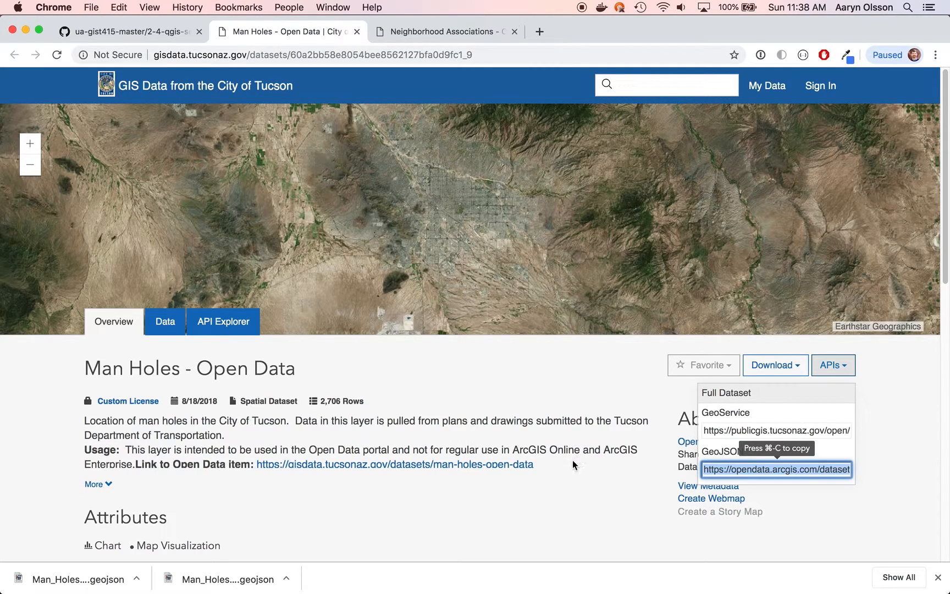
# Switch to QGIS and start a new empty project.
pyautogui.press('super+Tab')
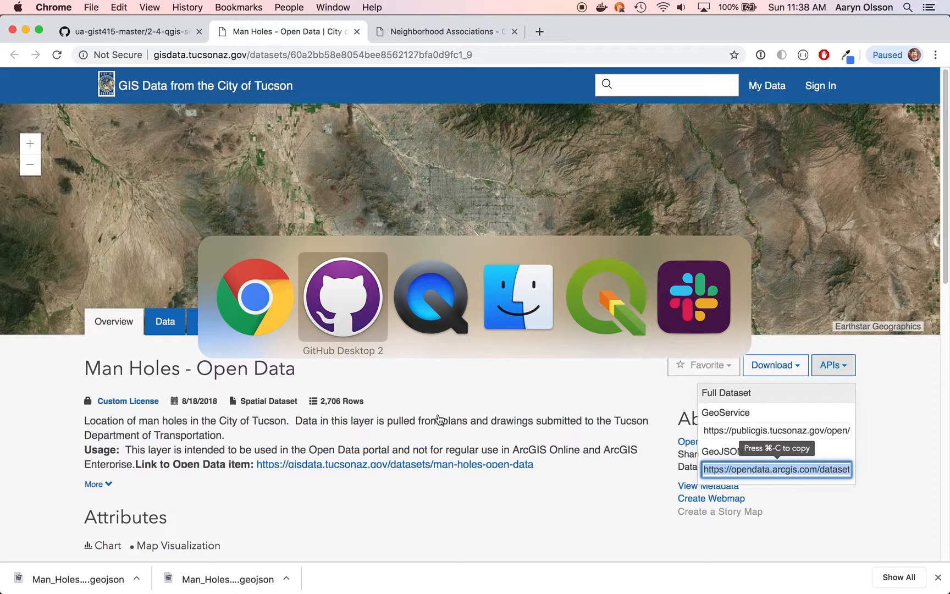
pyautogui.press('super+Tab')
pyautogui.press('super+Tab')
pyautogui.press('super+Tab')
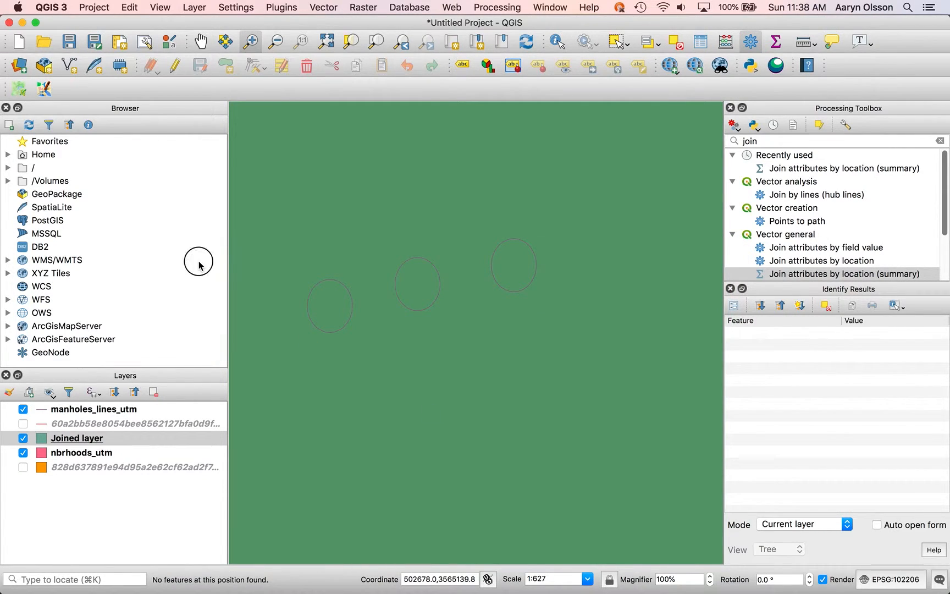
pyautogui.click(94, 7)
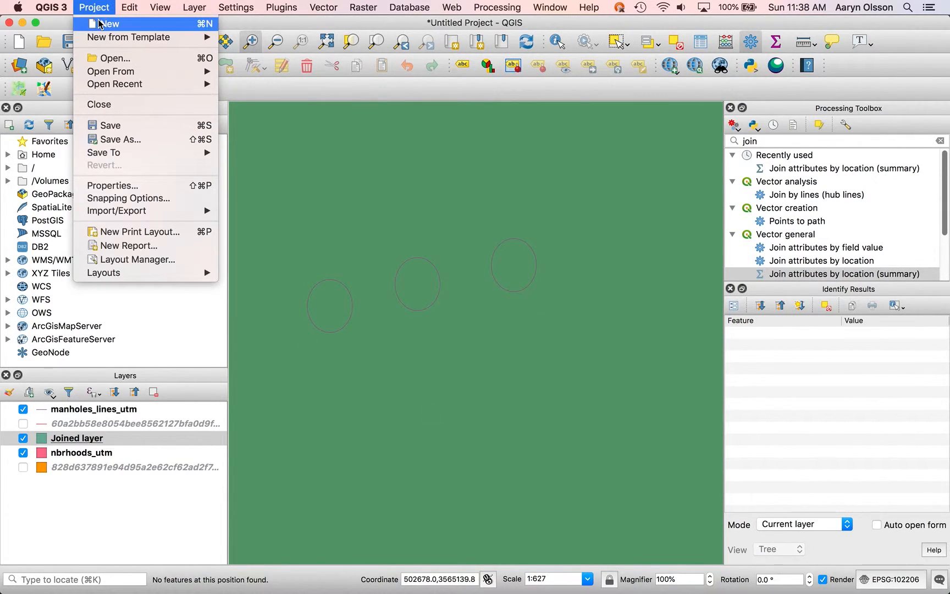
pyautogui.click(100, 23)
pyautogui.click(428, 319)
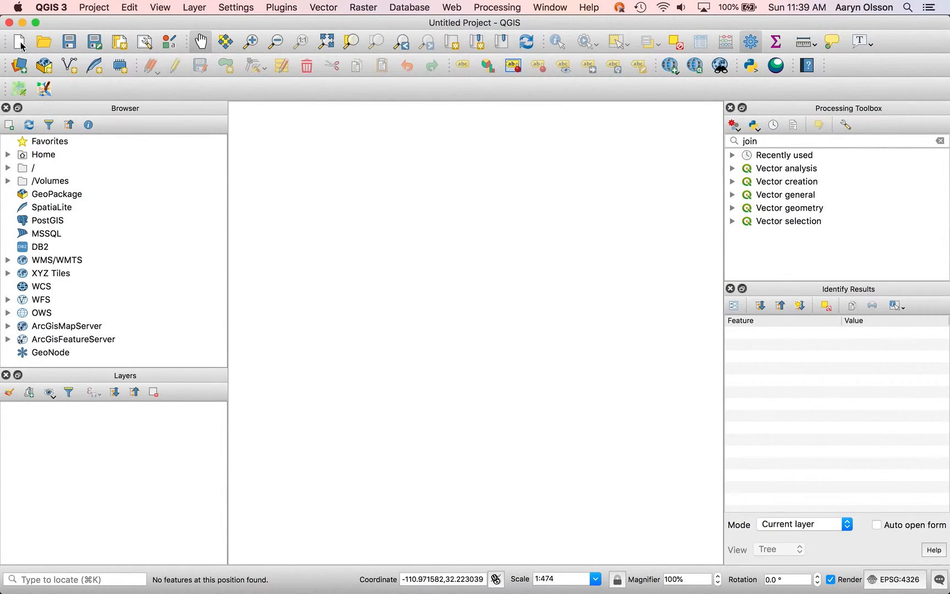
pyautogui.click(194, 7)
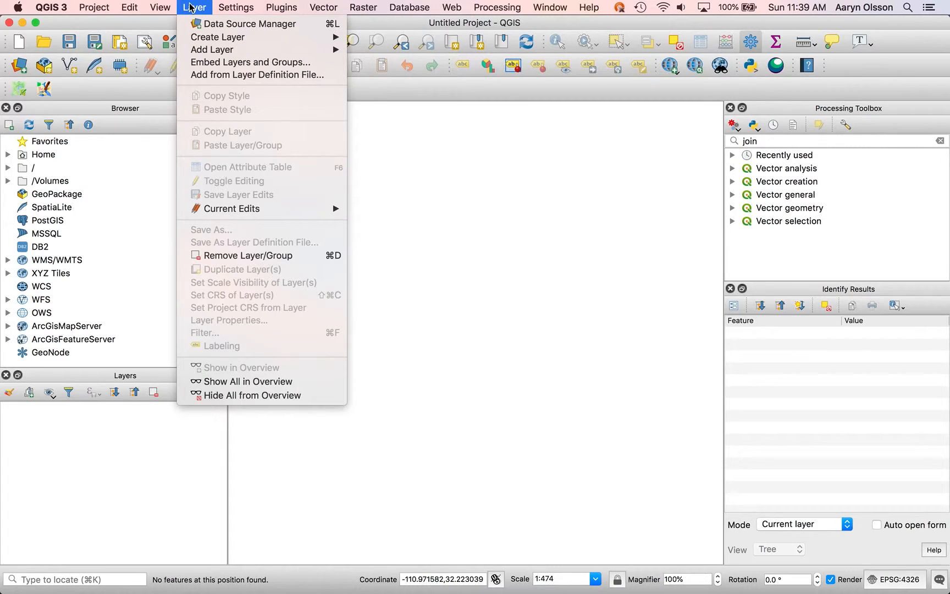
pyautogui.moveTo(268, 51)
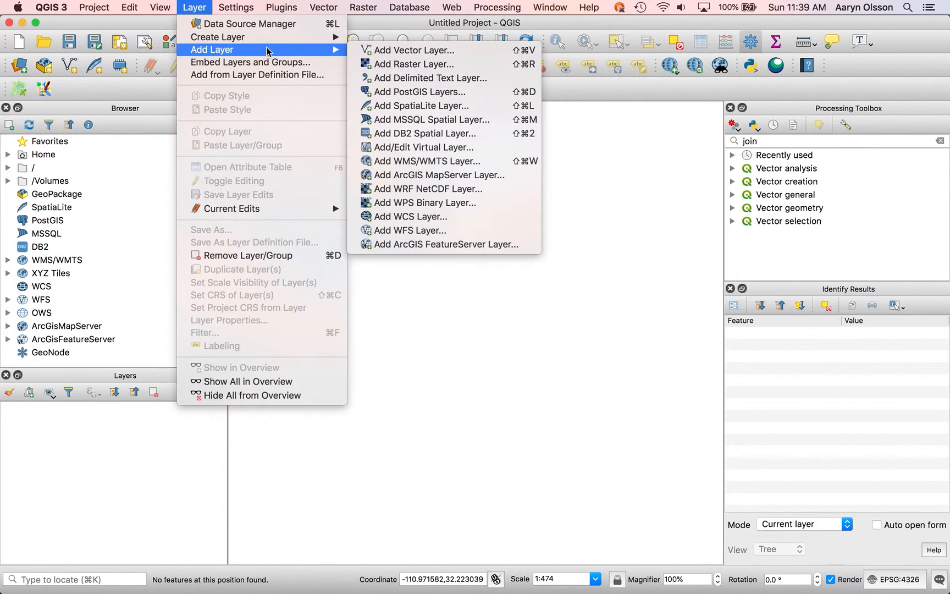
pyautogui.click(387, 52)
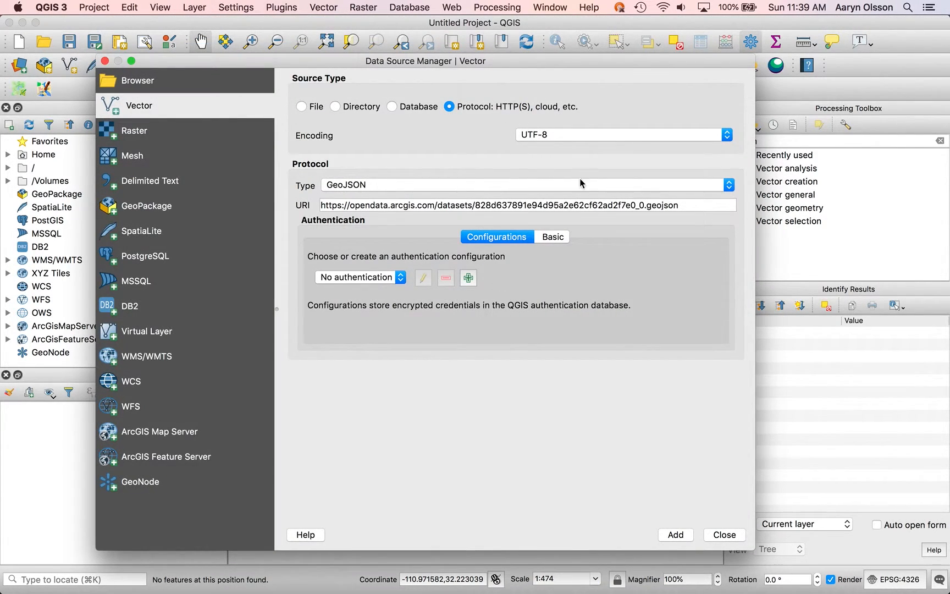
pyautogui.click(449, 106)
pyautogui.click(522, 185)
pyautogui.click(517, 184)
pyautogui.click(489, 205)
pyautogui.press('super+a')
pyautogui.write('https://opendata.arcgis.com/datasets/60a2bb58e8054bee8562127bfa0d9fc1_9.geojson')
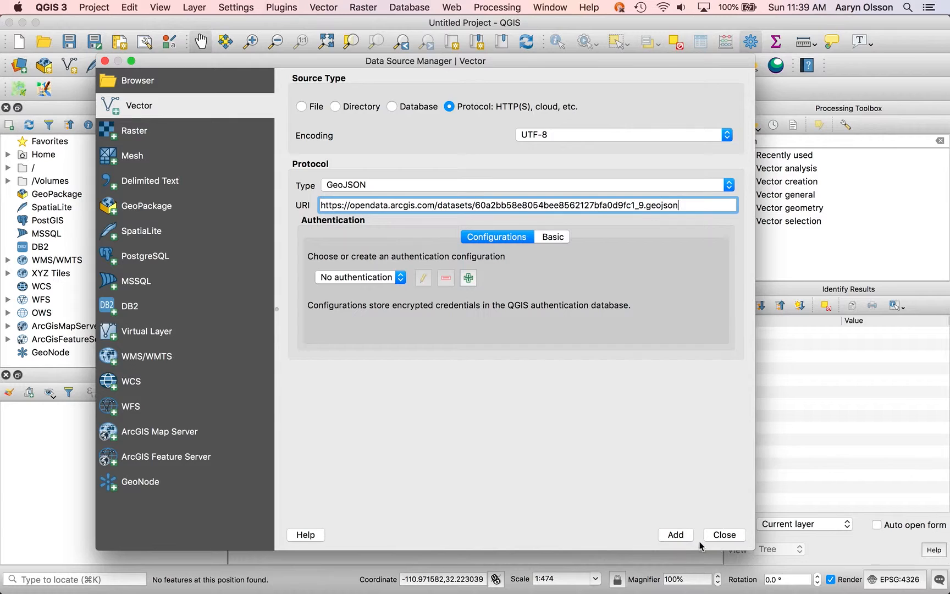
# Add the configured man holes layer to the project, close the Data Source Manager and examine individual manhole outlines on the map.
pyautogui.click(683, 535)
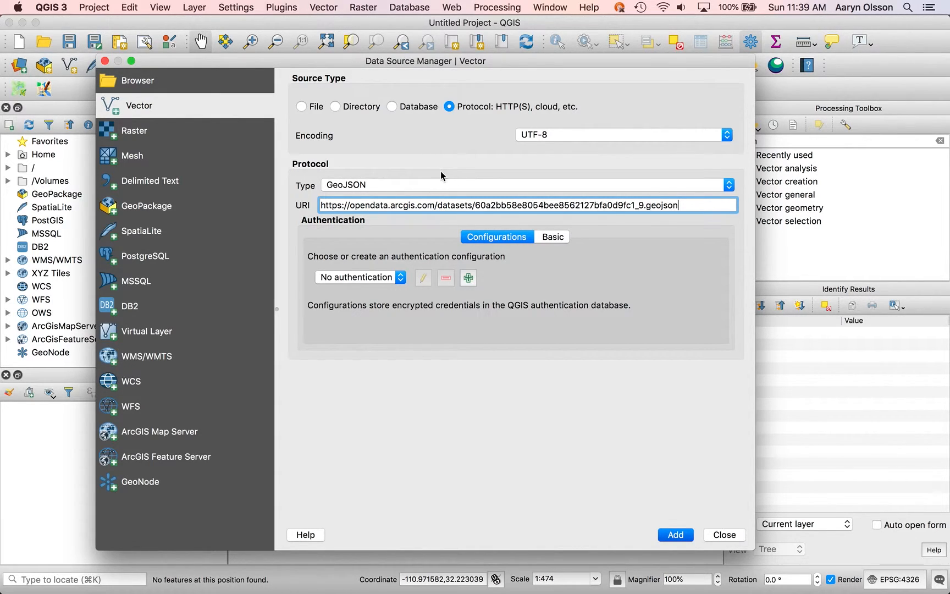
pyautogui.press('Return')
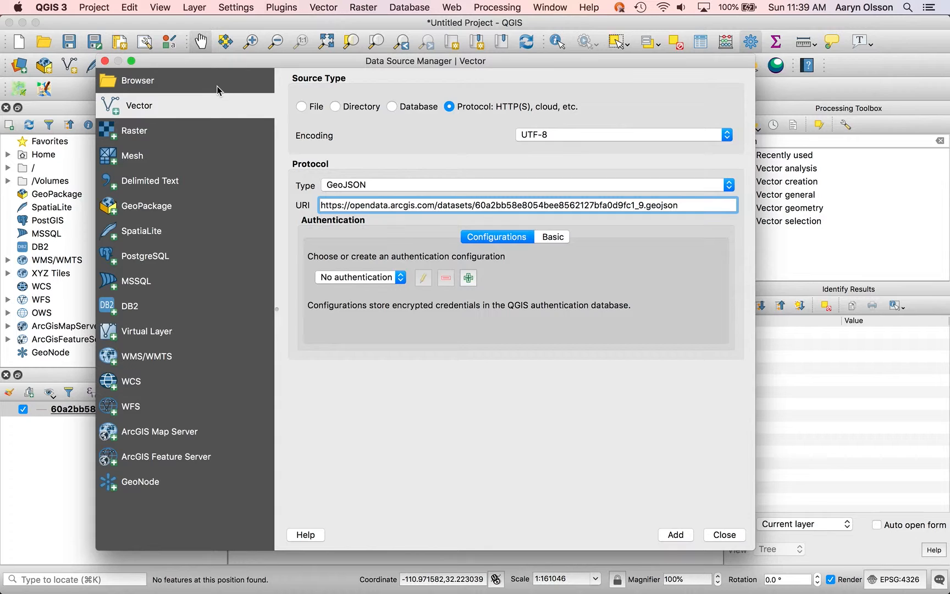
pyautogui.click(725, 535)
pyautogui.click(252, 44)
pyautogui.moveTo(382, 208); pyautogui.dragTo(400, 224)
pyautogui.moveTo(493, 216); pyautogui.dragTo(536, 264)
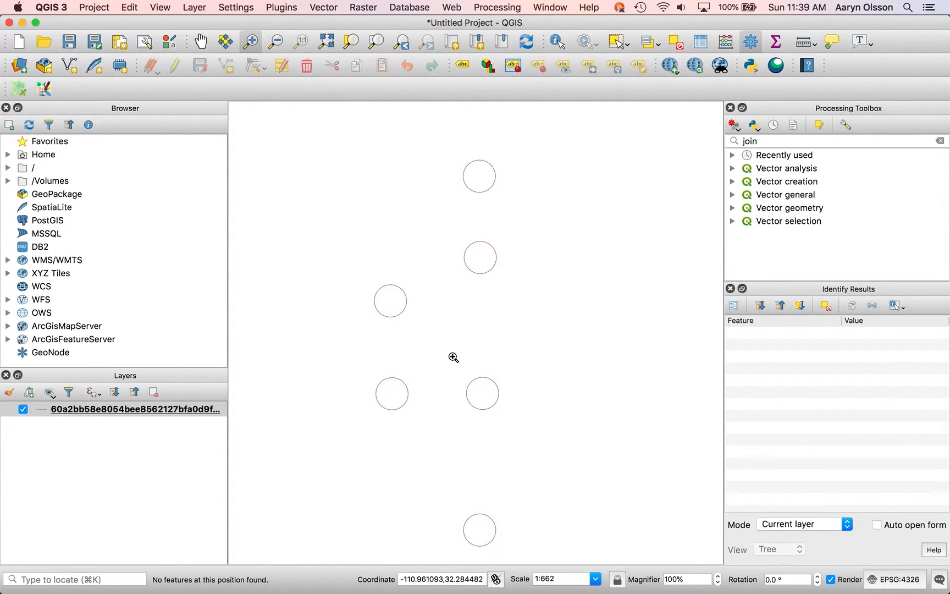
# Copy the GeoJSON API link from the Neighborhood Associations - Open Data page in Chrome and return to QGIS.
pyautogui.press('super+Tab')
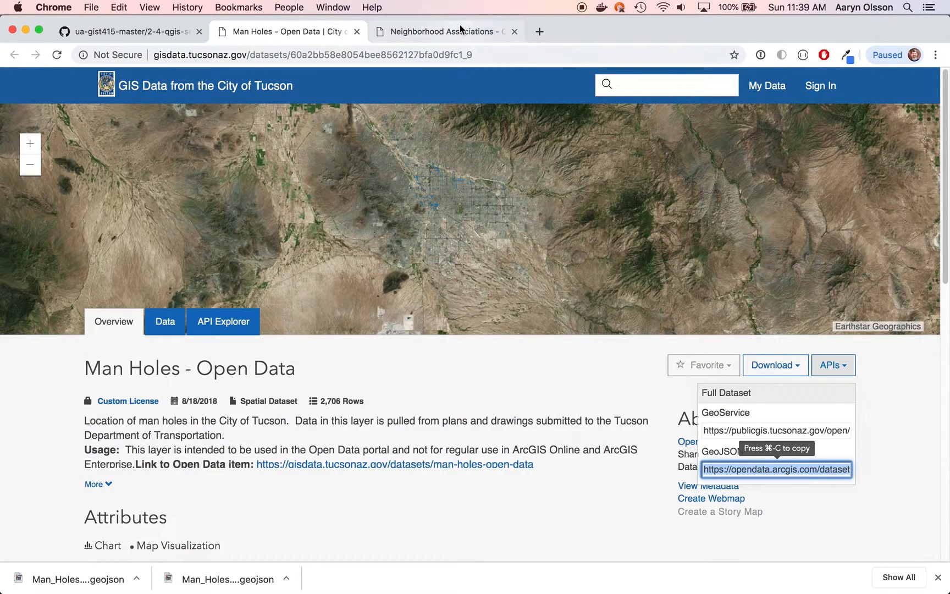
pyautogui.click(459, 31)
pyautogui.click(832, 365)
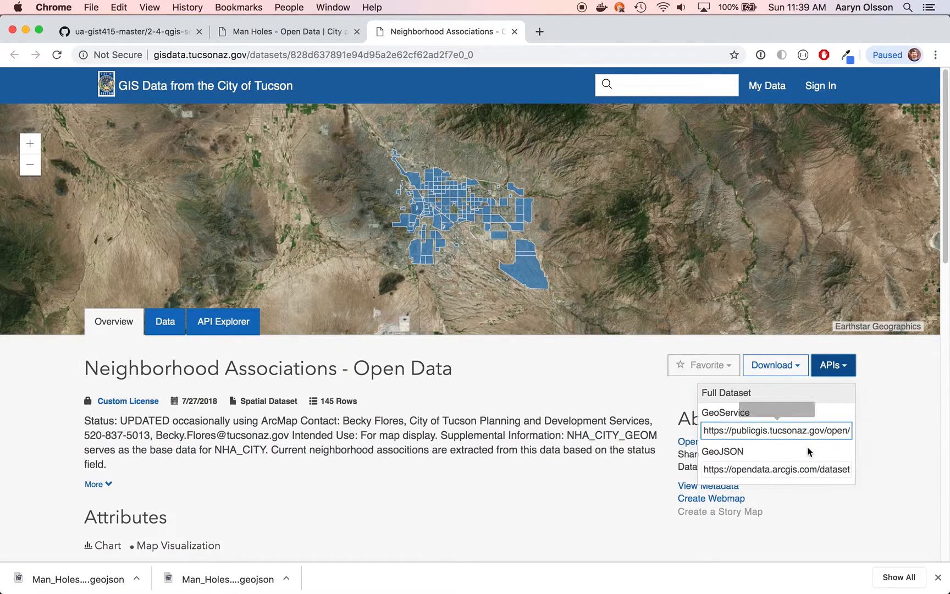
pyautogui.click(800, 473)
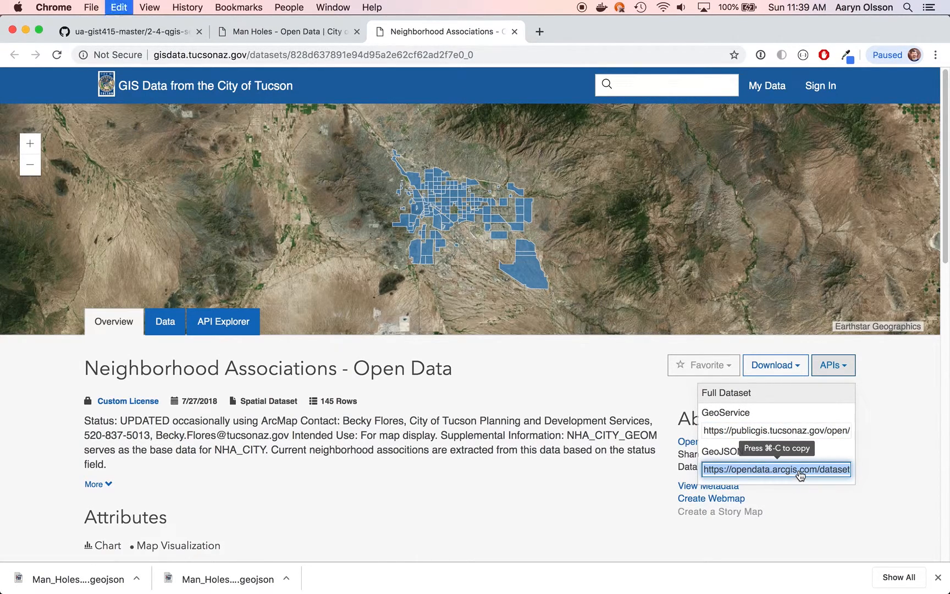
pyautogui.press('super+Tab')
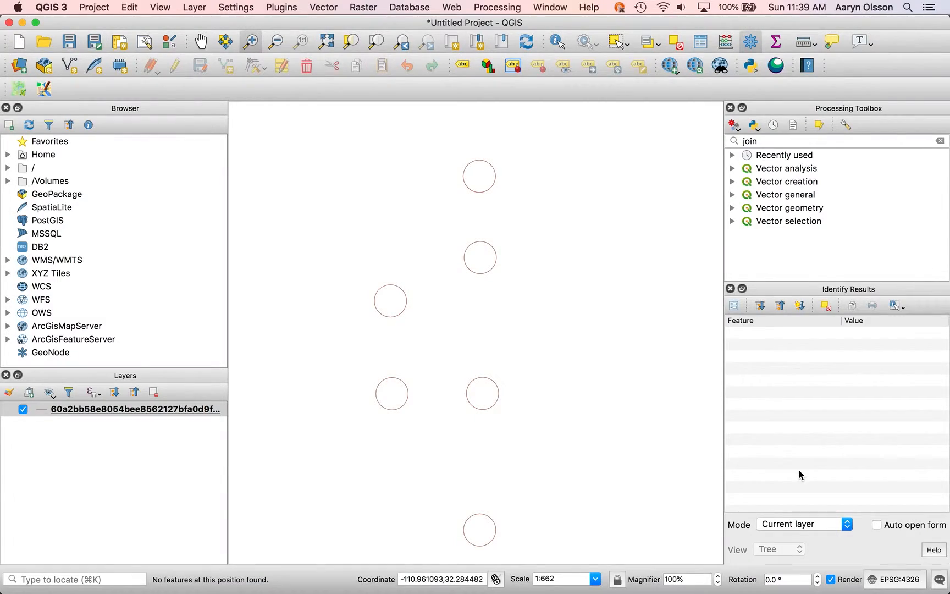
pyautogui.click(194, 8)
pyautogui.moveTo(308, 49)
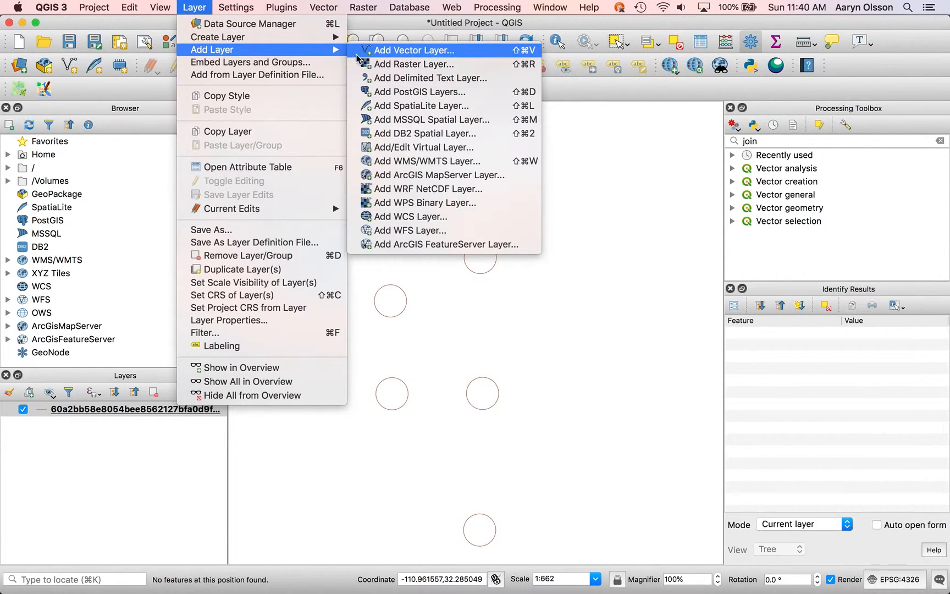
pyautogui.click(373, 52)
pyautogui.click(548, 205)
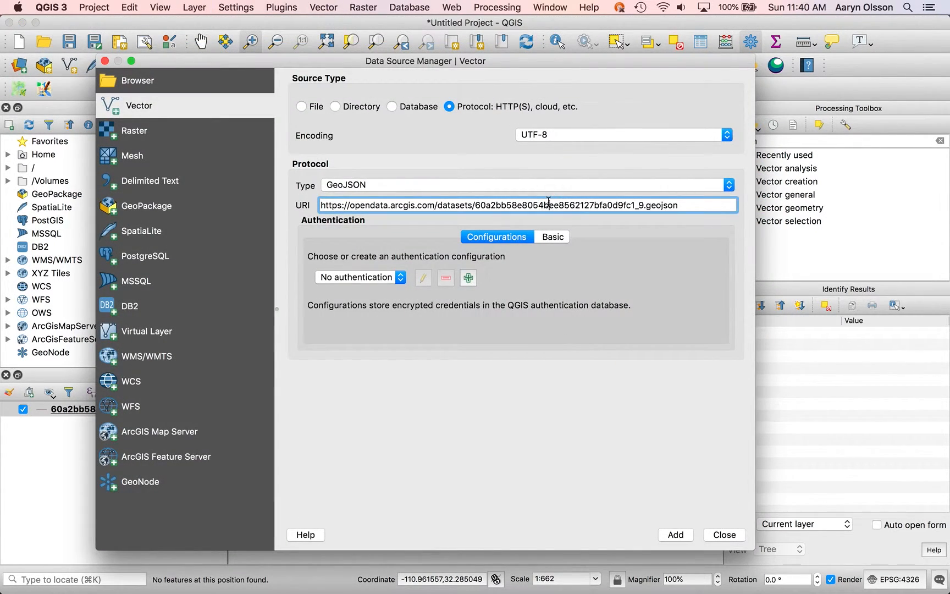
pyautogui.press('super+a')
pyautogui.write('https://opendata.arcgis.com/datasets/828d637891e94d95a2e62cf62ad2f7e0_0.geojson')
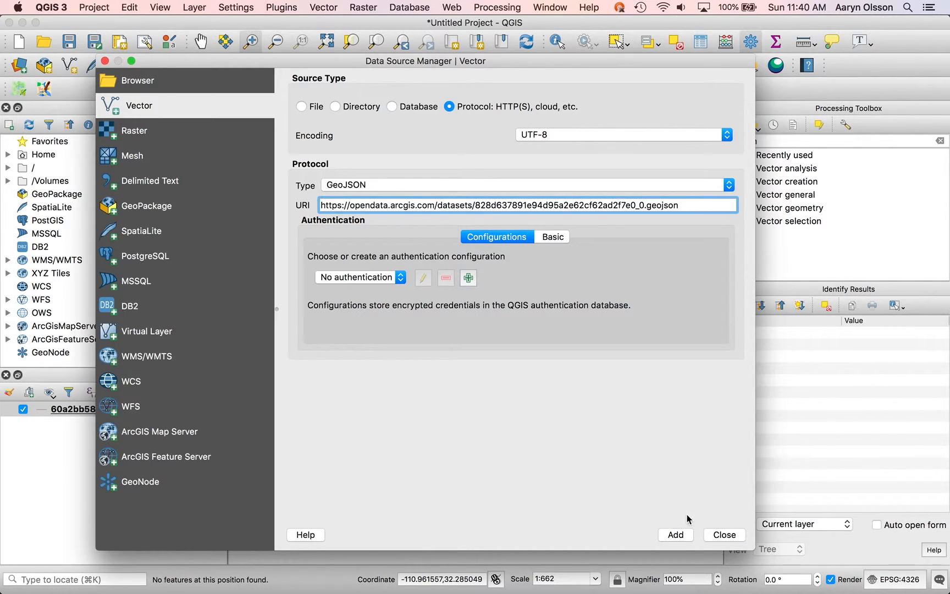
pyautogui.click(680, 535)
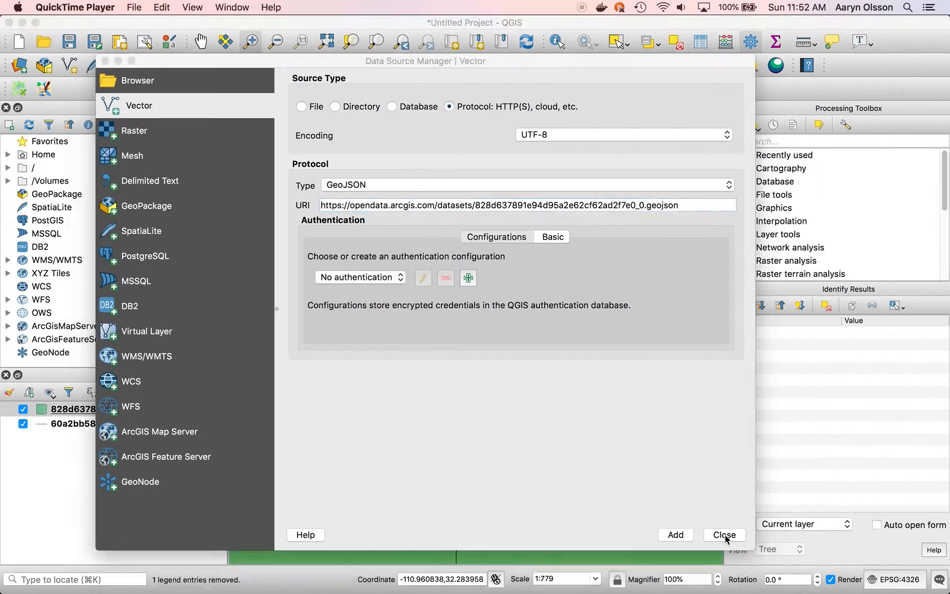
pyautogui.click(725, 534)
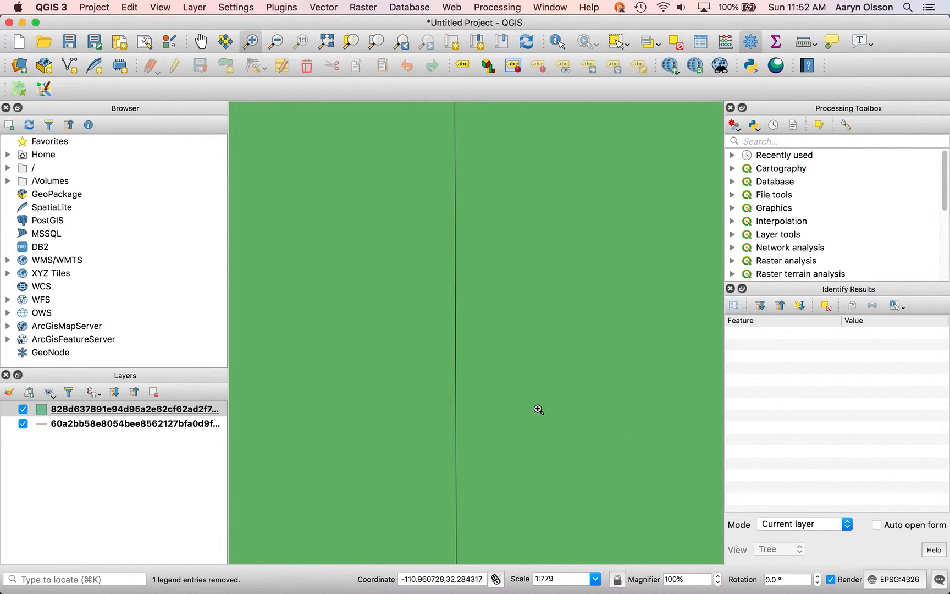
# Zoom the map to the neighborhood layer and move the man holes layer above it in the layer order.
pyautogui.rightClick(77, 412)
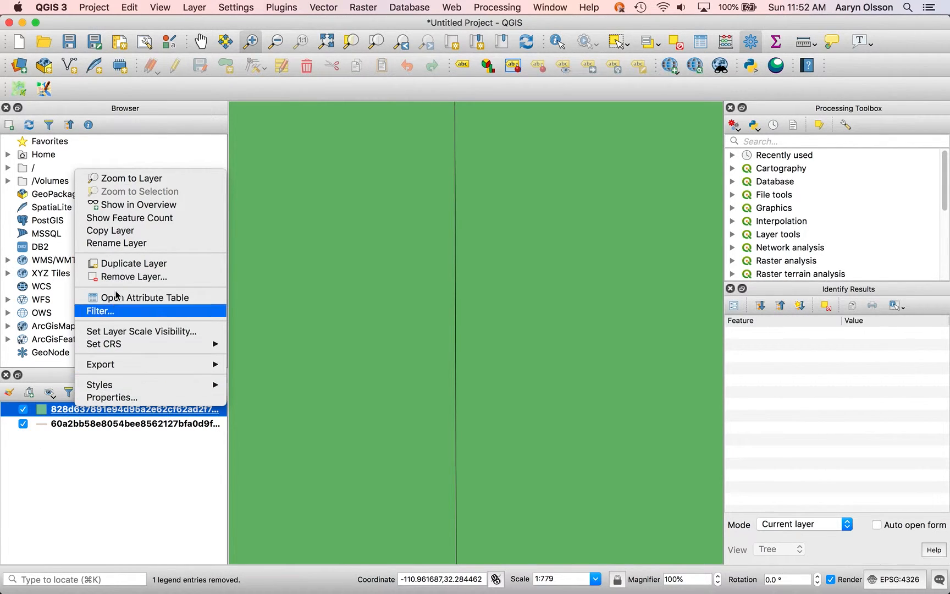
pyautogui.click(133, 180)
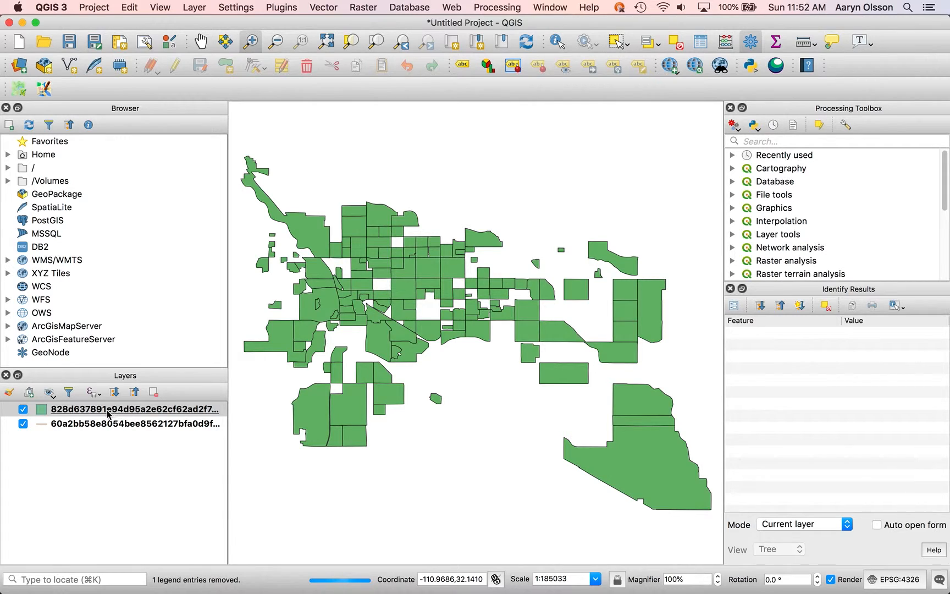
pyautogui.click(67, 418)
pyautogui.moveTo(68, 419)
pyautogui.mouseDown()
pyautogui.moveTo(70, 397)
pyautogui.moveTo(71, 406)
pyautogui.mouseUp()
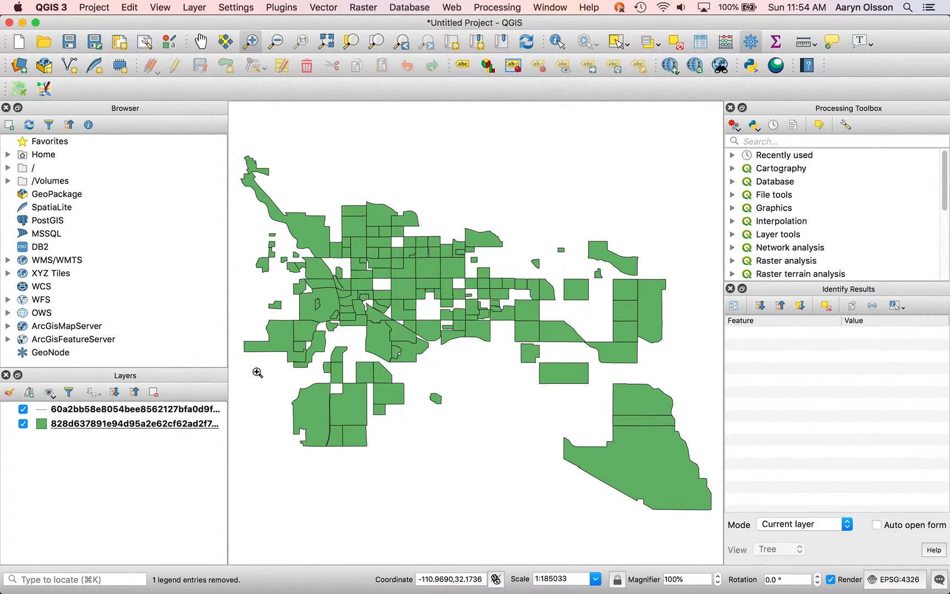
# Open the attribute table of the neighborhood layer.
pyautogui.click(95, 425)
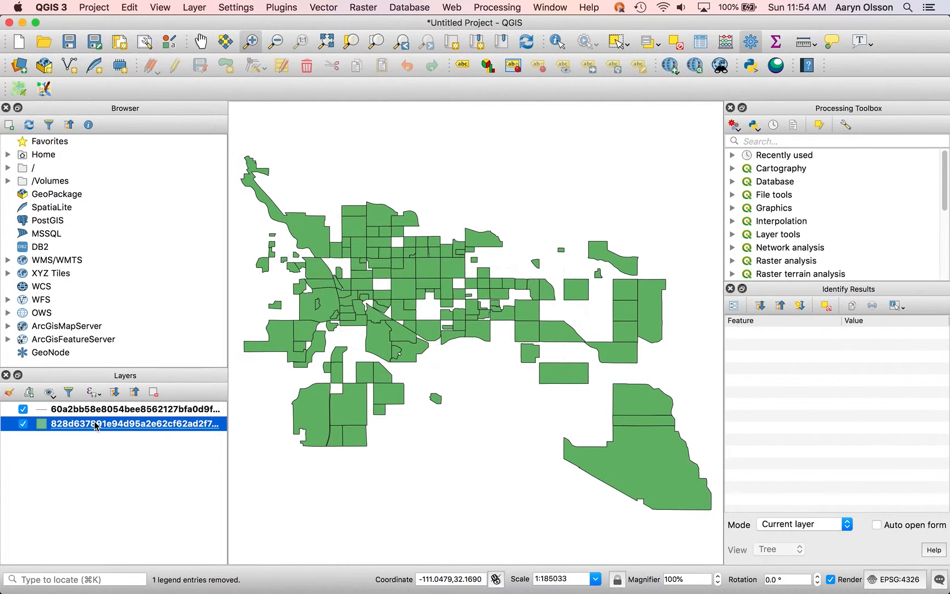
pyautogui.rightClick(96, 424)
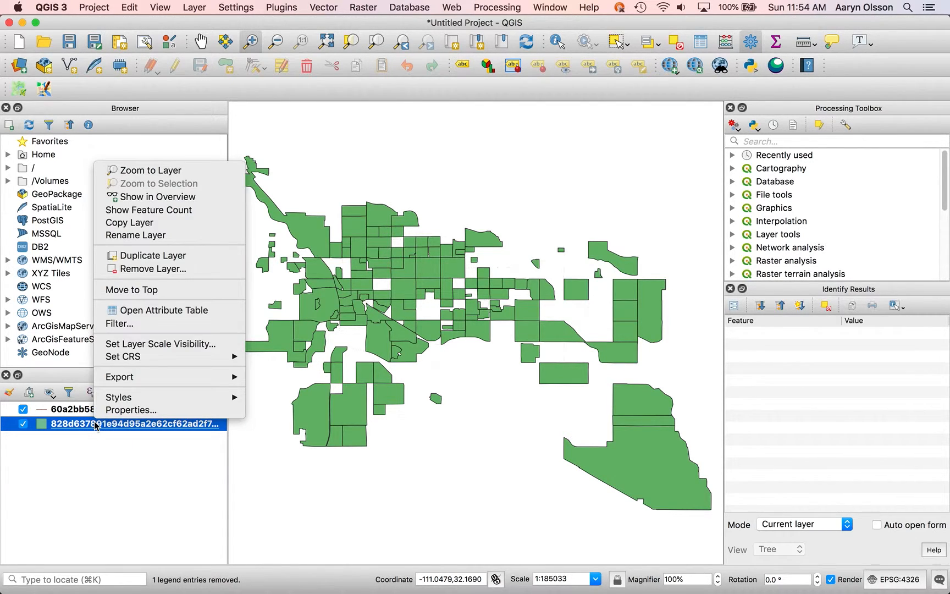
pyautogui.click(159, 311)
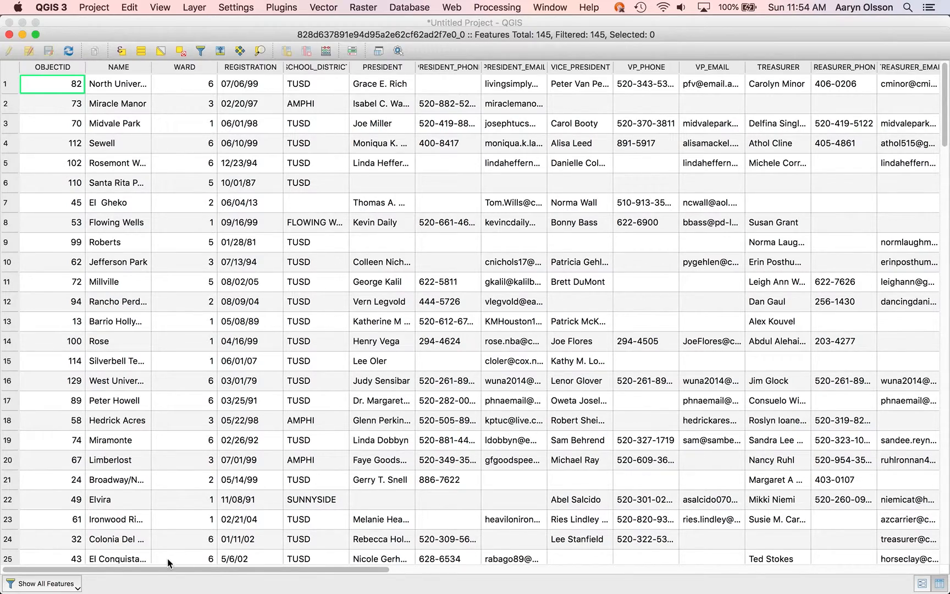
# Sort the neighborhood attribute table by area2, widen the ShapeSTArea column and sort the table by ShapeSTArea.
pyautogui.moveTo(165, 568); pyautogui.dragTo(831, 569)
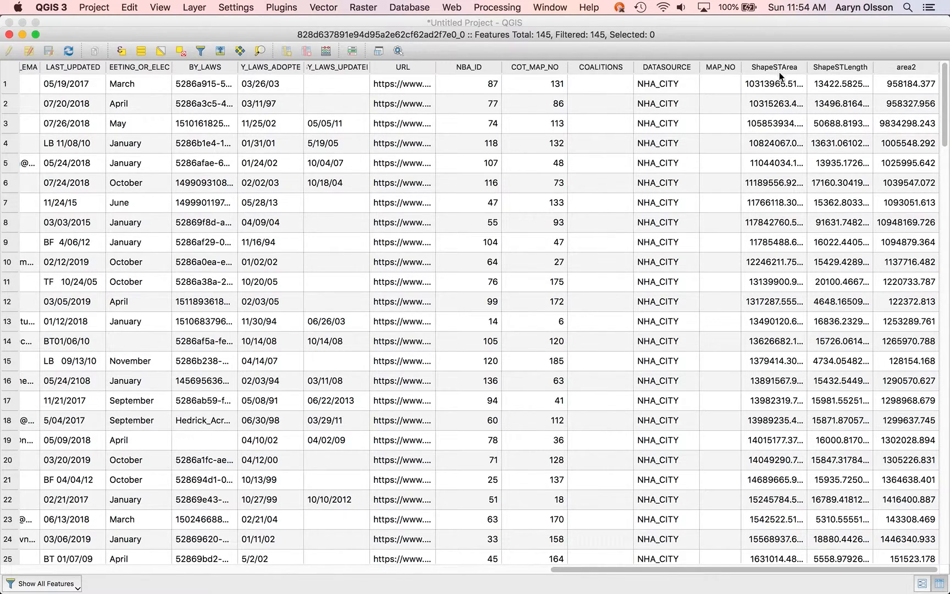
pyautogui.click(908, 69)
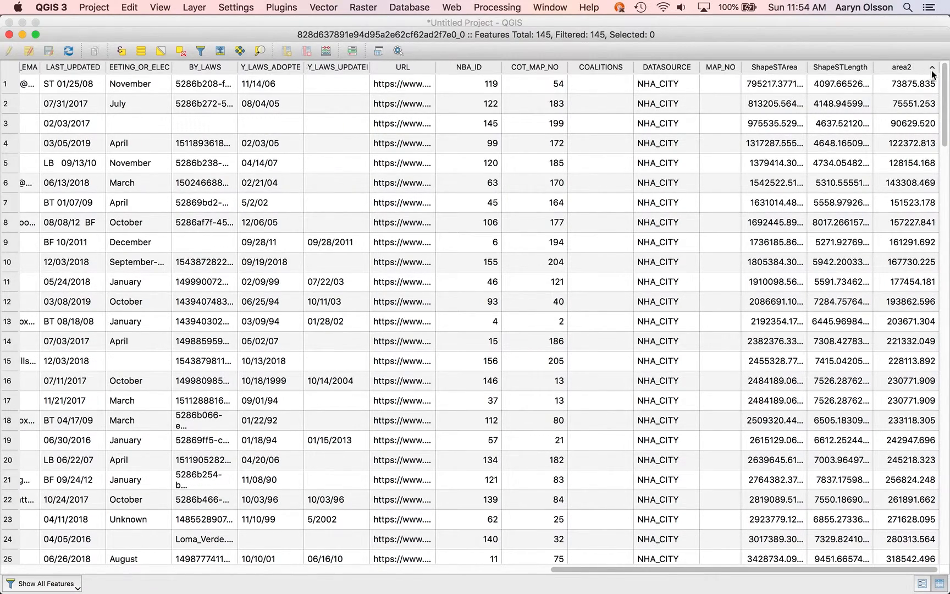
pyautogui.click(780, 62)
pyautogui.click(784, 69)
pyautogui.moveTo(807, 66); pyautogui.dragTo(830, 67)
pyautogui.click(786, 66)
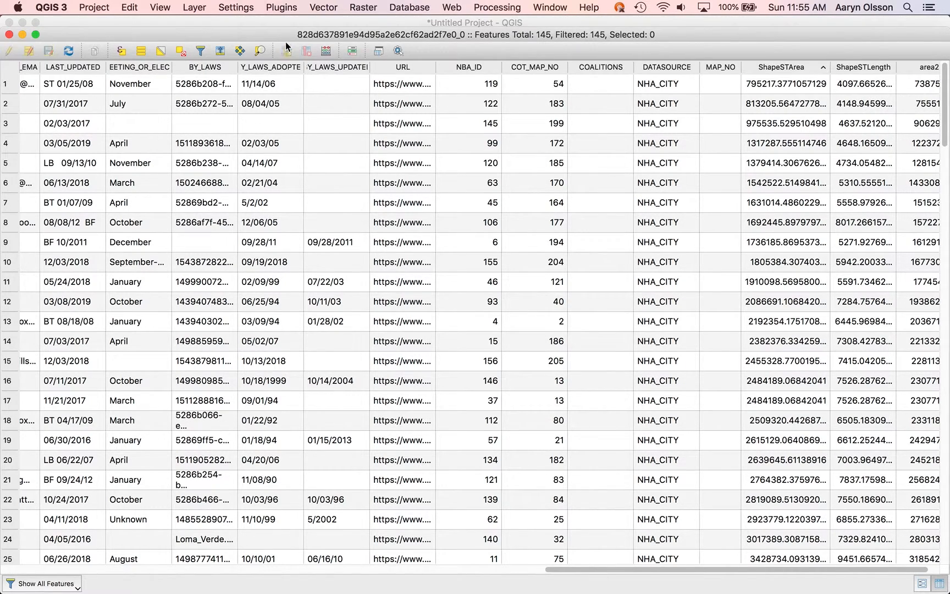
# Open the Field Calculator for a new virtual field and set its output type to Decimal number (real).
pyautogui.click(326, 52)
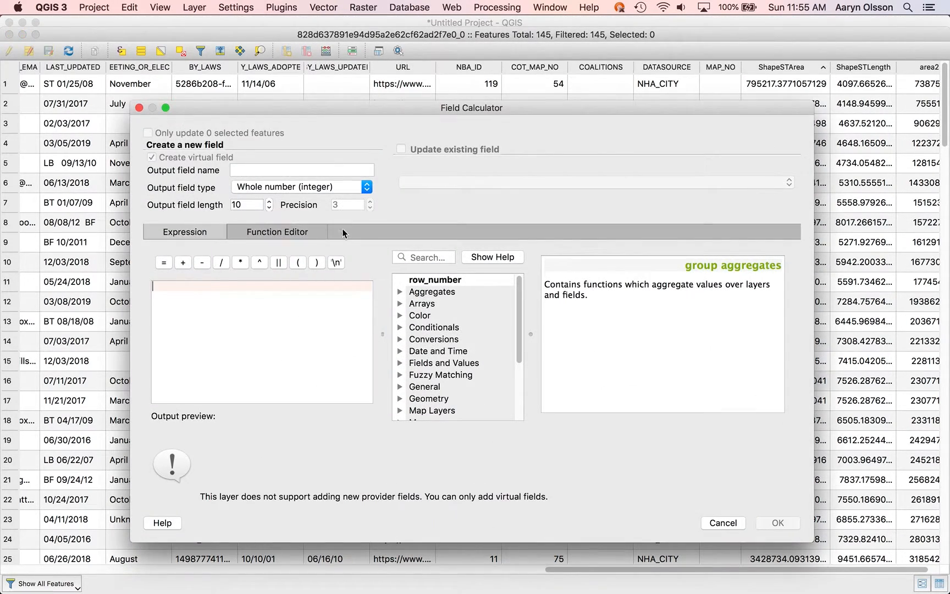
pyautogui.click(242, 190)
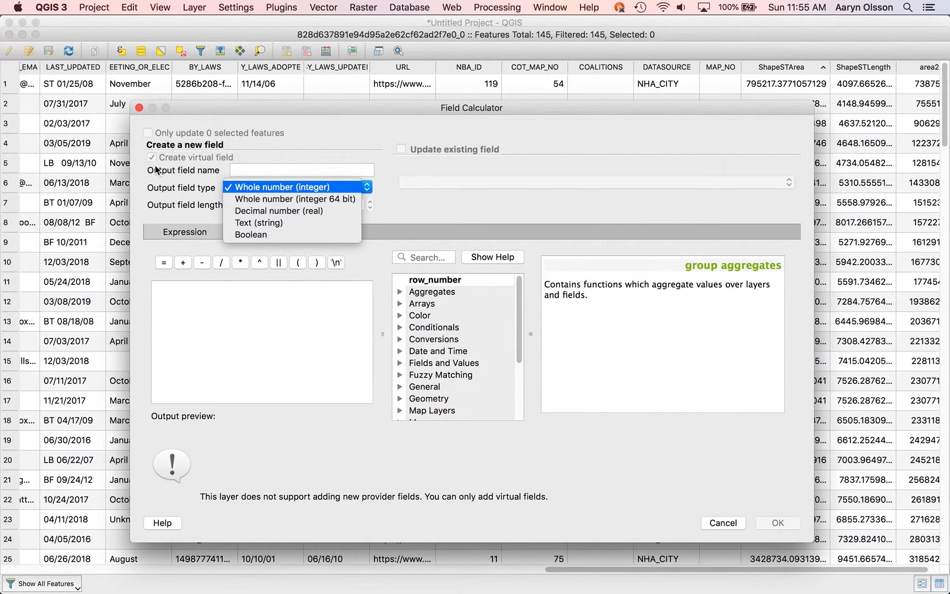
pyautogui.click(251, 211)
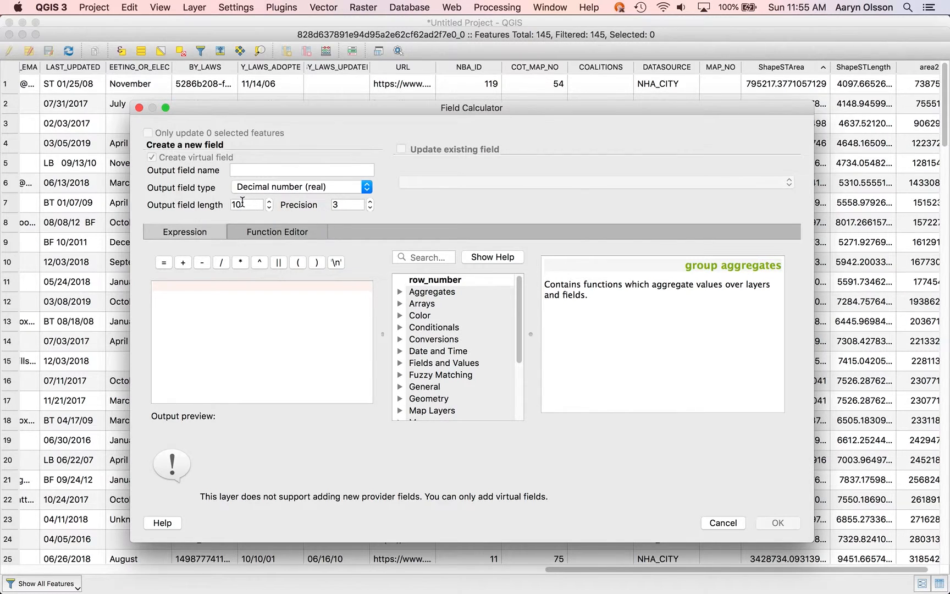
pyautogui.moveTo(346, 205); pyautogui.dragTo(332, 205)
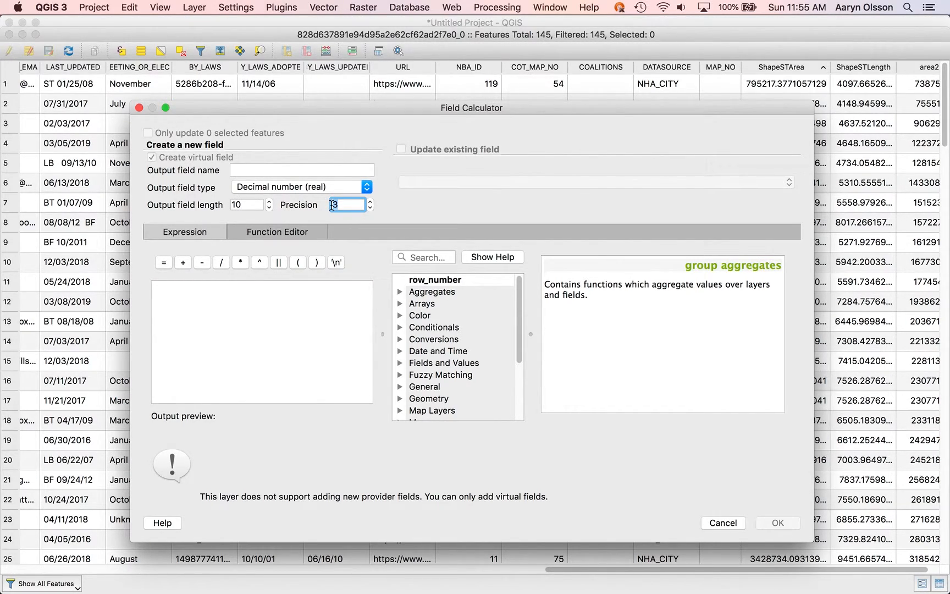
pyautogui.moveTo(251, 204); pyautogui.dragTo(230, 207)
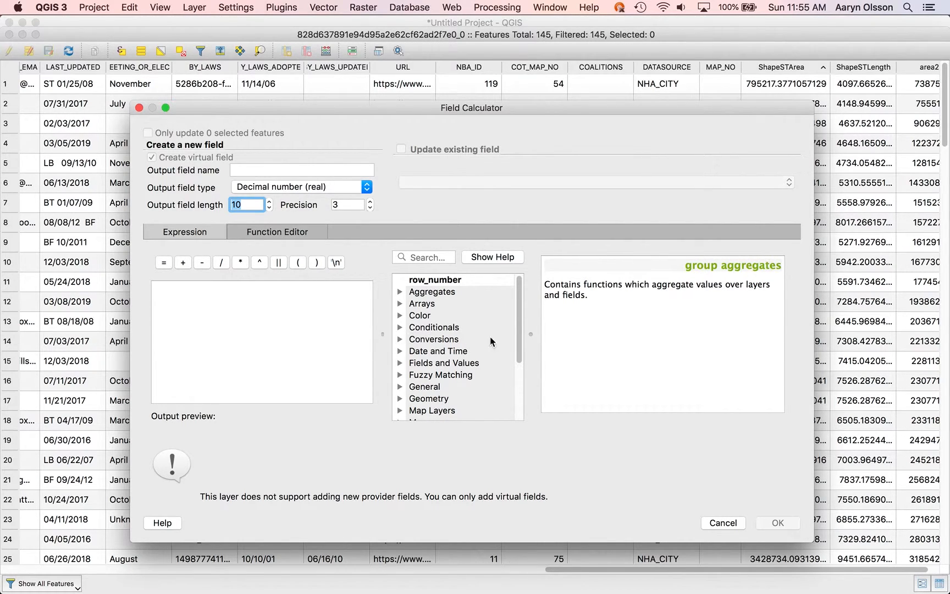
# Use the geometry function $area as the expression, name the output field area3 and create the field.
pyautogui.moveTo(519, 302); pyautogui.dragTo(519, 360)
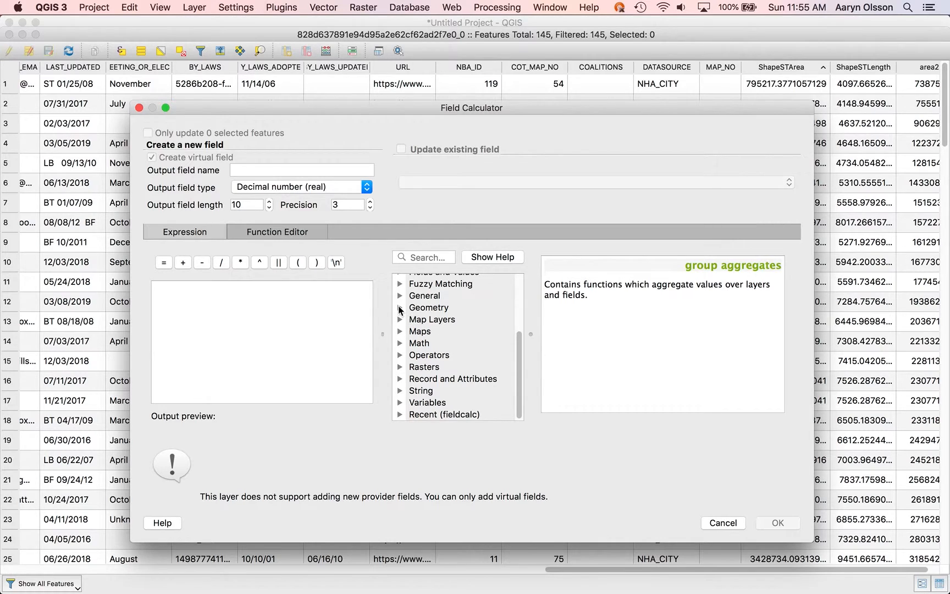
pyautogui.click(400, 308)
pyautogui.click(437, 332)
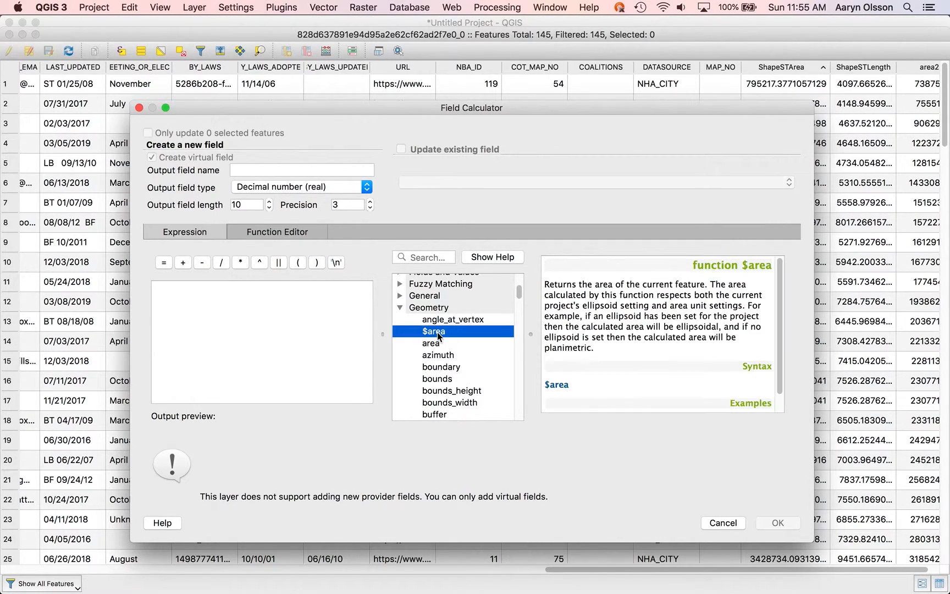
pyautogui.doubleClick(437, 332)
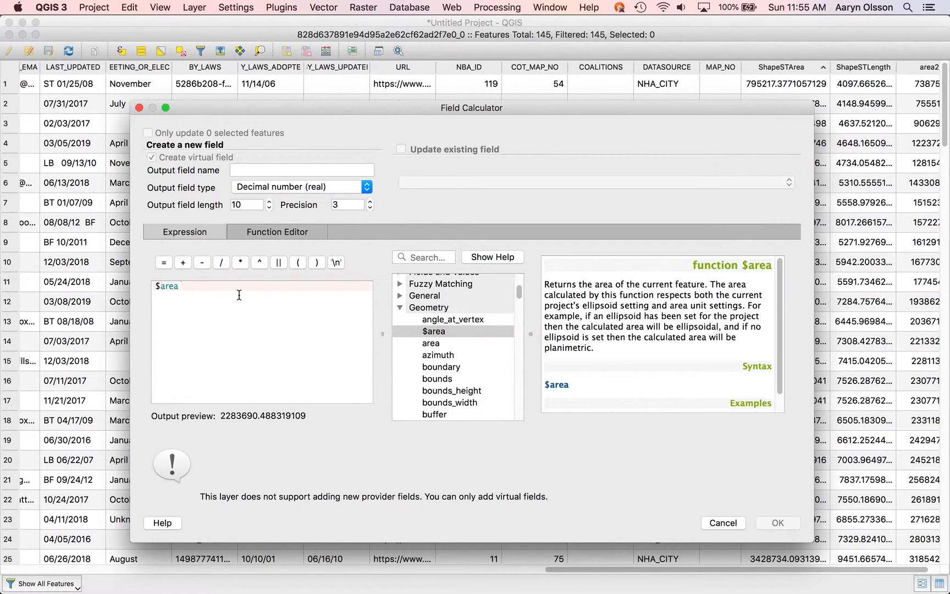
pyautogui.click(260, 171)
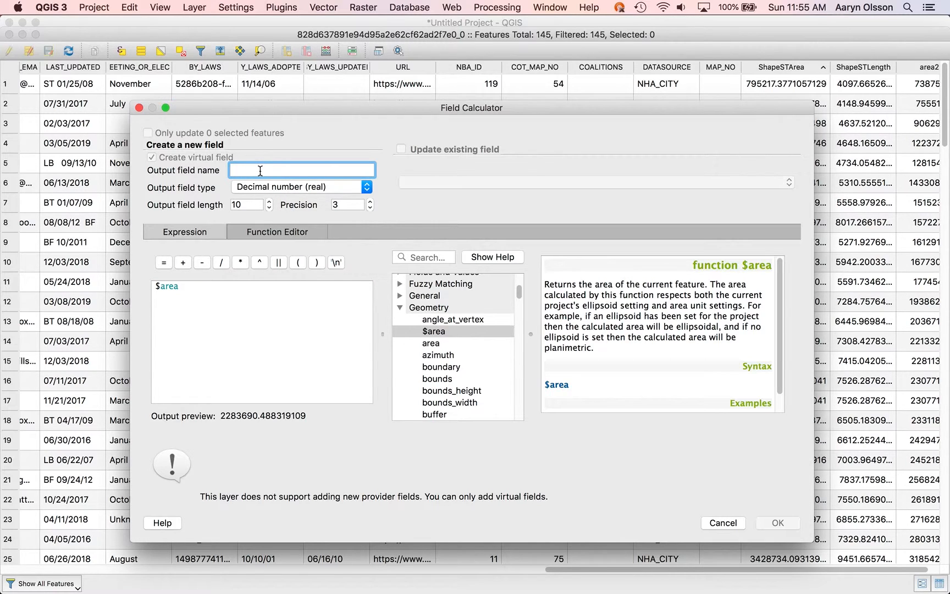
pyautogui.write('area3')
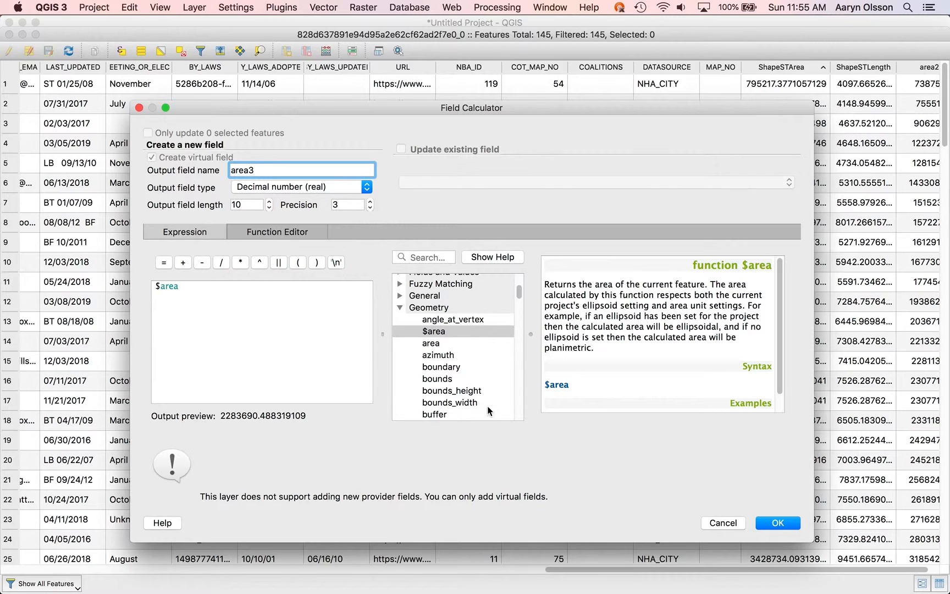
pyautogui.click(780, 523)
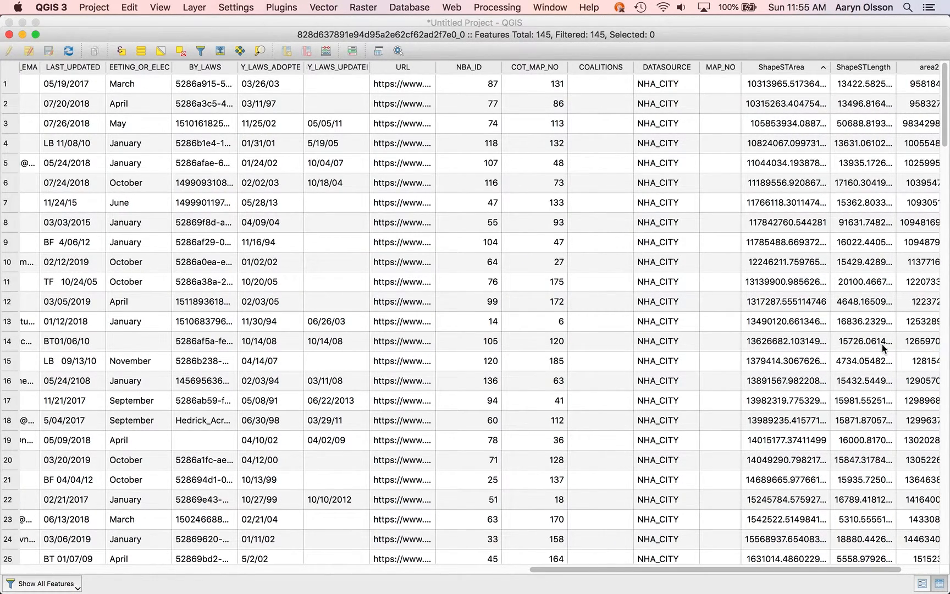
# Compare the first row's ShapeSTArea and area3 values by calculating 10313965/958184 in Chrome, then return to QGIS and close the attribute table.
pyautogui.moveTo(782, 569); pyautogui.dragTo(879, 569)
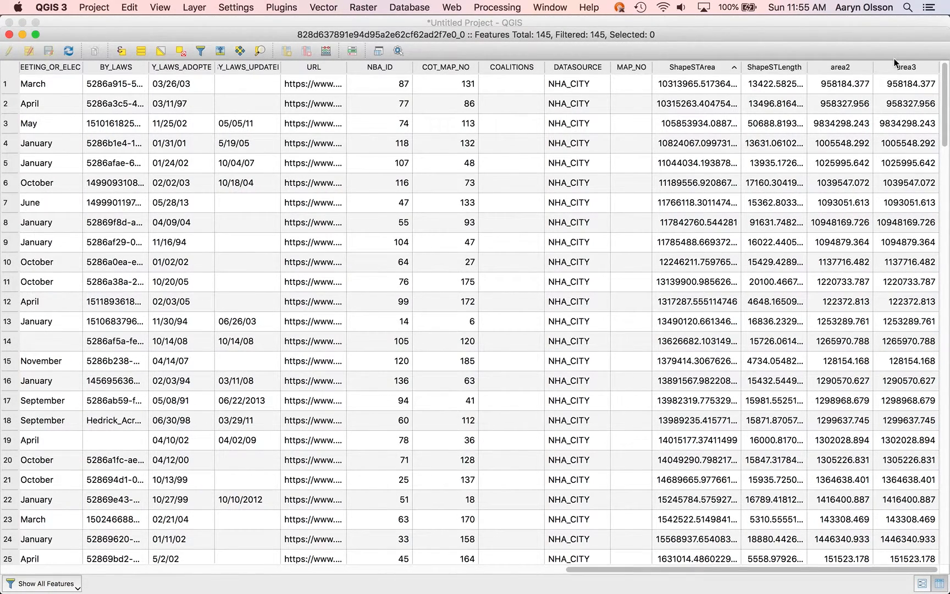
pyautogui.click(839, 88)
pyautogui.click(681, 83)
pyautogui.click(675, 87)
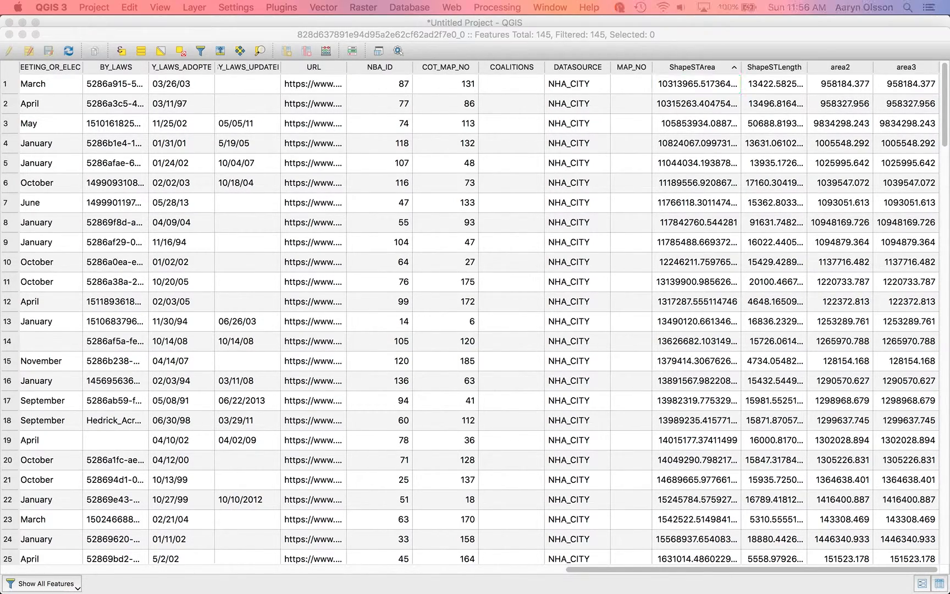
pyautogui.moveTo(390, 0); pyautogui.dragTo(432, 136)
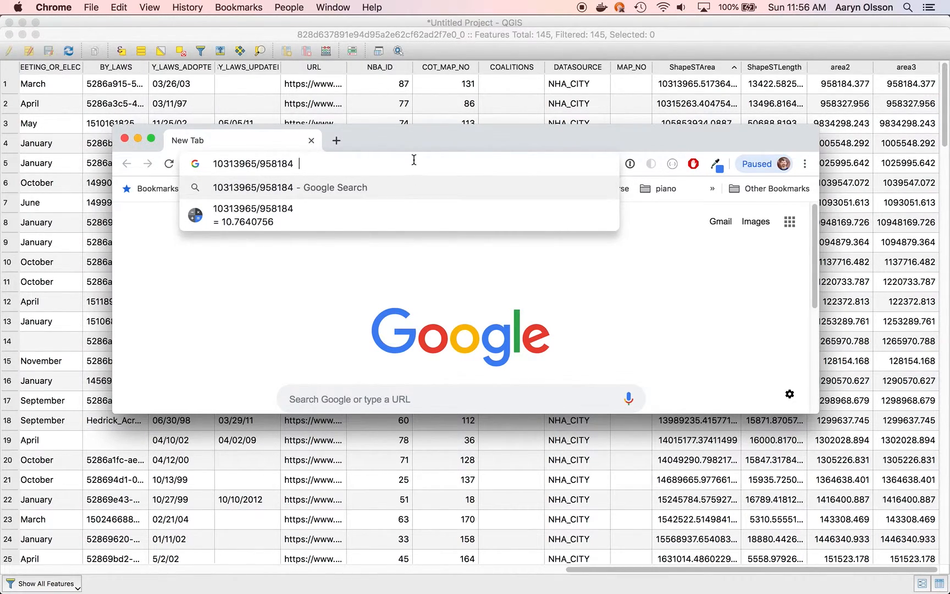
pyautogui.click(416, 140)
pyautogui.moveTo(416, 137); pyautogui.dragTo(344, 1)
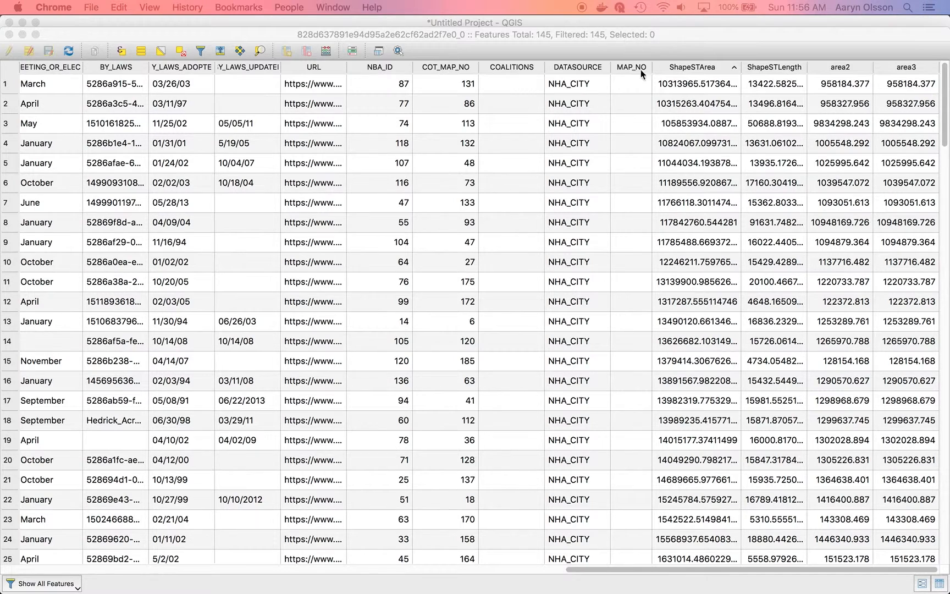
pyautogui.moveTo(379, 35); pyautogui.dragTo(377, 33)
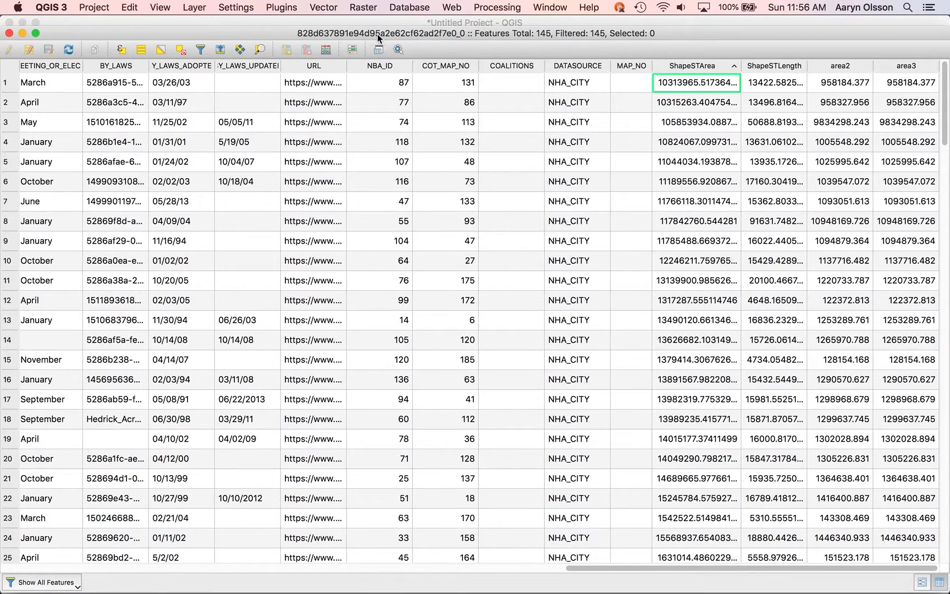
pyautogui.click(8, 33)
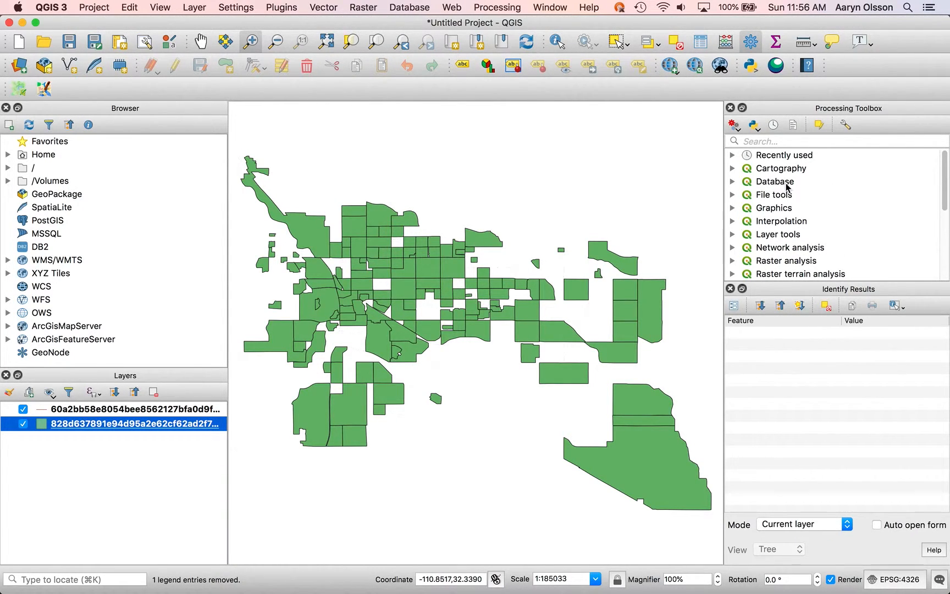
# Search the Processing Toolbox for "join" and select the Join attributes by location (summary) tool.
pyautogui.click(771, 141)
pyautogui.write('j')
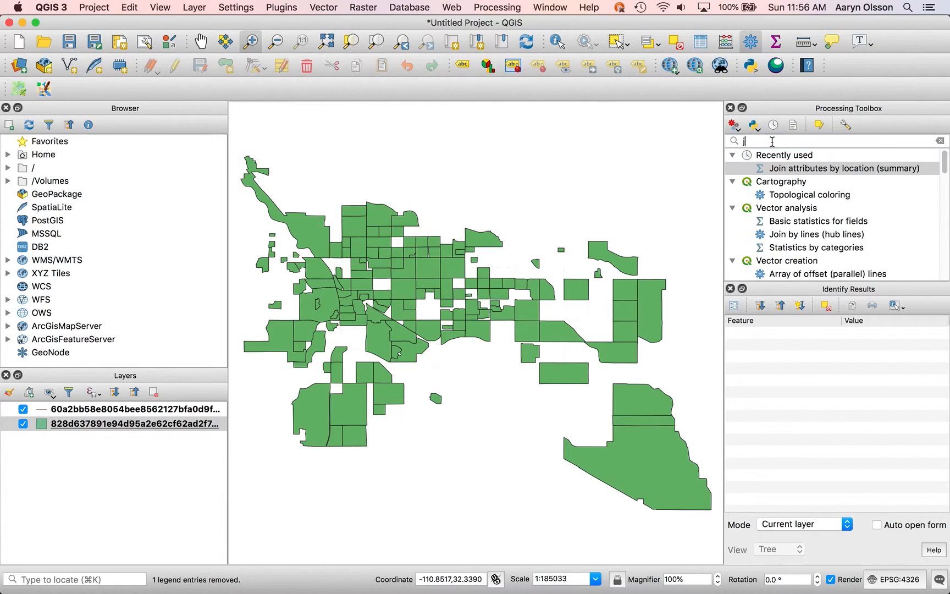
pyautogui.write('oin')
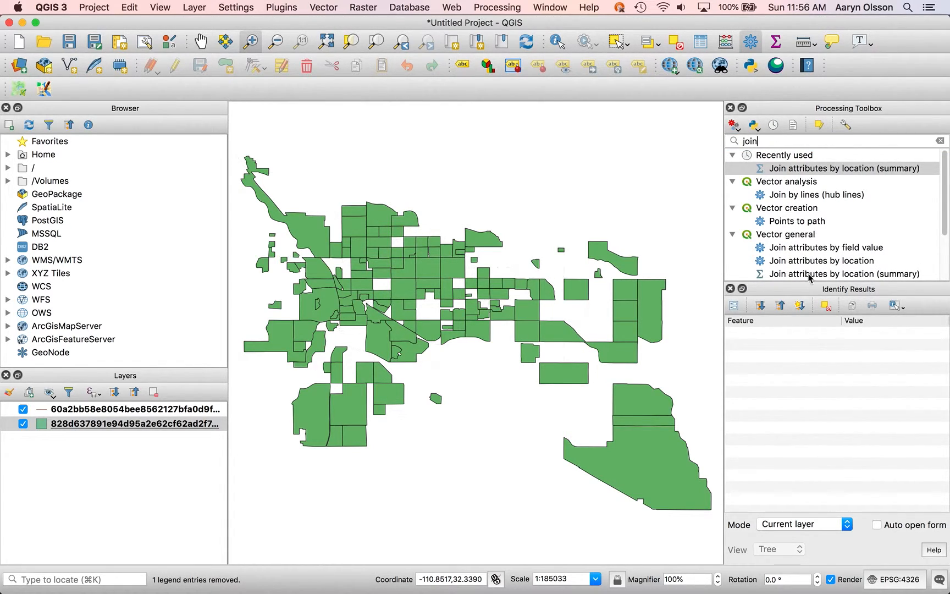
pyautogui.scroll(-1, 809, 278)
pyautogui.scroll(-3, 809, 277)
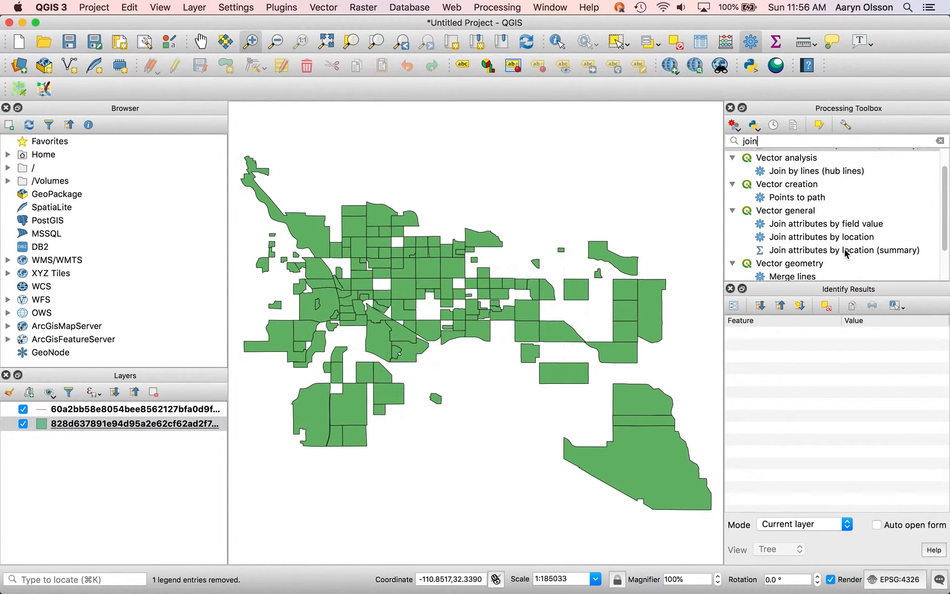
pyautogui.click(823, 252)
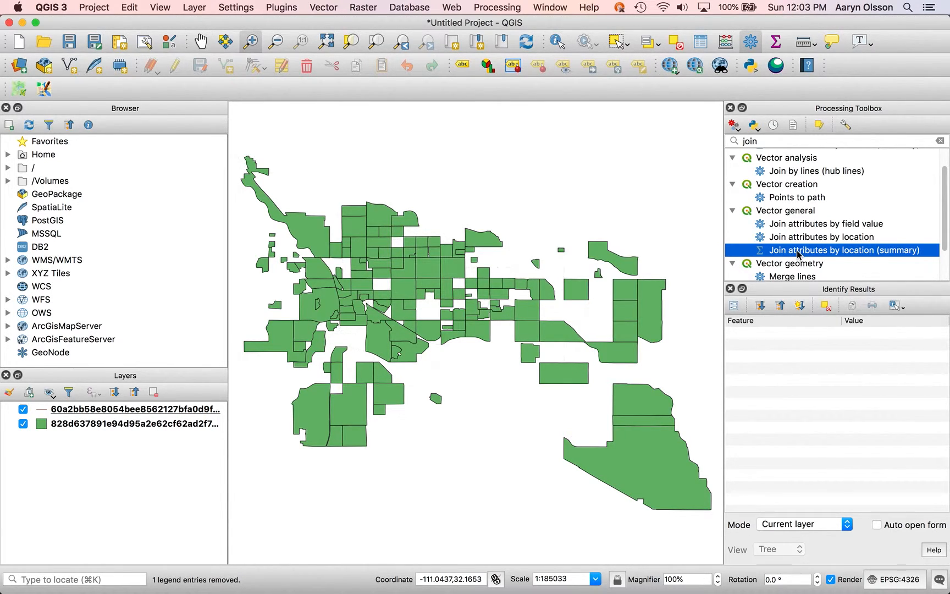
# Open Join attributes by location (summary) with the 828d637891e94d95a2e62cf62ad2f7e0_0 polygons as input layer and 60a2bb58e8054bee8562127bfa0d9fc1_9 as join layer.
pyautogui.doubleClick(799, 252)
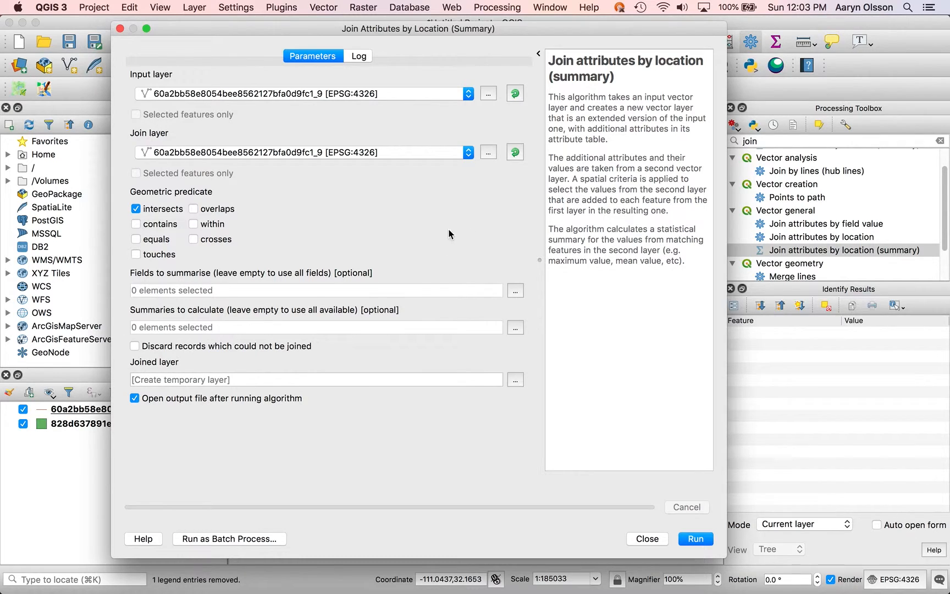
pyautogui.click(365, 94)
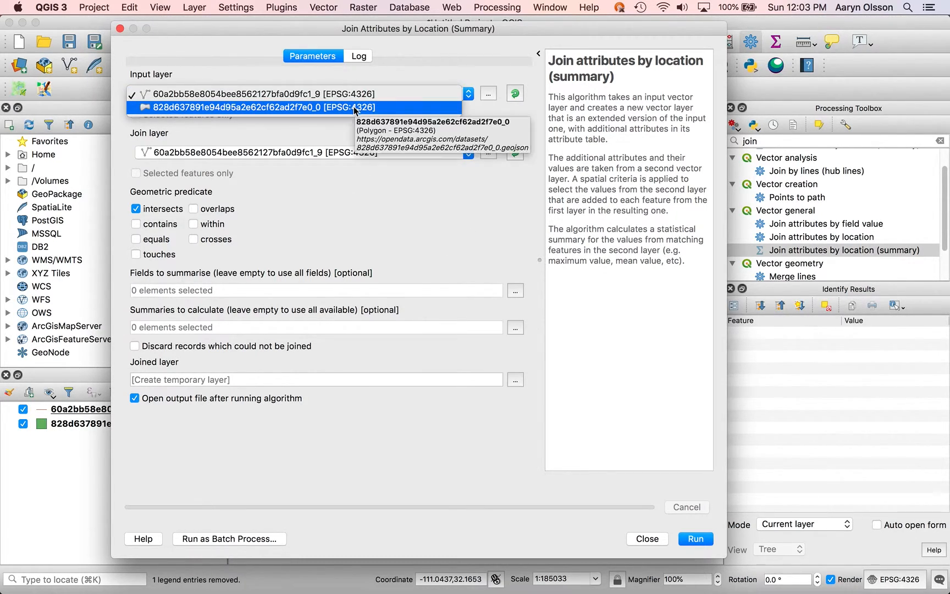
pyautogui.click(354, 108)
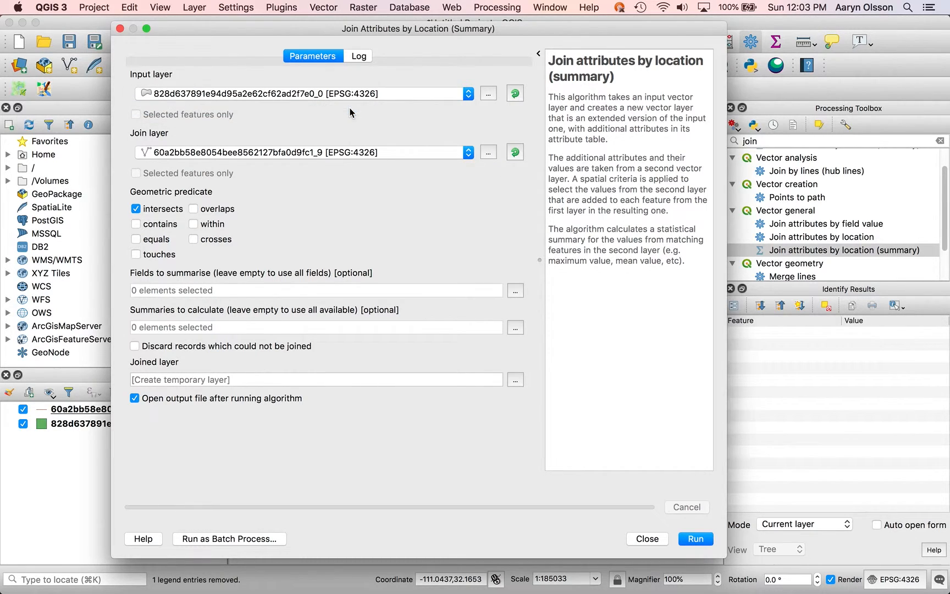
pyautogui.click(366, 158)
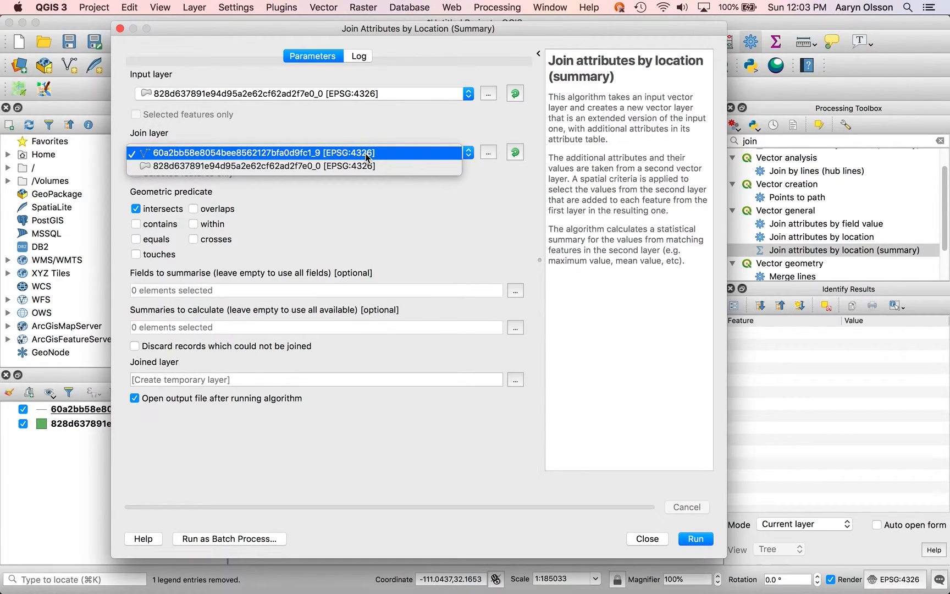
pyautogui.click(338, 154)
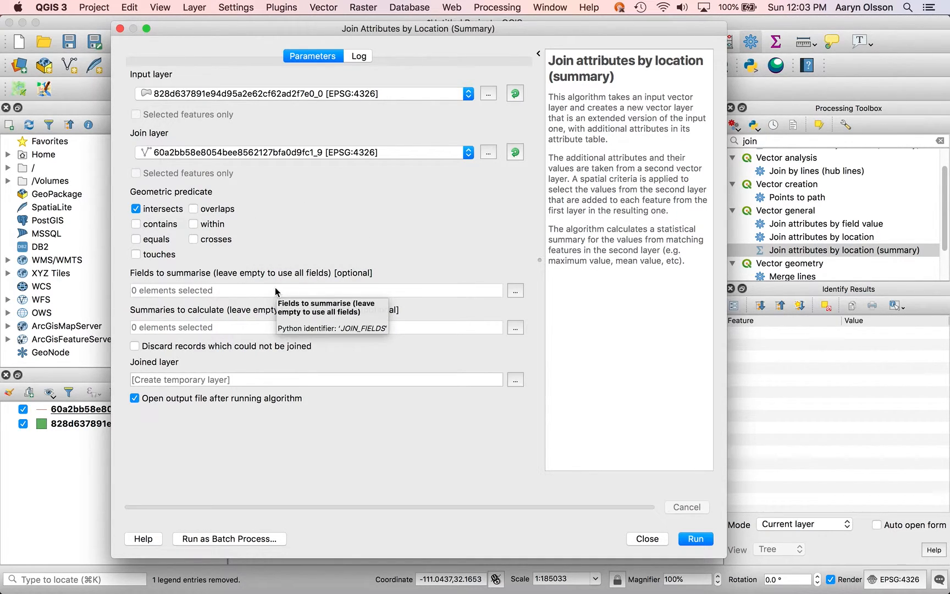
# Leave the fields to summarise empty and choose count as the only summary to calculate.
pyautogui.click(515, 291)
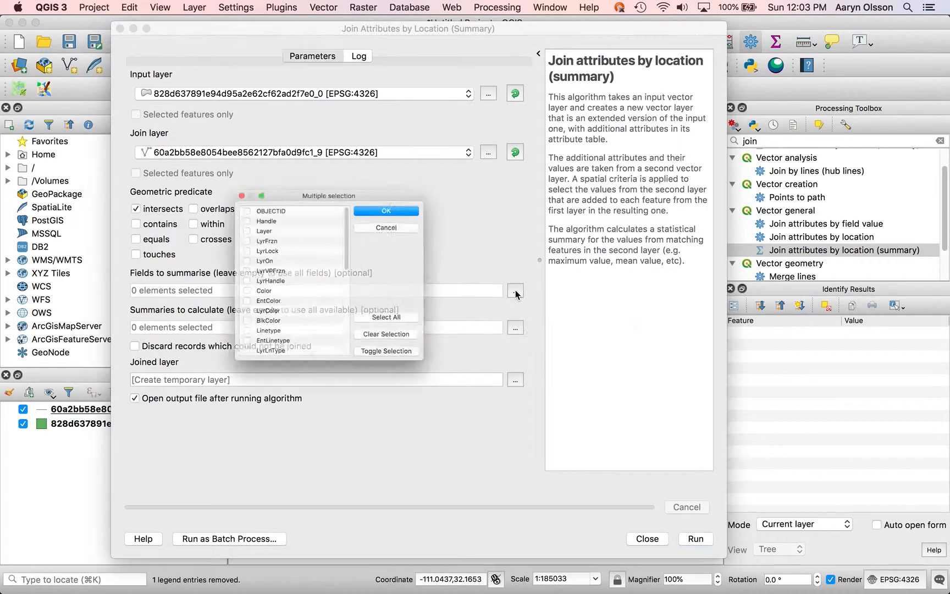
pyautogui.click(212, 171)
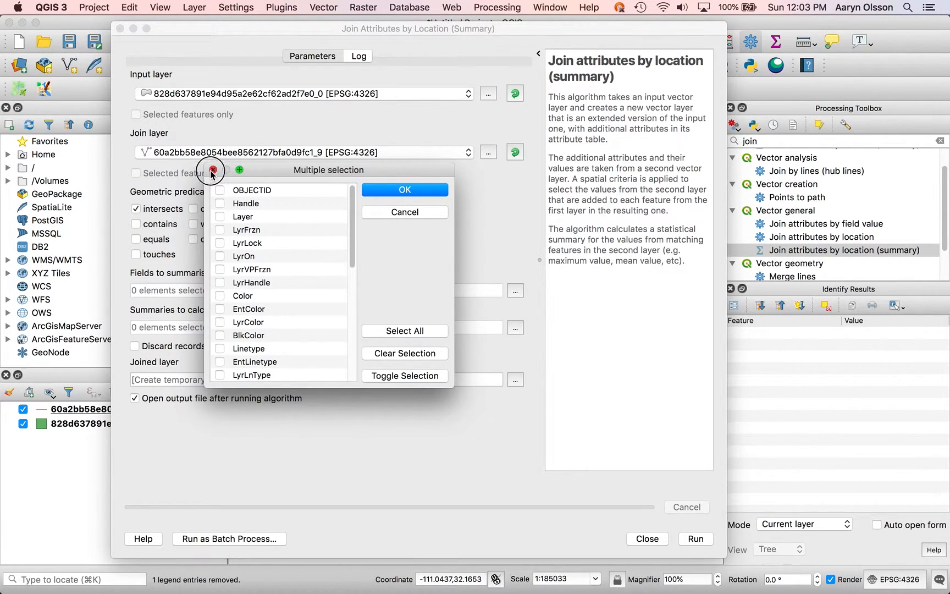
pyautogui.click(515, 328)
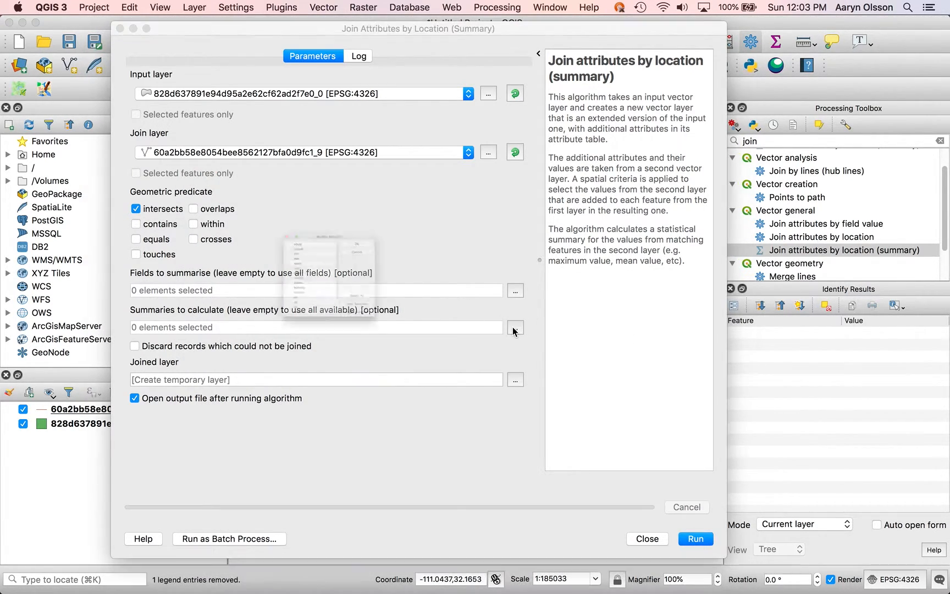
pyautogui.click(219, 189)
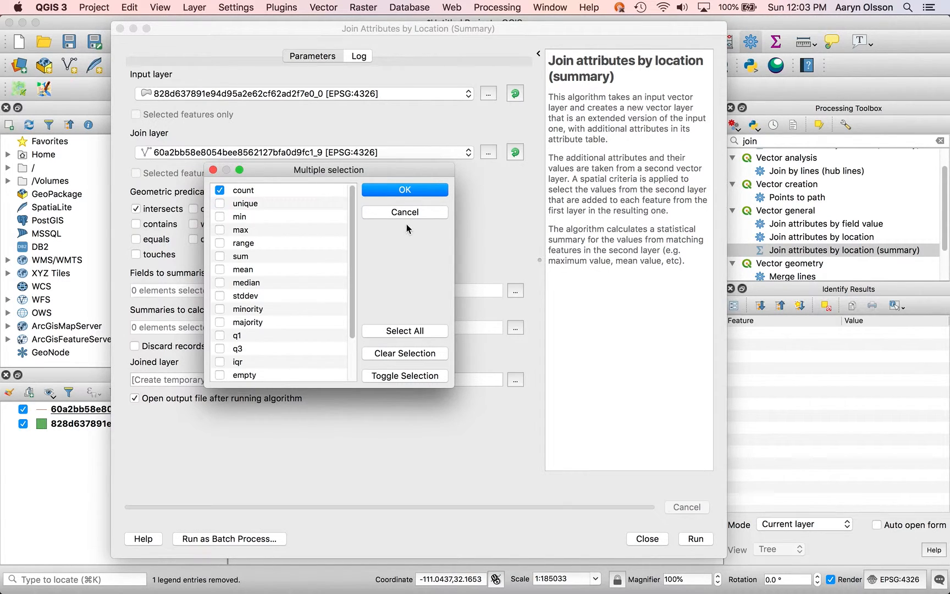
pyautogui.click(417, 193)
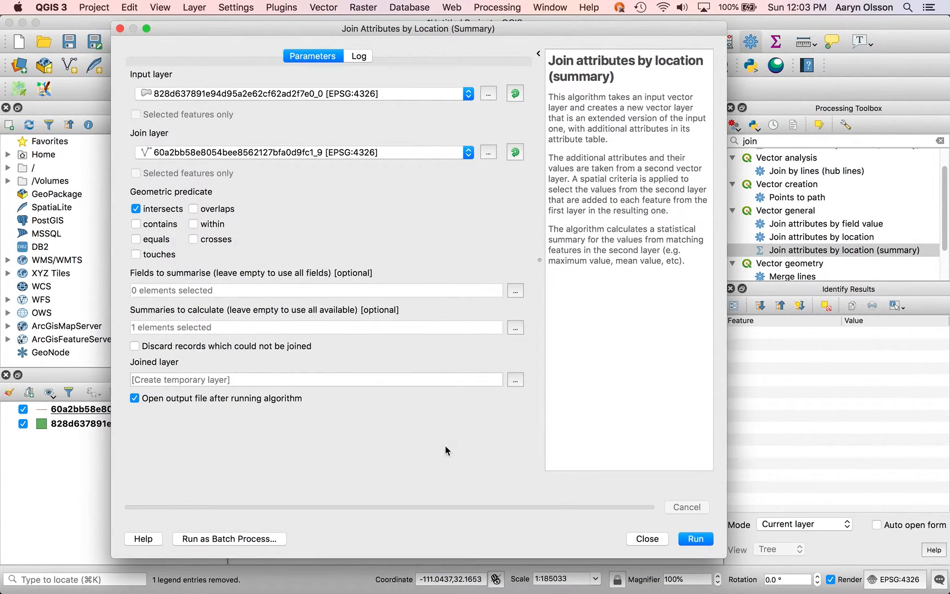
# Save the joined layer as shapefile nbrhood_manhole_density in the data folder, run the join and close the tool.
pyautogui.click(516, 380)
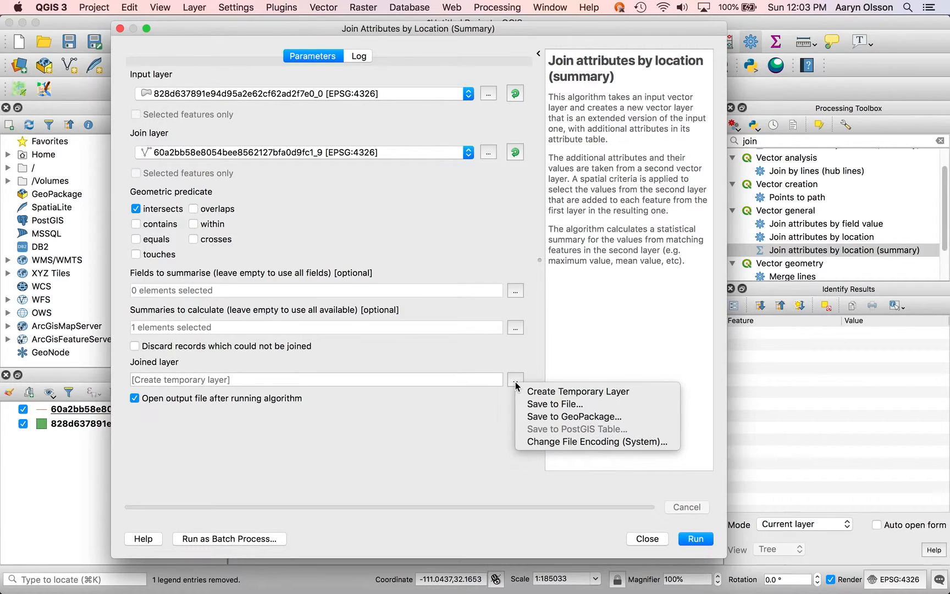
pyautogui.click(545, 406)
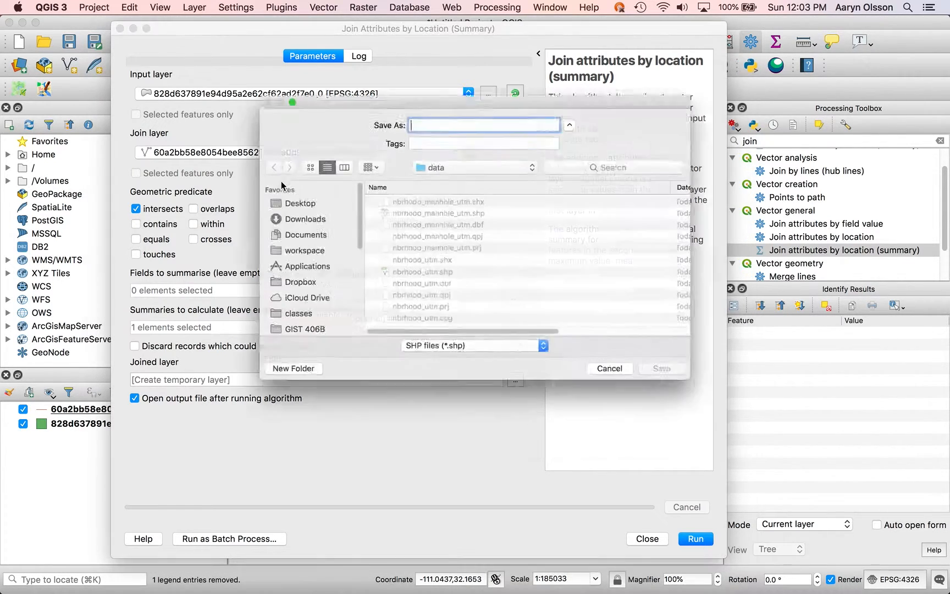
pyautogui.write('nbrhood_manhole_')
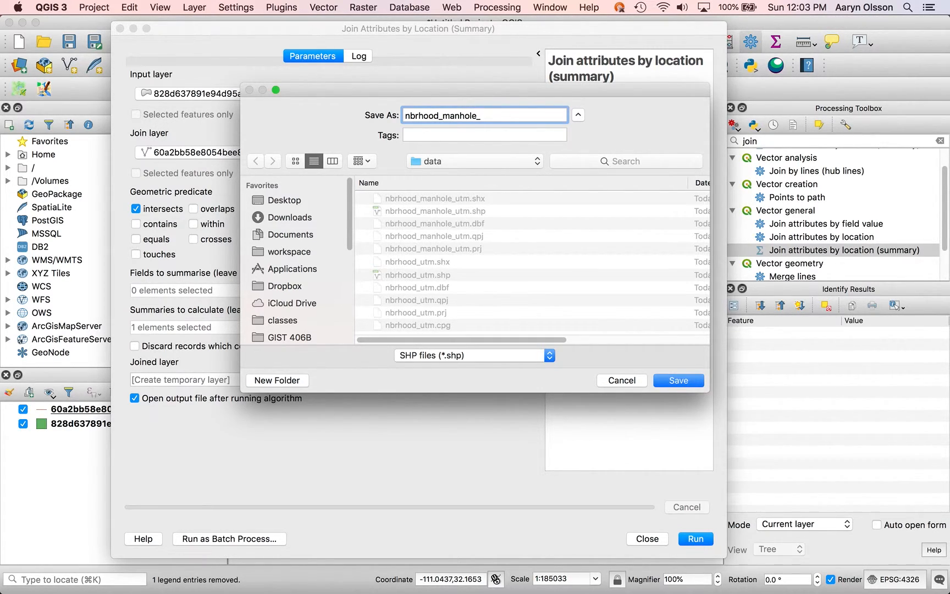
pyautogui.write('density')
pyautogui.click(677, 380)
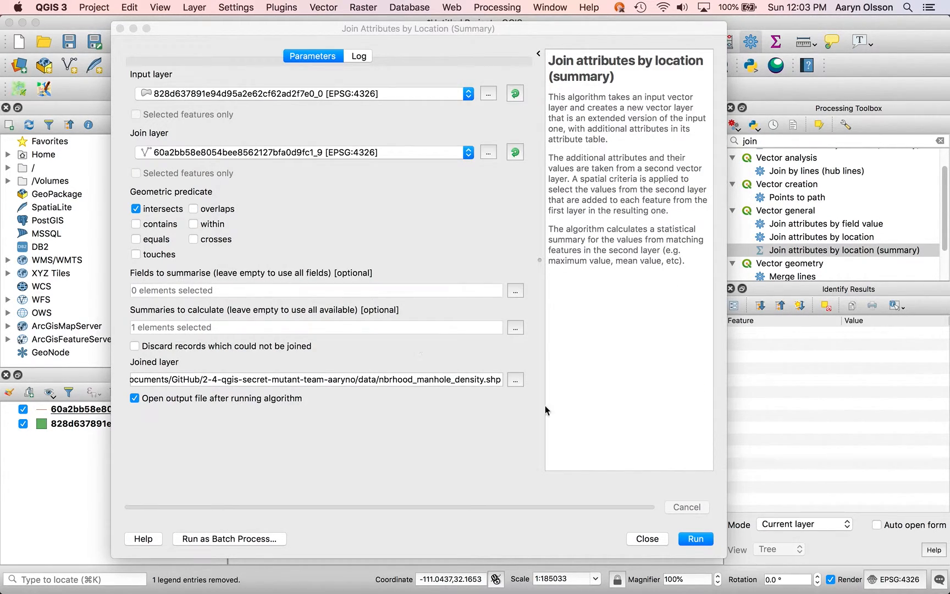
pyautogui.click(697, 540)
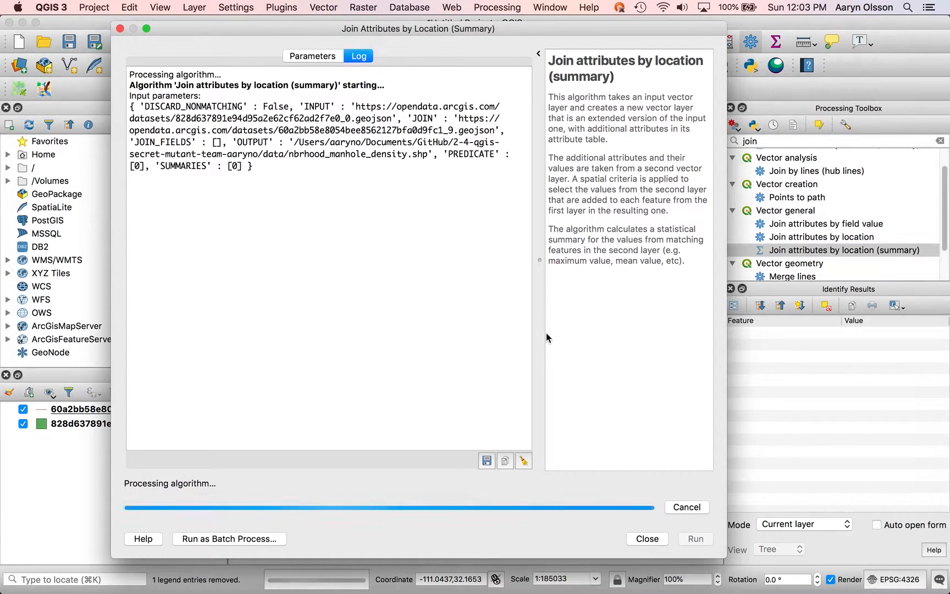
pyautogui.click(653, 541)
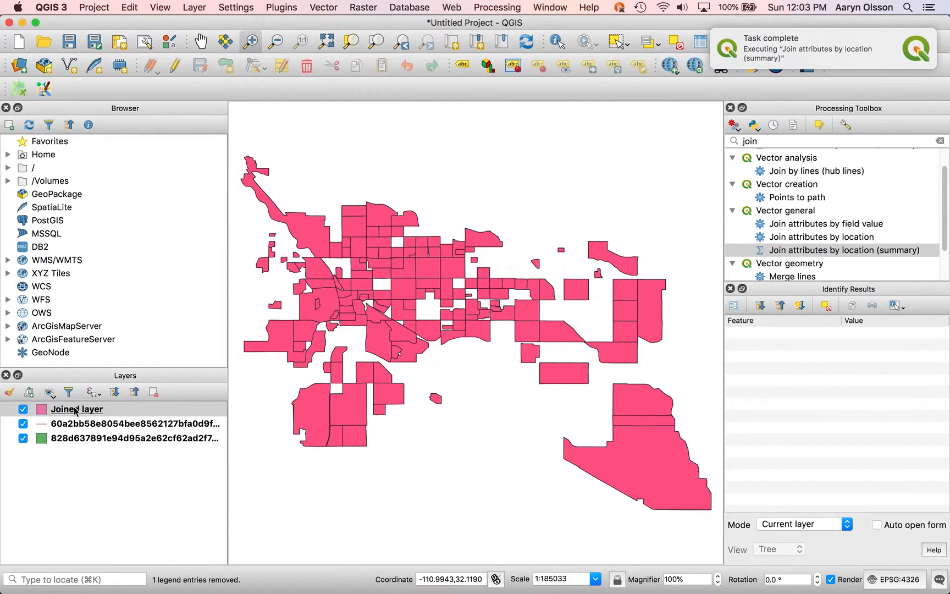
# Open the Joined layer's attribute table and examine the area3 and count columns.
pyautogui.rightClick(76, 410)
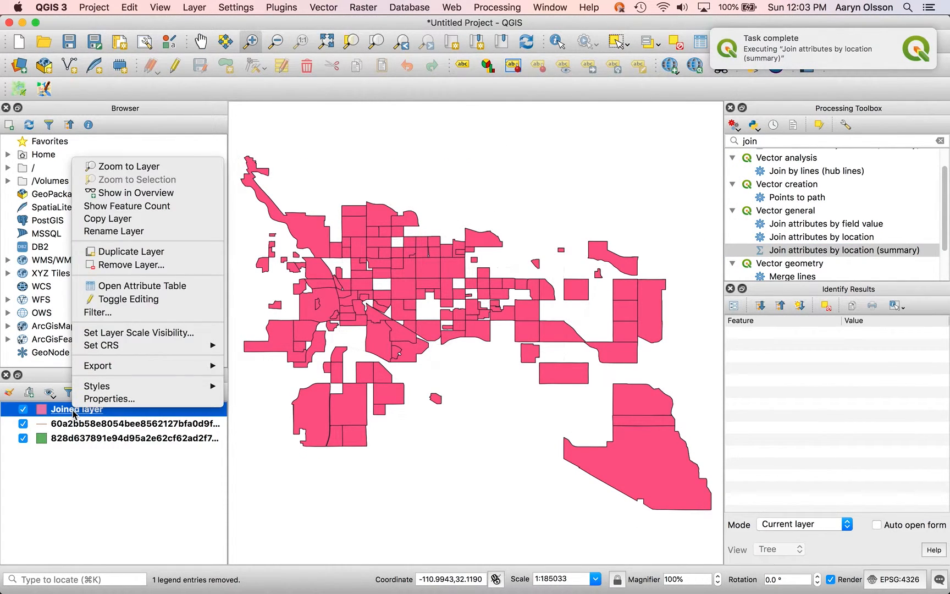
pyautogui.click(137, 290)
pyautogui.moveTo(153, 564); pyautogui.dragTo(559, 572)
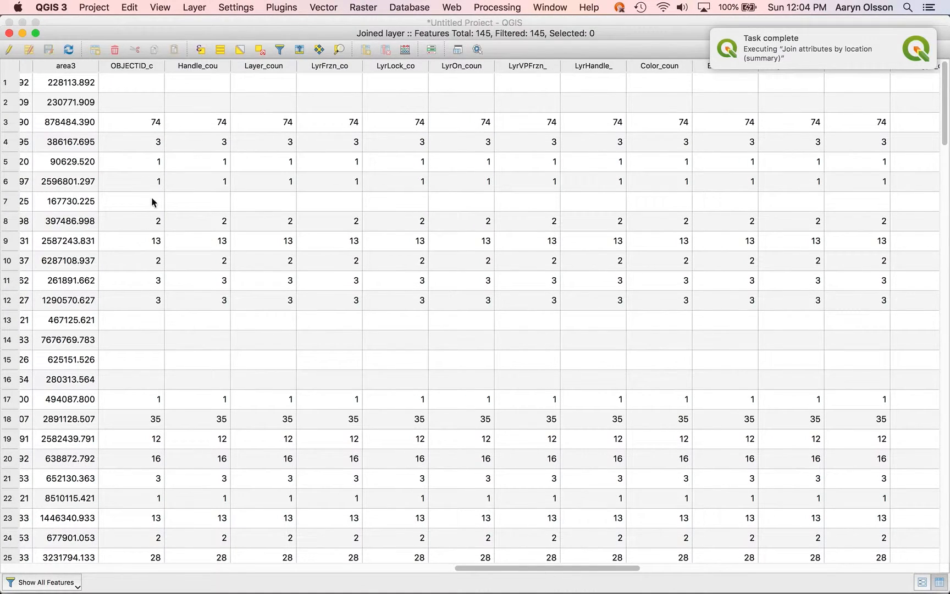
# Select the third record in the Joined layer's attribute table and uncover the map to see its neighborhood highlighted.
pyautogui.click(142, 123)
pyautogui.moveTo(110, 52); pyautogui.dragTo(233, 53)
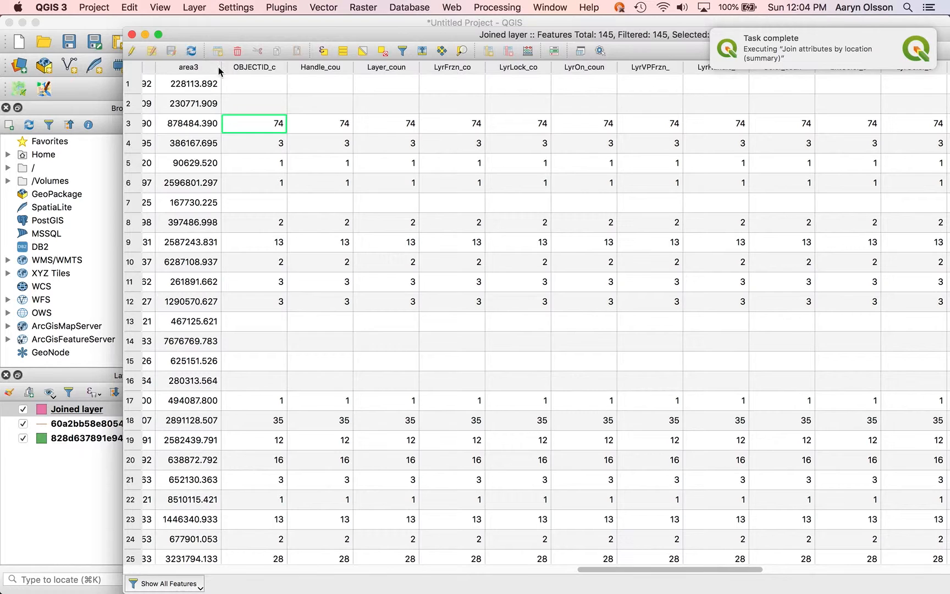
pyautogui.moveTo(388, 35); pyautogui.dragTo(401, 278)
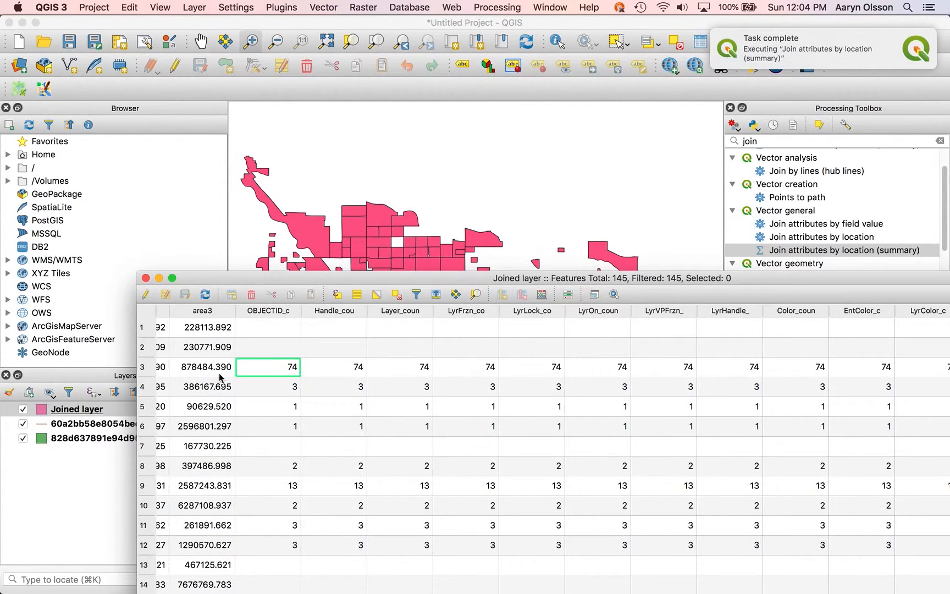
pyautogui.click(148, 371)
pyautogui.moveTo(277, 282); pyautogui.dragTo(242, 407)
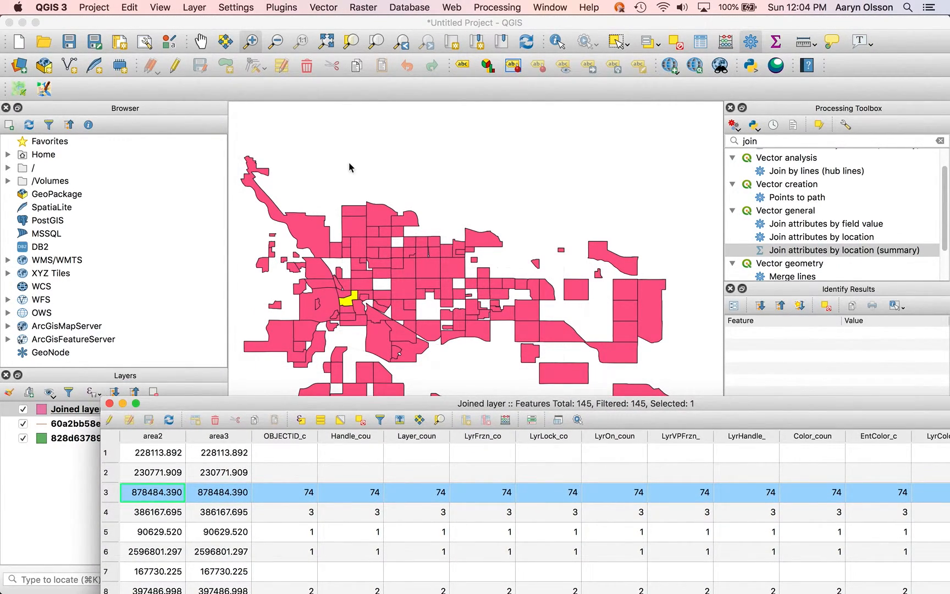
# Reorder the layers so the 60a2bb58e8054bee8562127bfa0d9fc1_9 man holes draw above the Joined layer in the selected neighborhood.
pyautogui.click(251, 42)
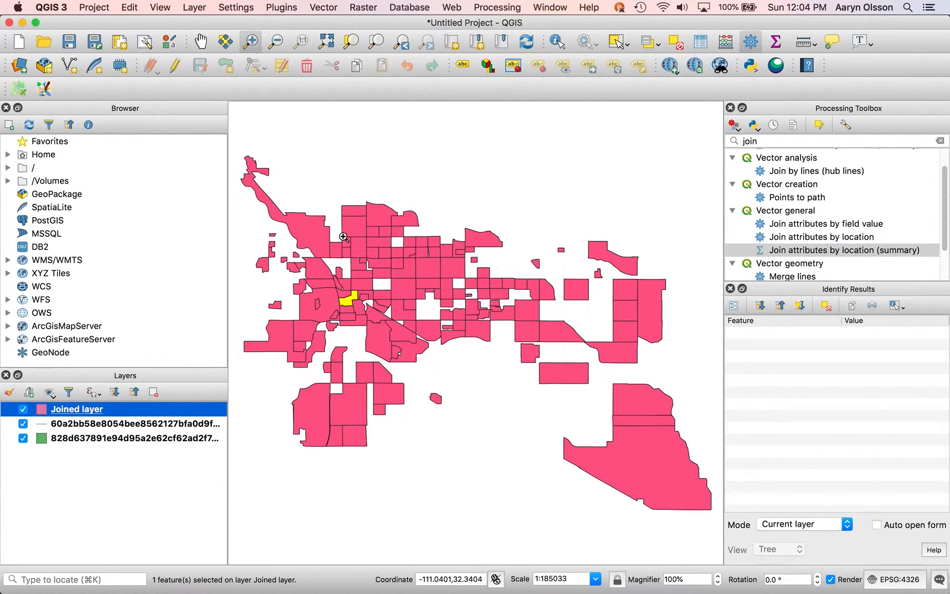
pyautogui.moveTo(329, 284); pyautogui.dragTo(375, 320)
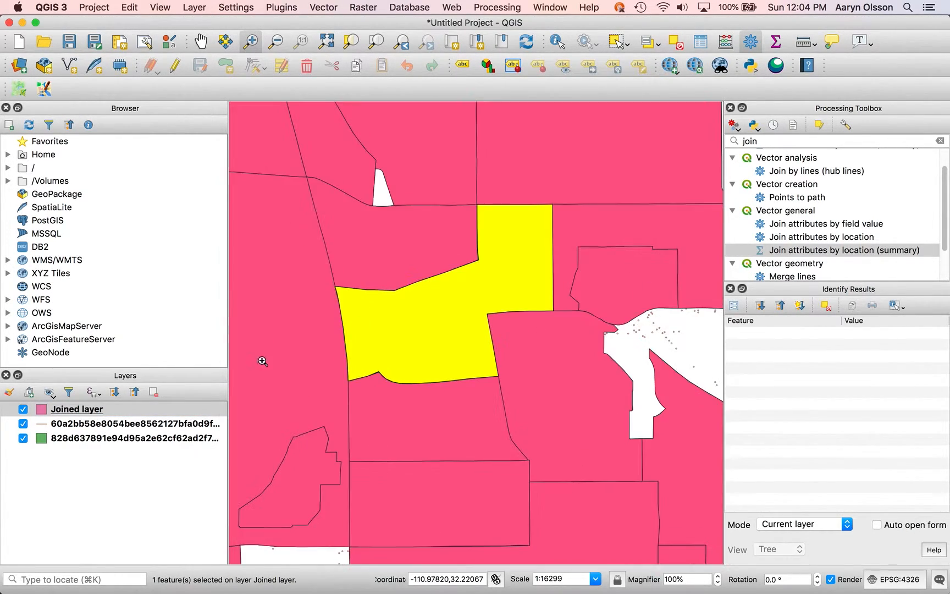
pyautogui.click(77, 426)
pyautogui.moveTo(77, 425)
pyautogui.mouseDown()
pyautogui.moveTo(77, 402)
pyautogui.moveTo(70, 442)
pyautogui.moveTo(72, 435)
pyautogui.mouseUp()
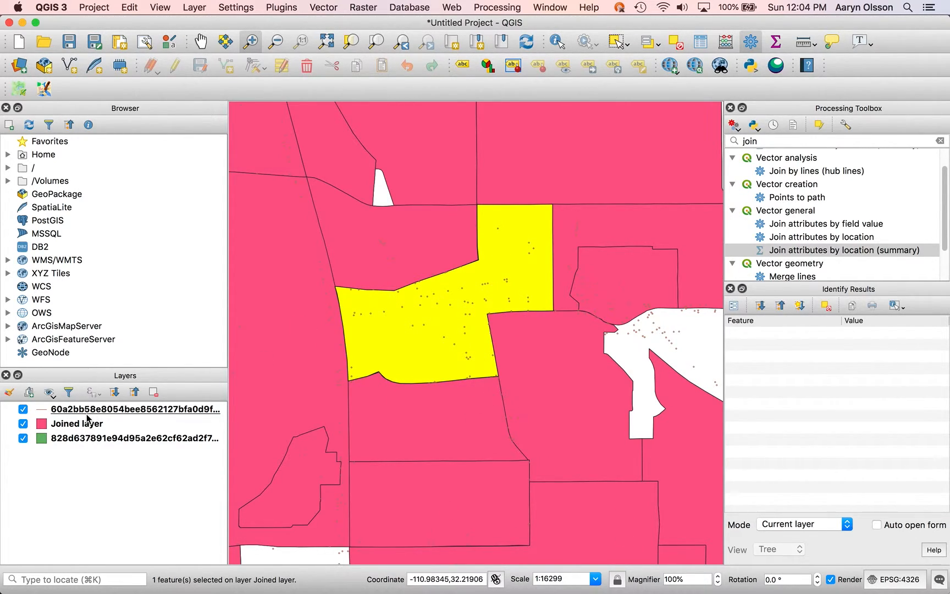
# Reopen the Joined layer's attribute table and review the area2 and OBJECTID_c columns.
pyautogui.click(70, 423)
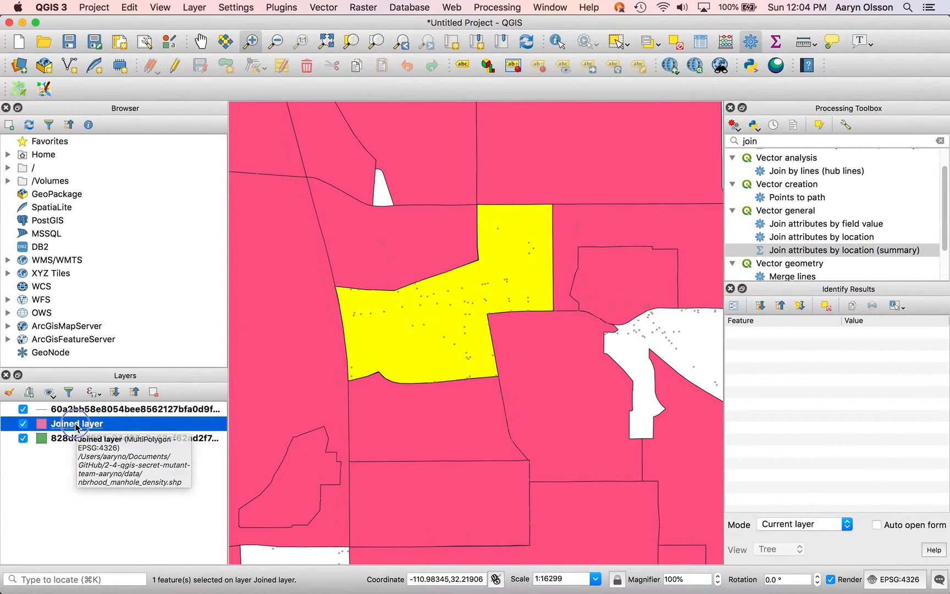
pyautogui.rightClick(75, 425)
pyautogui.click(130, 297)
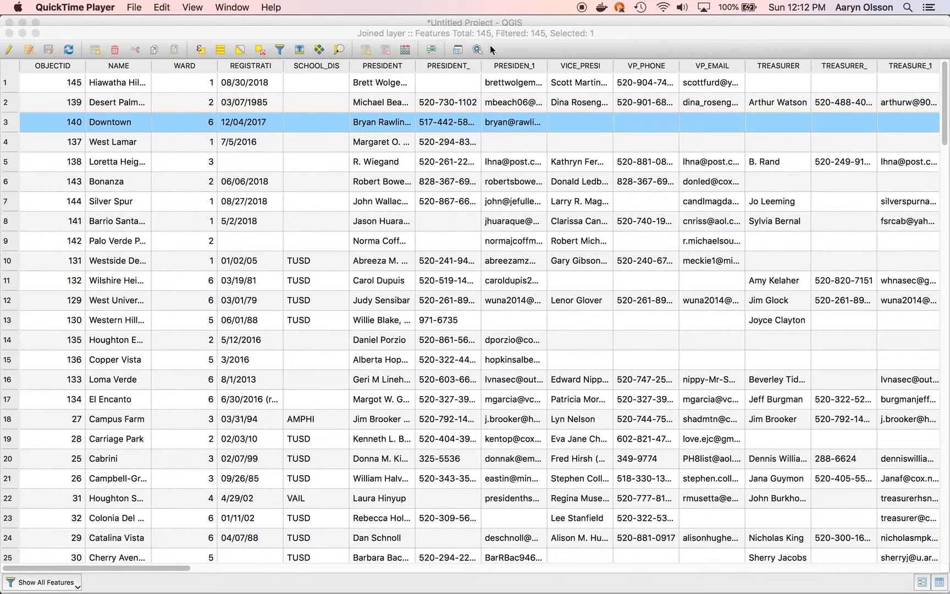
pyautogui.click(170, 567)
pyautogui.moveTo(167, 566); pyautogui.dragTo(571, 568)
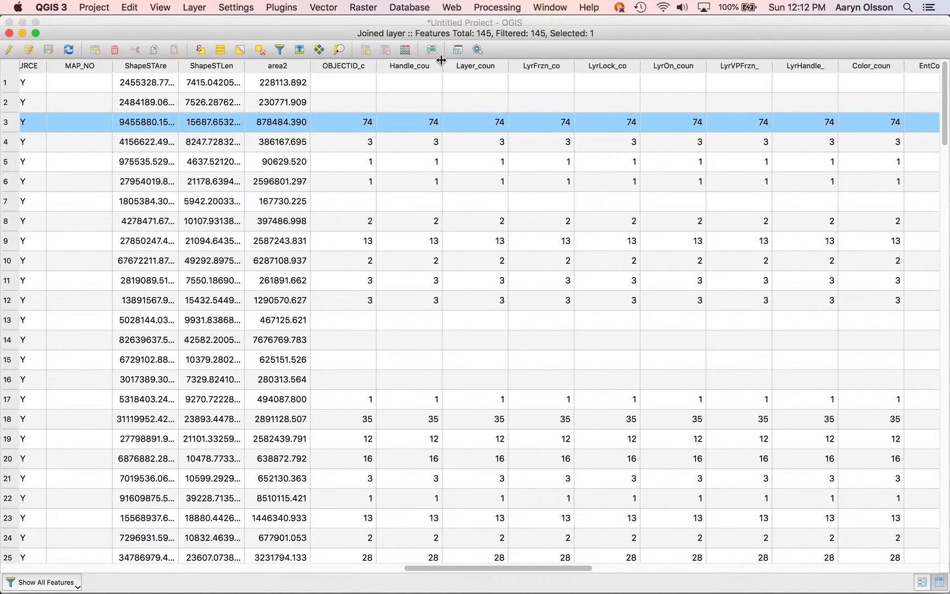
pyautogui.moveTo(442, 66)
pyautogui.mouseDown()
pyautogui.moveTo(459, 64)
pyautogui.moveTo(439, 65)
pyautogui.mouseUp()
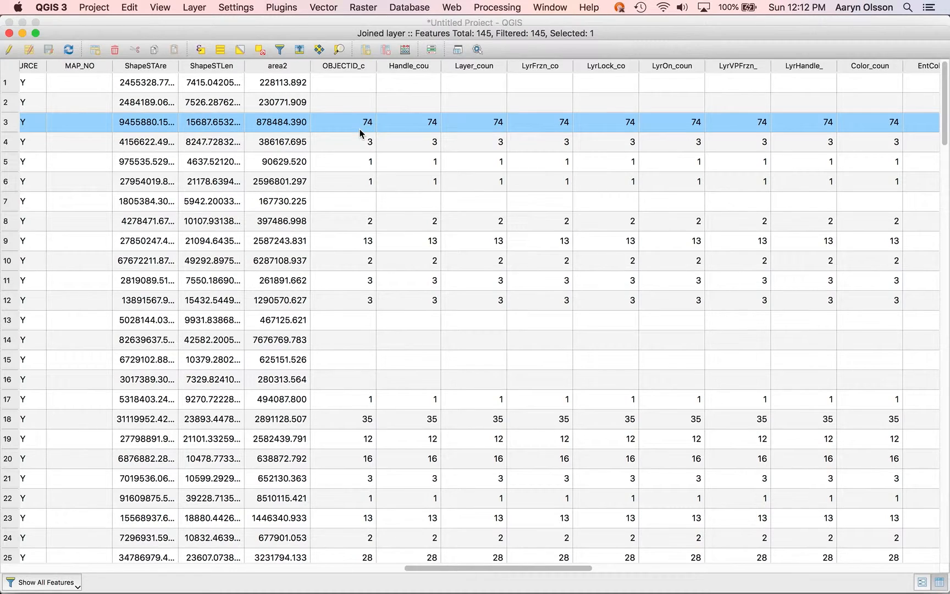
# Set up a new field named mh_dens of type Decimal number (real) in the Field Calculator.
pyautogui.click(406, 50)
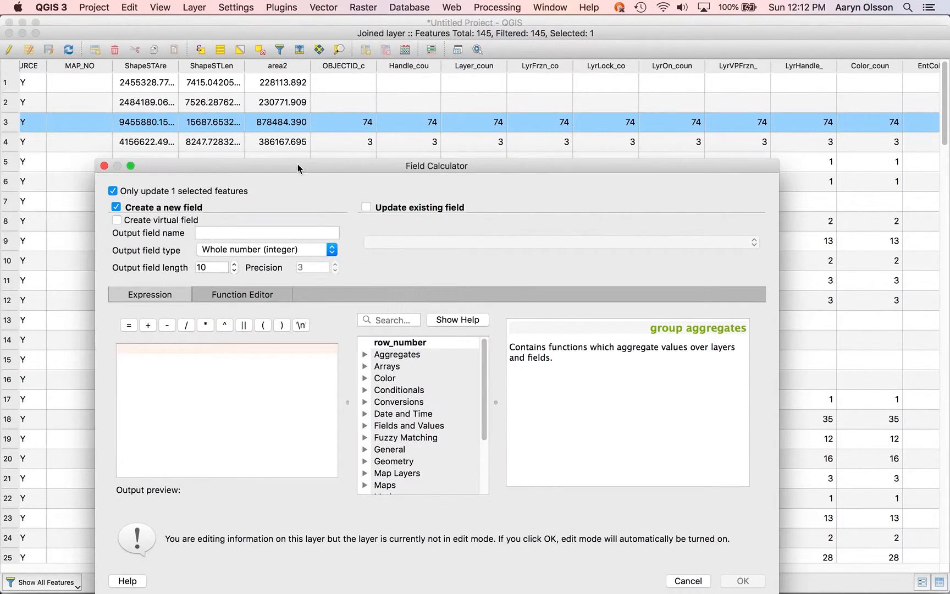
pyautogui.click(289, 254)
pyautogui.click(298, 269)
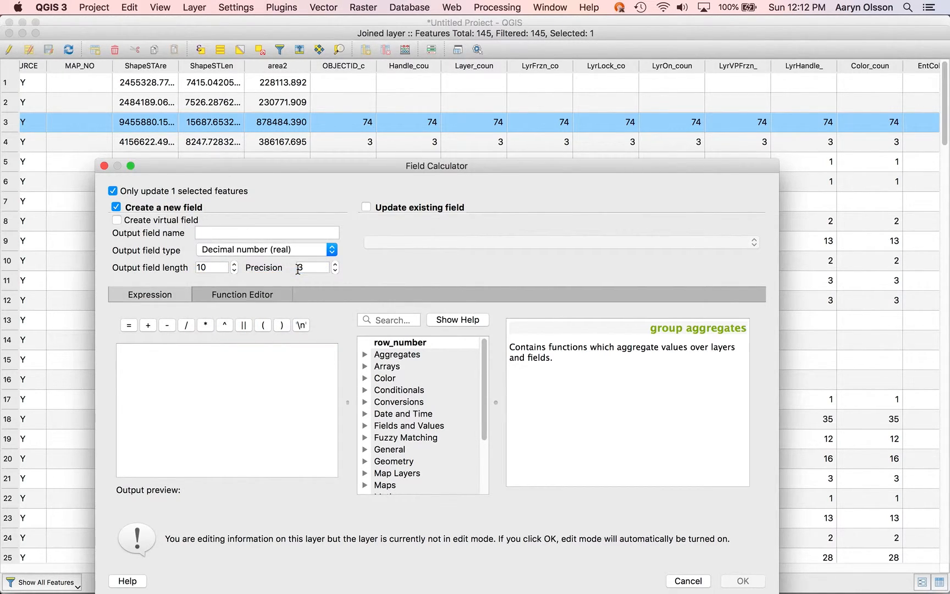
pyautogui.click(240, 236)
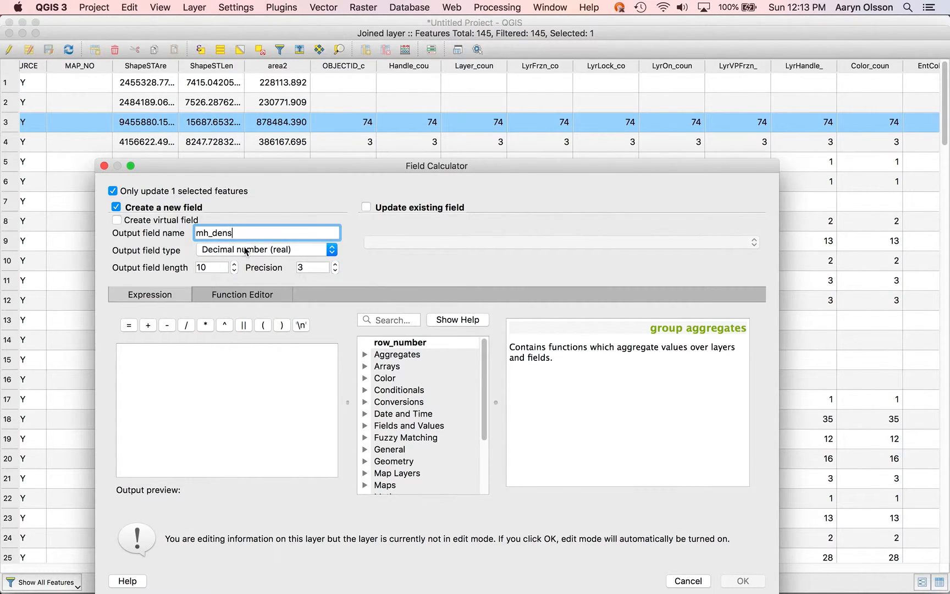
# Build the expression "Handle_cou" / "area2" for the new mh_dens field, keeping its type as Decimal number (real).
pyautogui.click(275, 378)
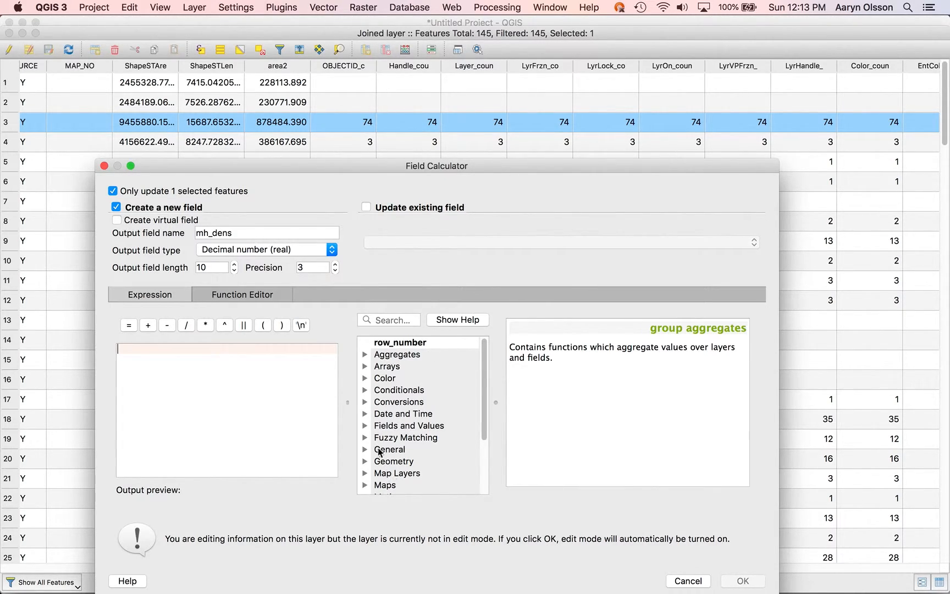
pyautogui.click(367, 426)
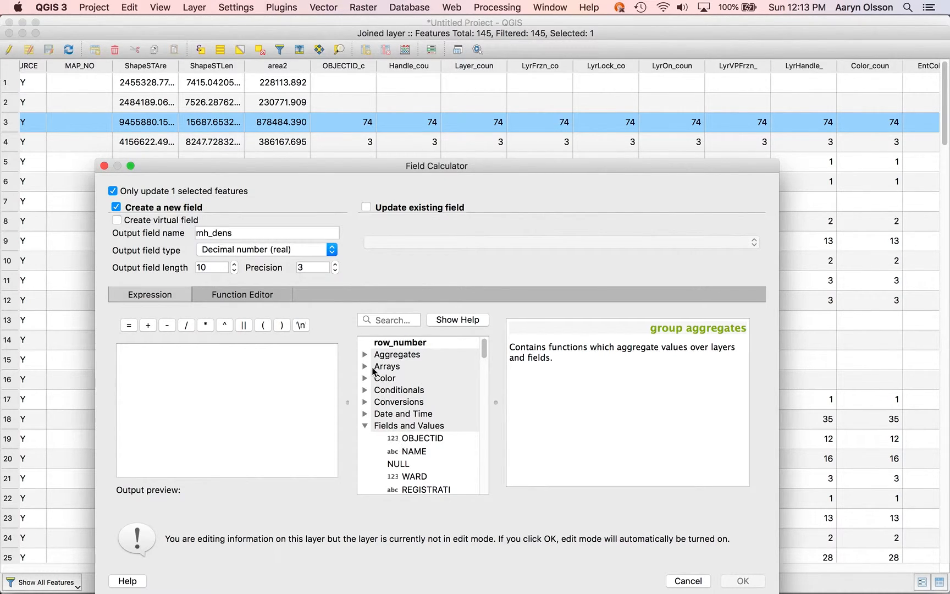
pyautogui.click(329, 250)
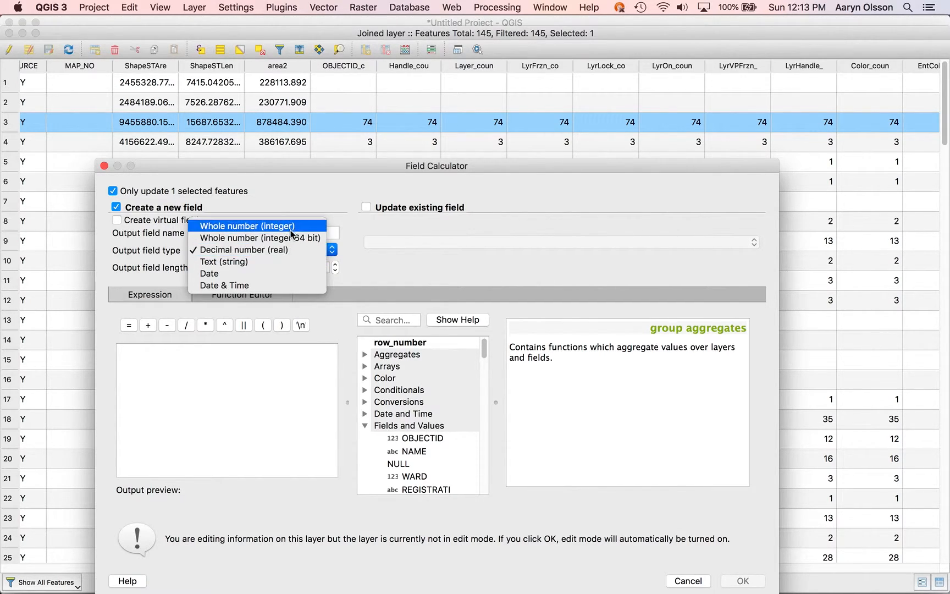
pyautogui.click(485, 351)
pyautogui.moveTo(485, 351); pyautogui.dragTo(482, 416)
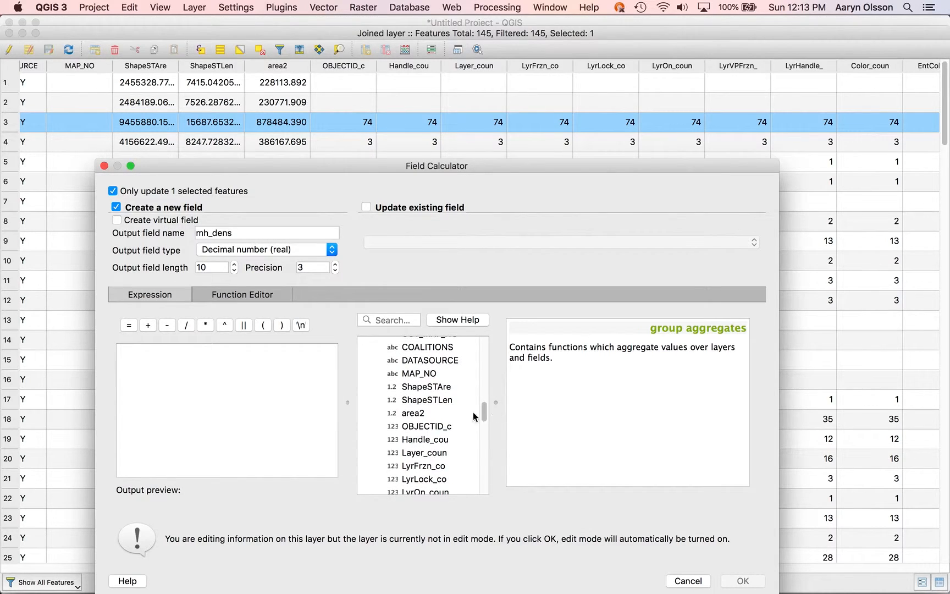
pyautogui.doubleClick(422, 439)
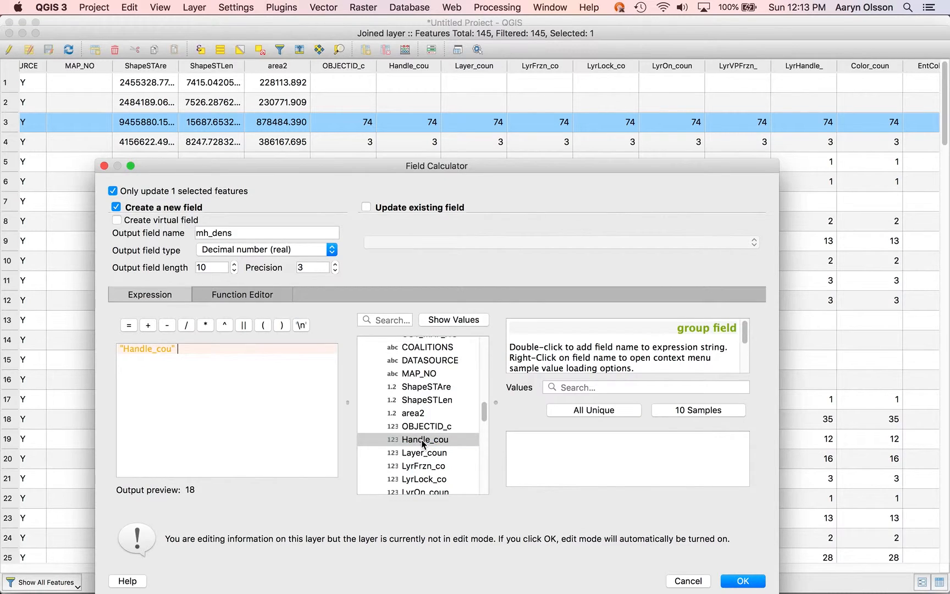
pyautogui.click(185, 325)
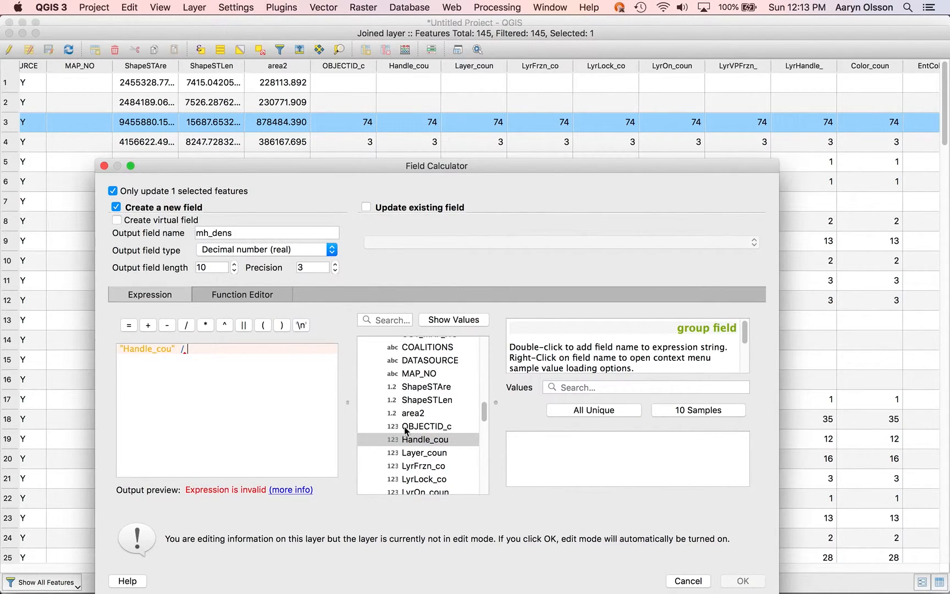
pyautogui.doubleClick(416, 413)
pyautogui.click(177, 349)
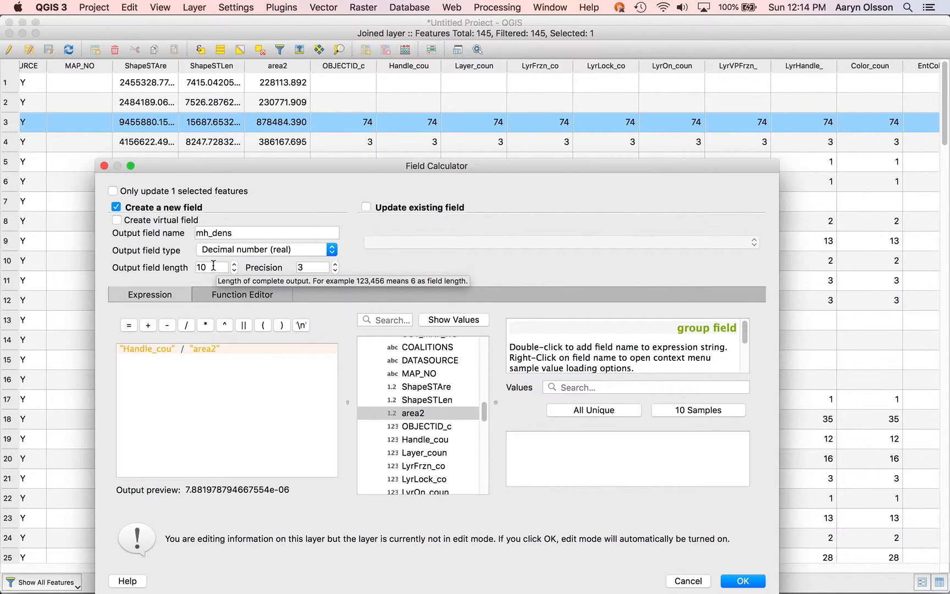
# Set the mh_dens precision to 4 and create the field for all features, not only the selected one.
pyautogui.click(313, 267)
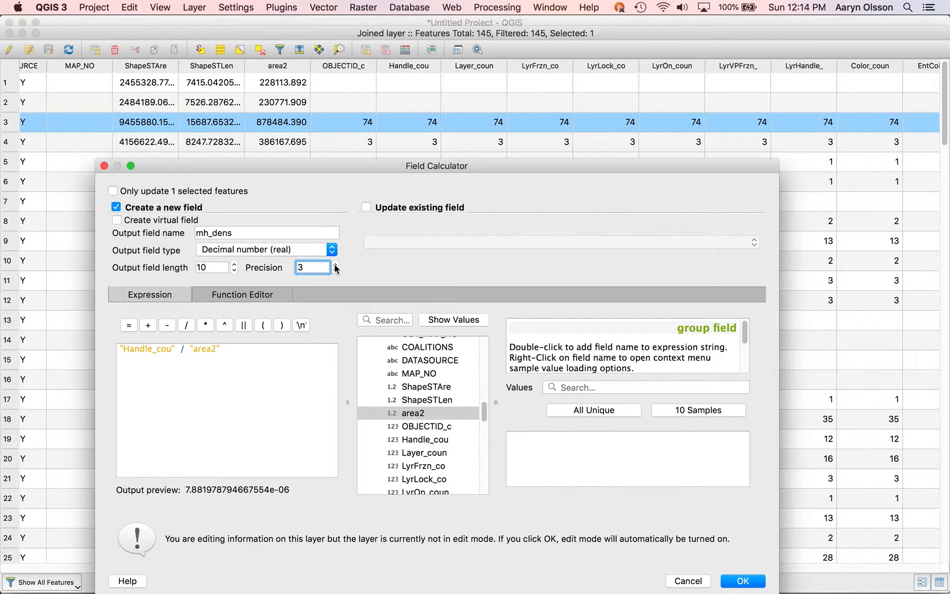
pyautogui.click(335, 264)
pyautogui.click(244, 363)
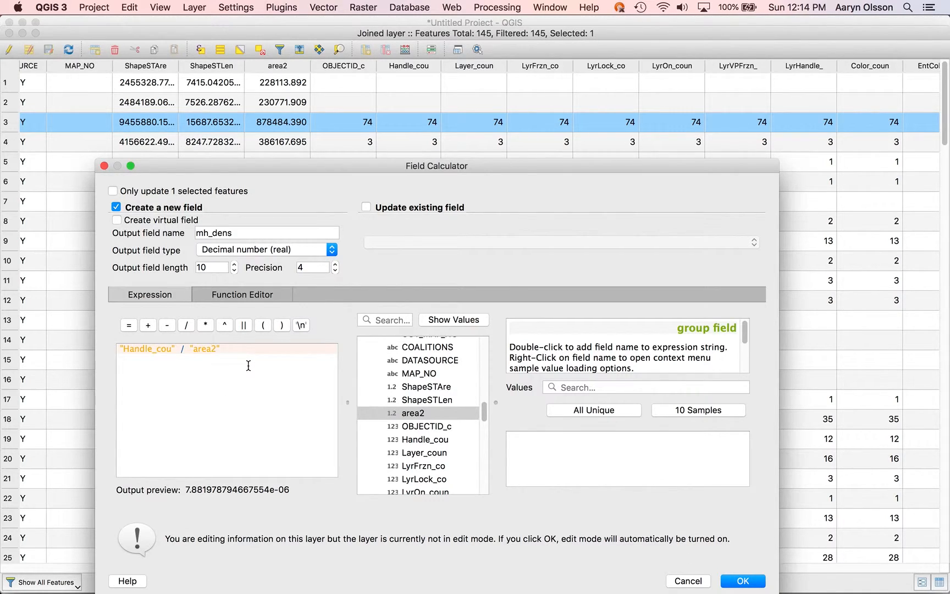
pyautogui.click(742, 581)
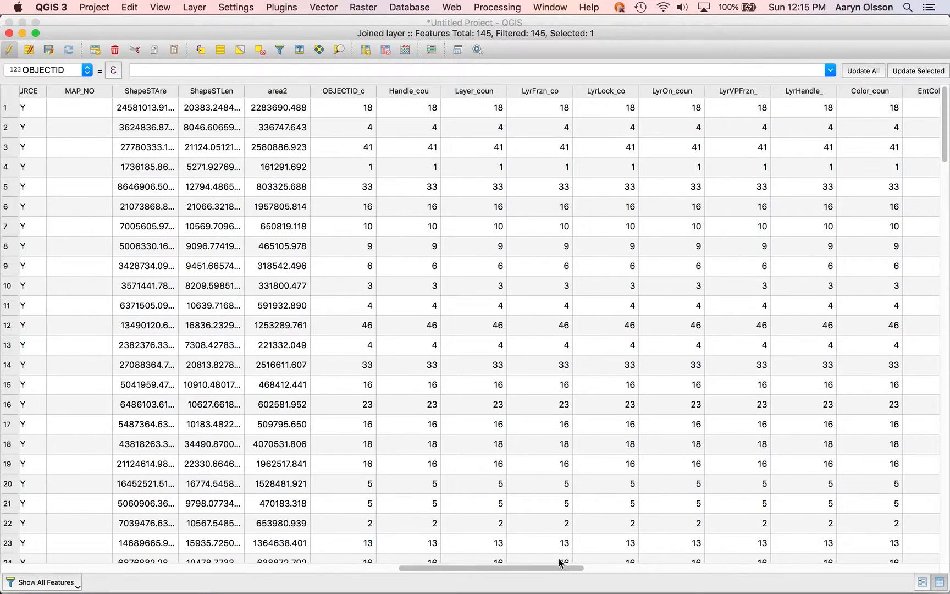
# Examine the mh_dens values across the records of the Joined layer's attribute table.
pyautogui.moveTo(553, 568); pyautogui.dragTo(948, 591)
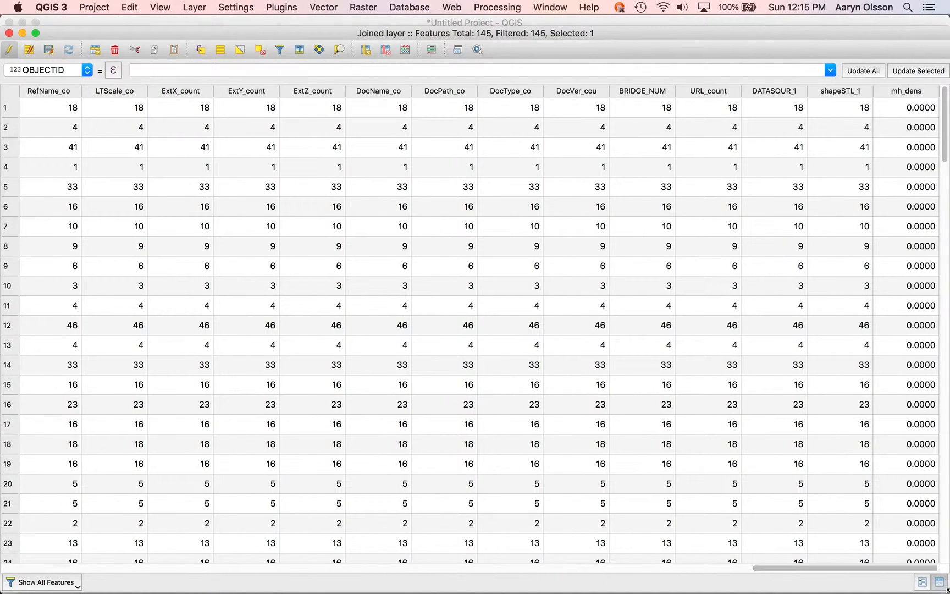
pyautogui.scroll(-20, 916, 258)
pyautogui.hscroll(-3, 915, 258)
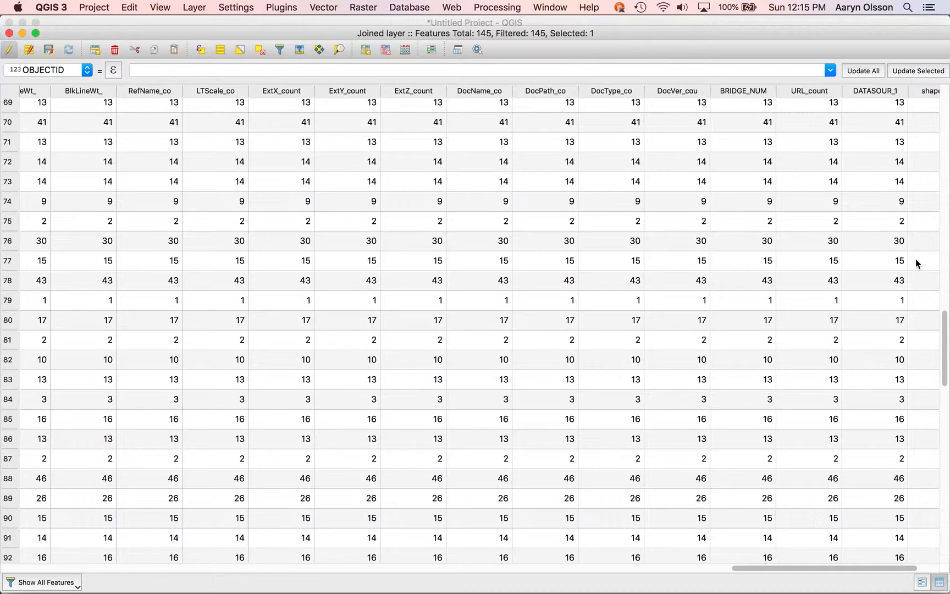
pyautogui.scroll(18, 915, 258)
pyautogui.hscroll(-2, 879, 330)
pyautogui.moveTo(868, 570); pyautogui.dragTo(938, 571)
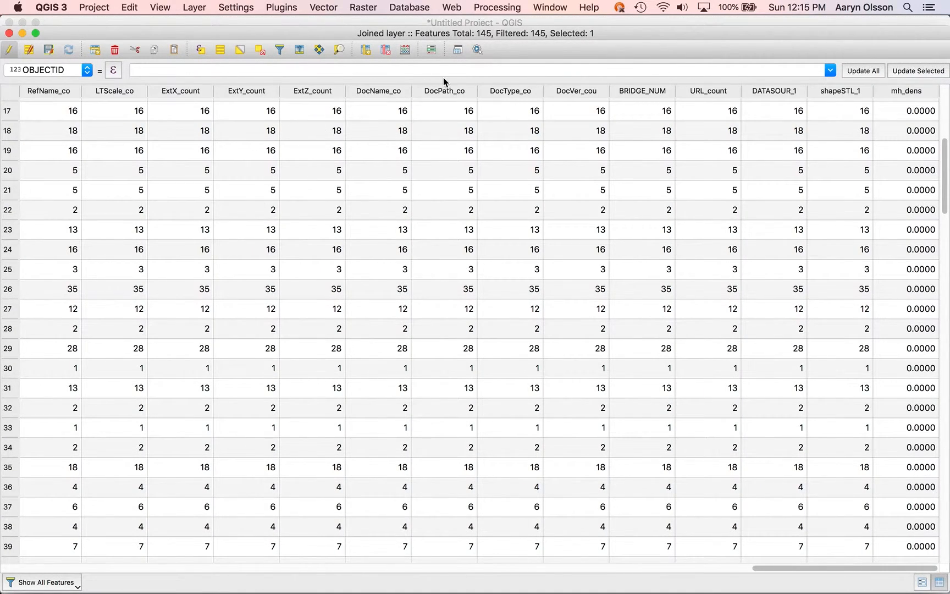
# Set up the Field Calculator to update the existing mh_dens field with the expression "Handle_cou" / "area2".
pyautogui.click(405, 50)
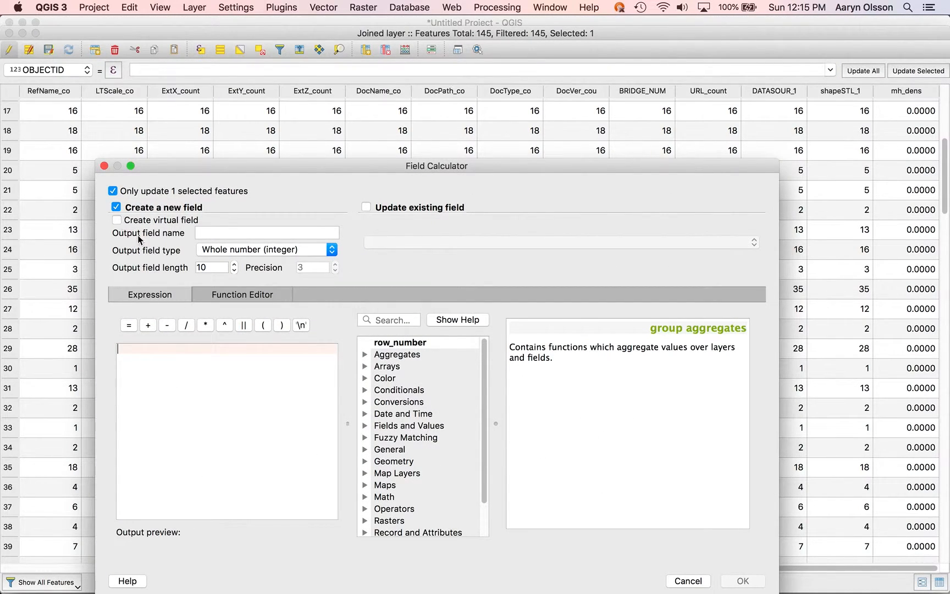
pyautogui.click(379, 208)
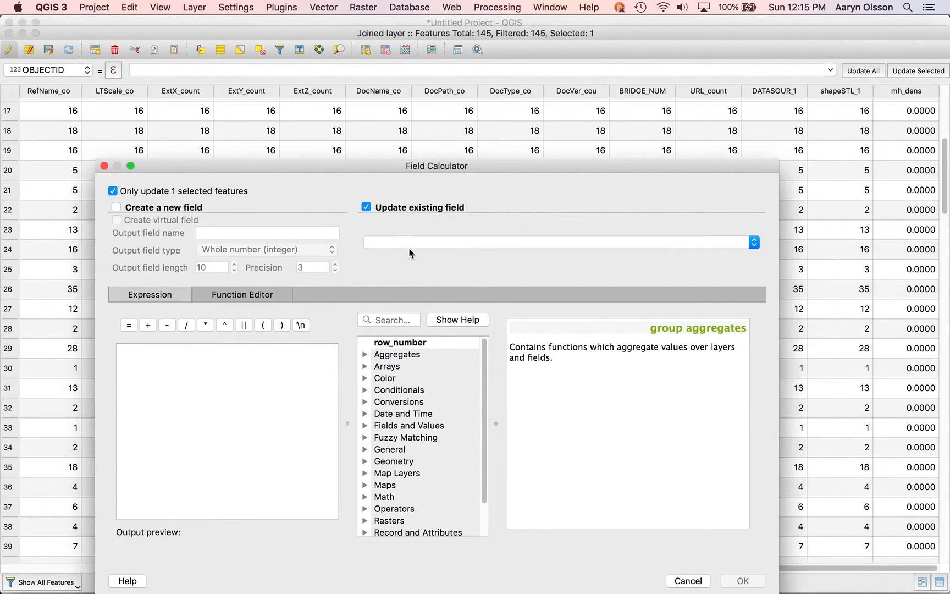
pyautogui.click(410, 252)
pyautogui.scroll(-5, 409, 47)
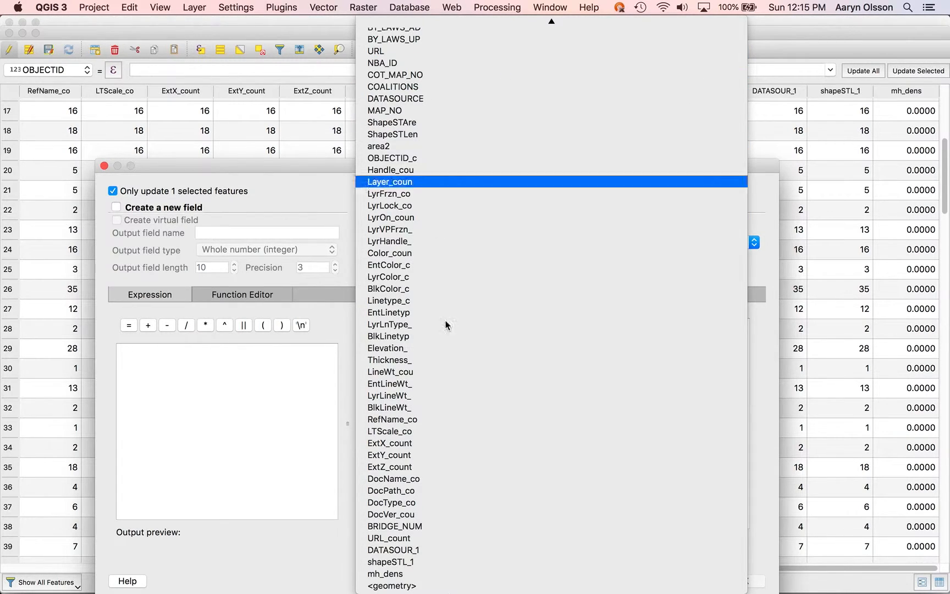
pyautogui.click(417, 574)
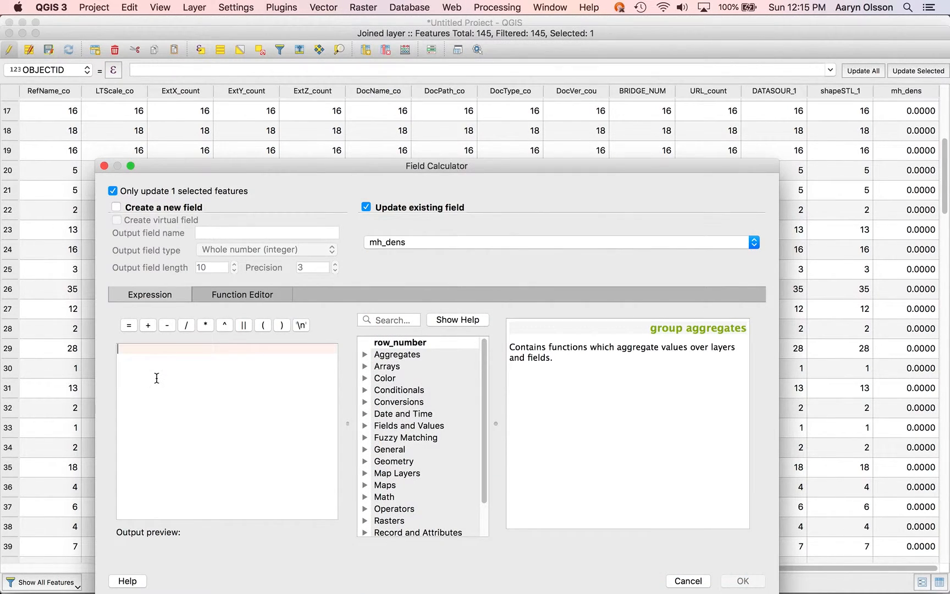
pyautogui.write('"Handle_cou" / "area2"')
pyautogui.click(175, 350)
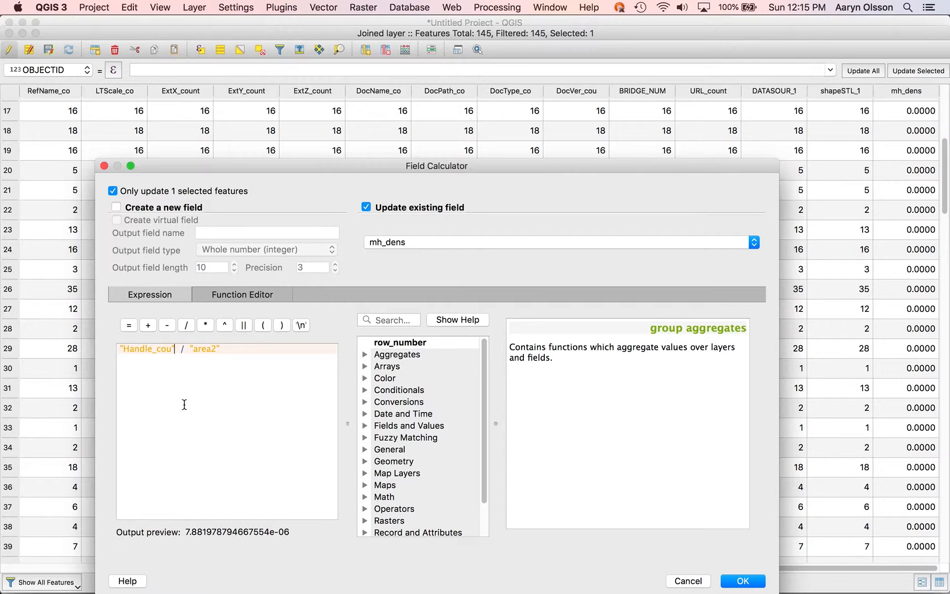
# Wrap "Handle_cou" in to_real() within the expression and apply the mh_dens update to the selected feature.
pyautogui.click(366, 402)
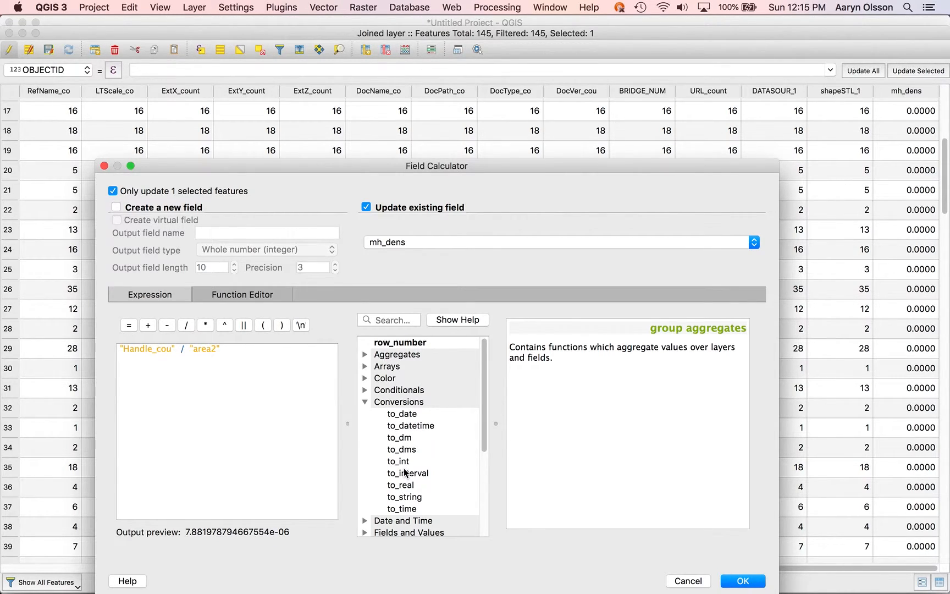
pyautogui.click(177, 351)
pyautogui.write(')')
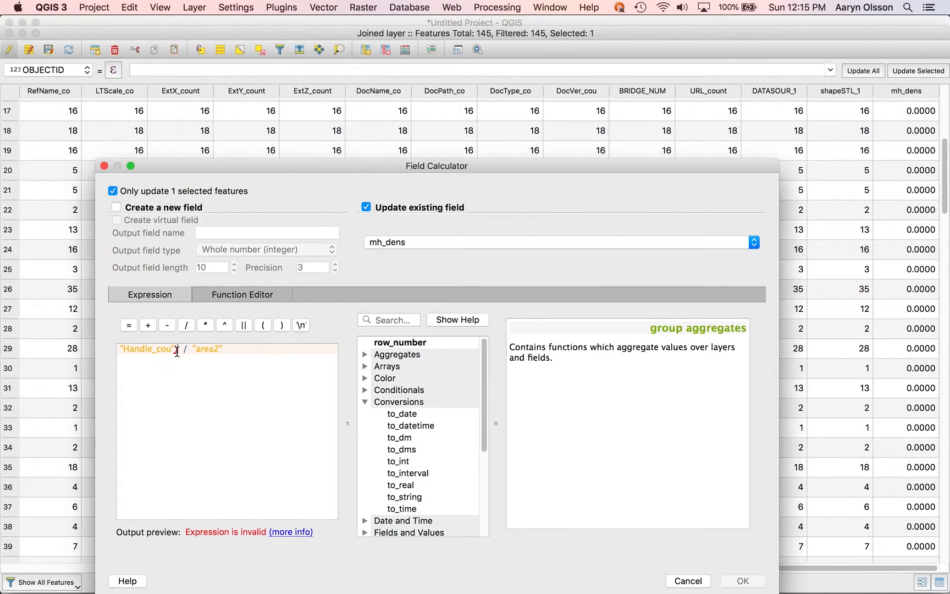
pyautogui.click(122, 350)
pyautogui.write('"')
pyautogui.write('to_real(')
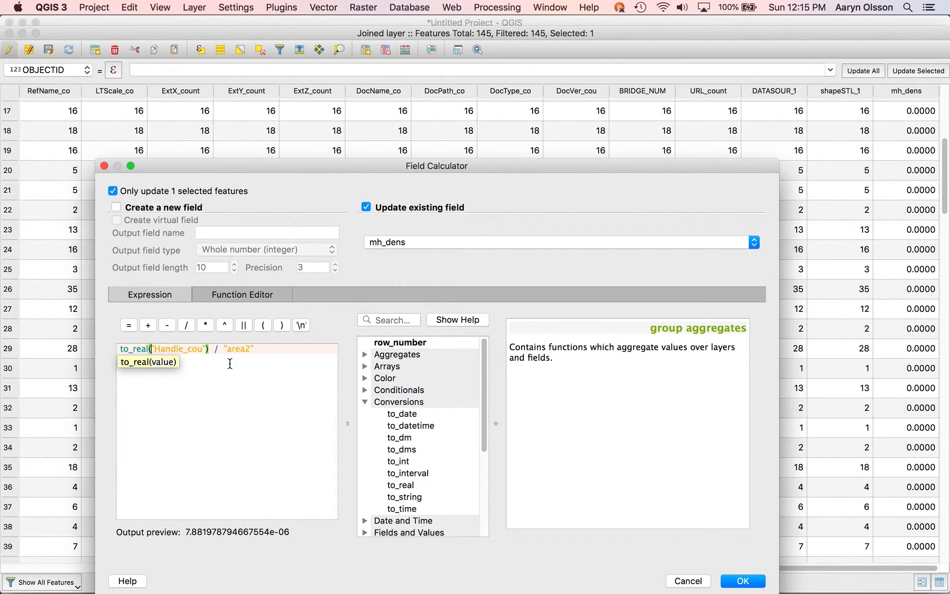
pyautogui.click(261, 354)
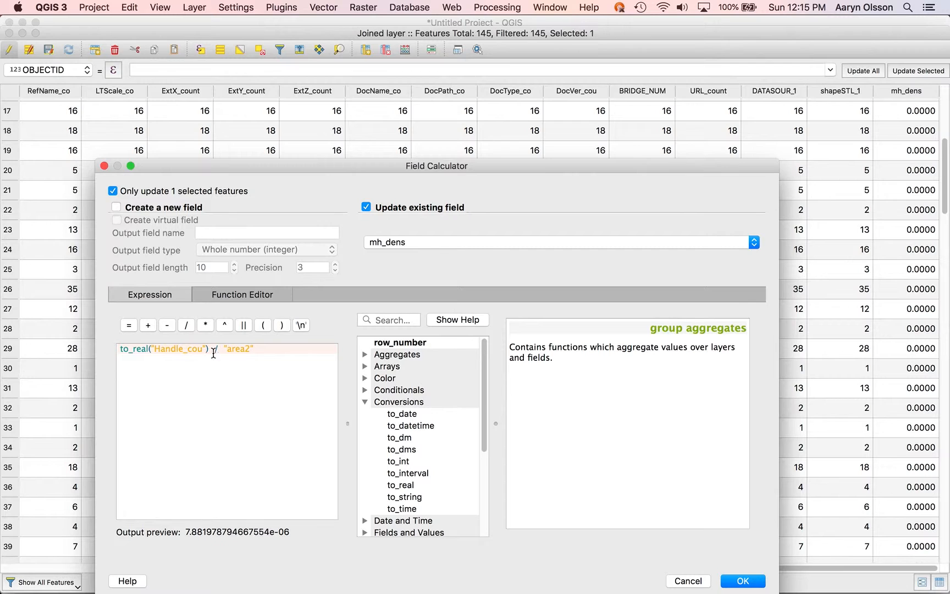
pyautogui.click(749, 582)
pyautogui.moveTo(832, 567); pyautogui.dragTo(910, 578)
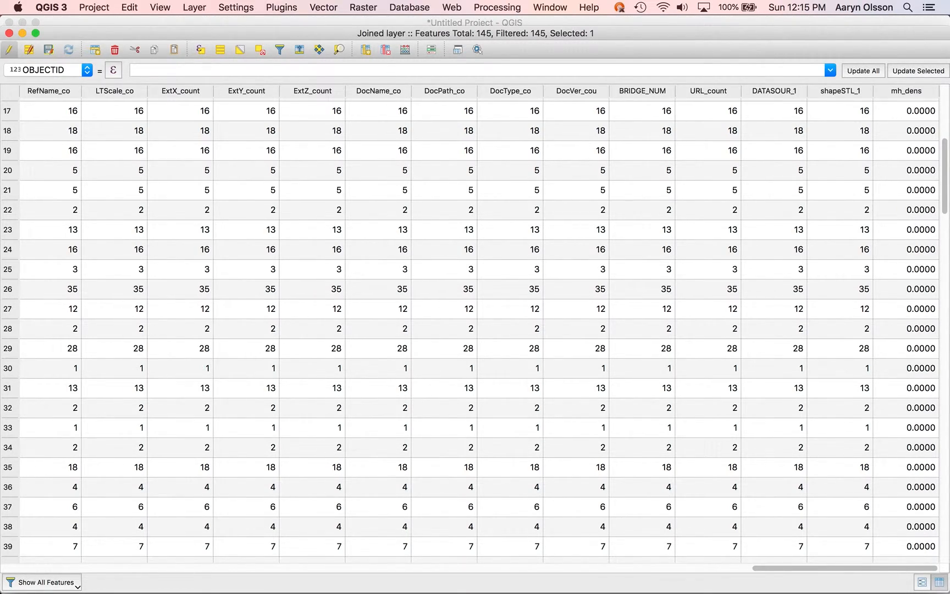
# Enter the expression to_real("Handle_cou") / "area2" in a new Field Calculator session.
pyautogui.click(406, 50)
pyautogui.write('to')
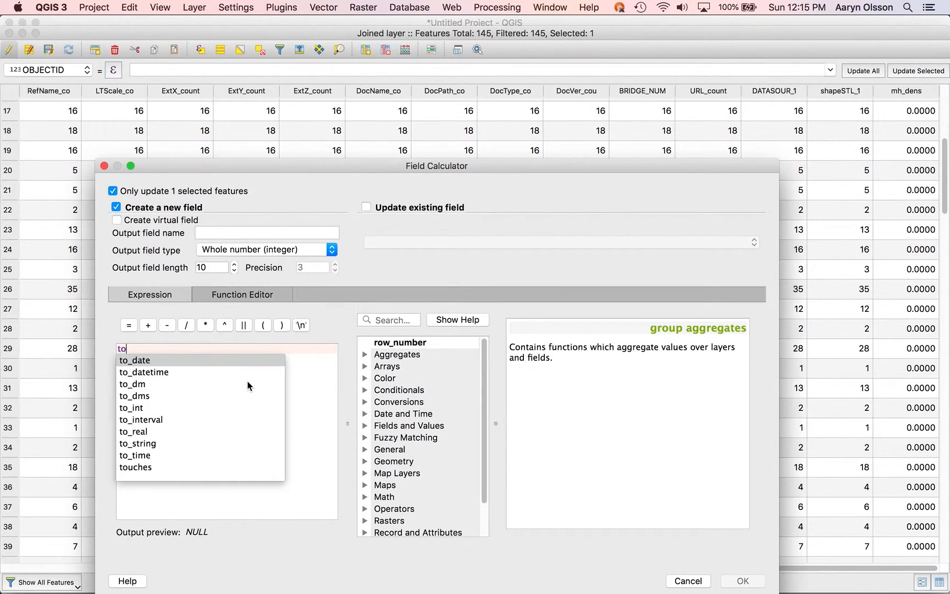
pyautogui.write('_real(')
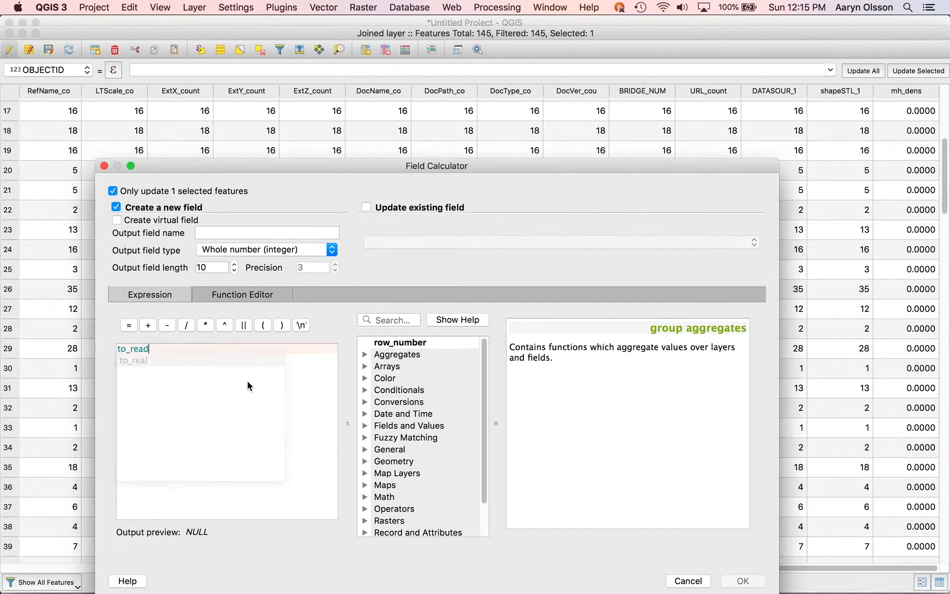
pyautogui.write('"Handle_cou"  /  "area2"')
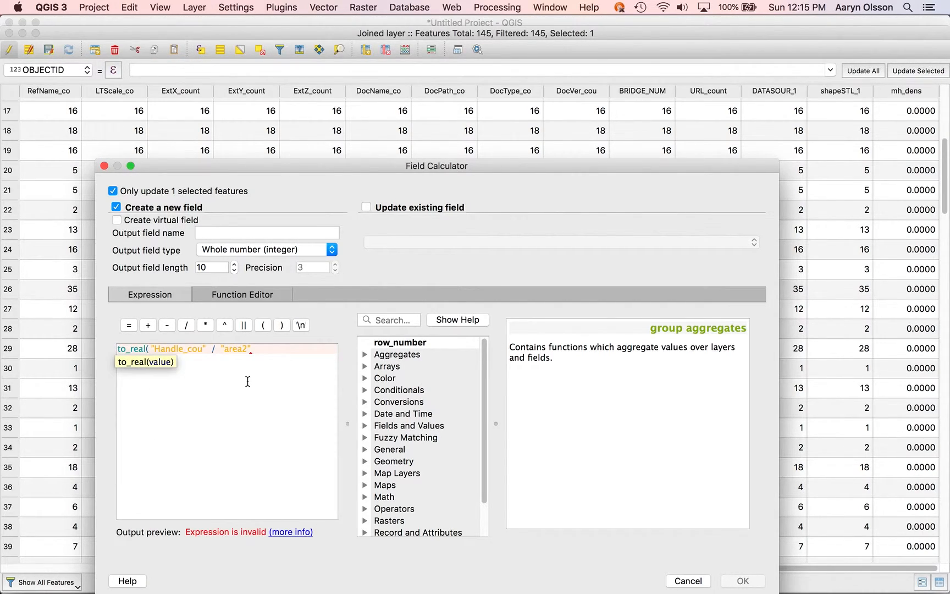
pyautogui.click(206, 348)
pyautogui.write(')')
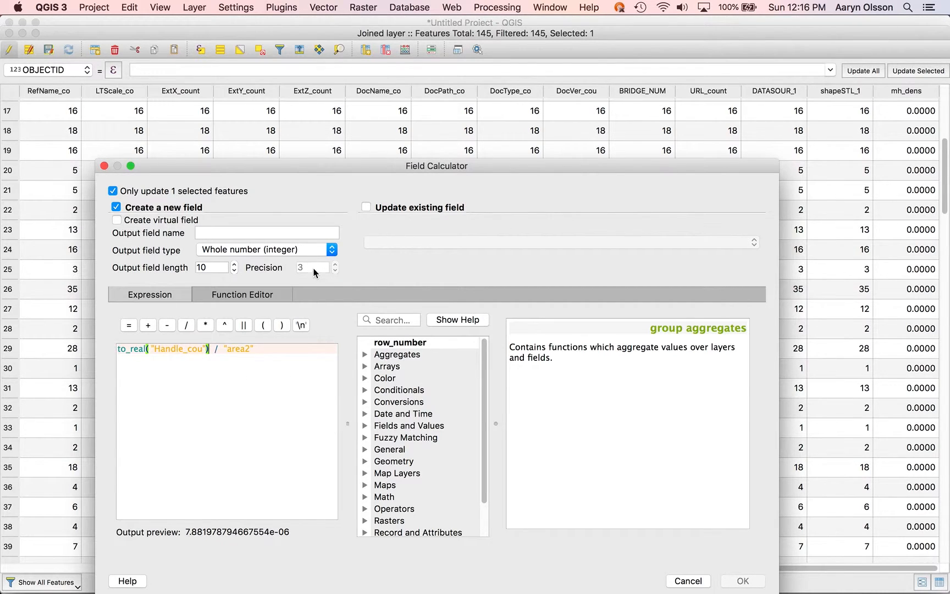
# Create the field mh_dens2 as Decimal number (real) with length 10 and precision 10 for the selected feature, and check its column.
pyautogui.click(299, 251)
pyautogui.click(288, 274)
pyautogui.click(336, 264)
pyautogui.click(335, 265)
pyautogui.click(335, 264)
pyautogui.click(335, 264)
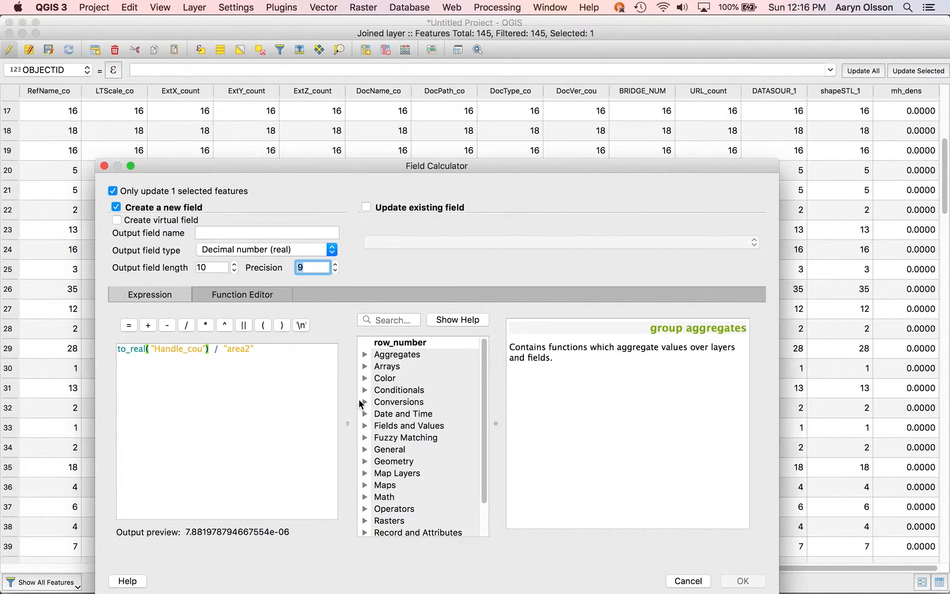
pyautogui.click(336, 264)
pyautogui.click(225, 232)
pyautogui.write('mh_dens2')
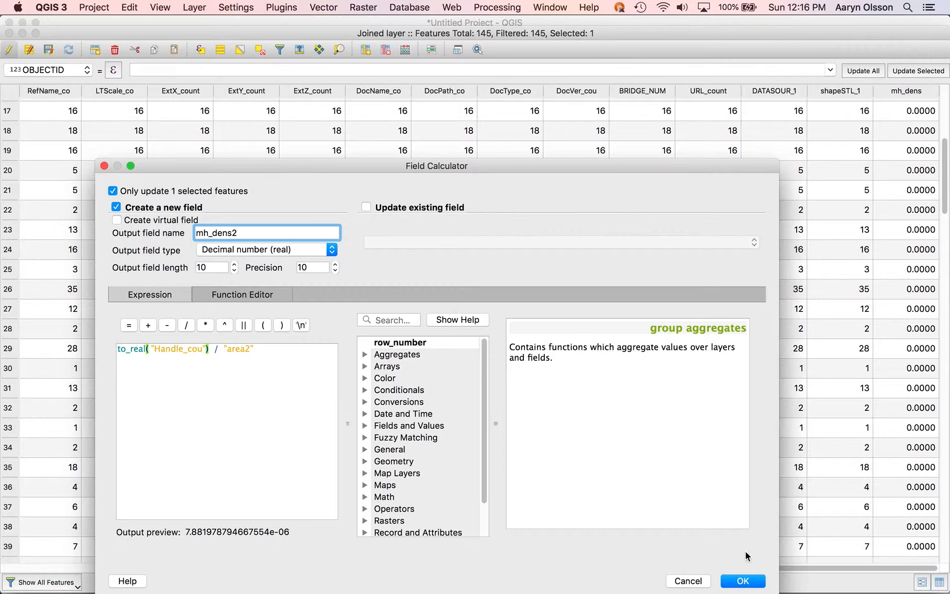
pyautogui.click(743, 580)
pyautogui.moveTo(811, 565); pyautogui.dragTo(873, 564)
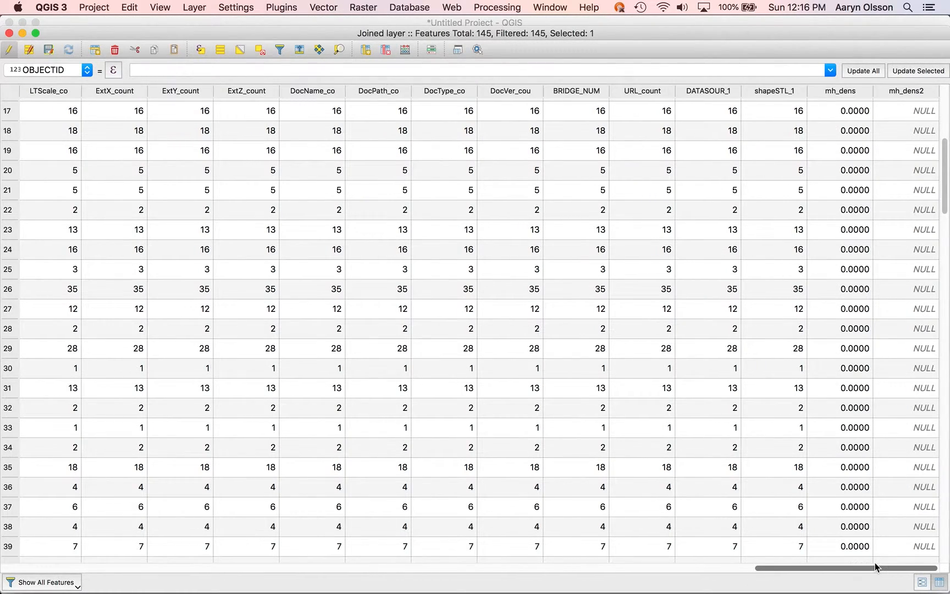
pyautogui.moveTo(946, 159); pyautogui.dragTo(941, 61)
pyautogui.click(942, 492)
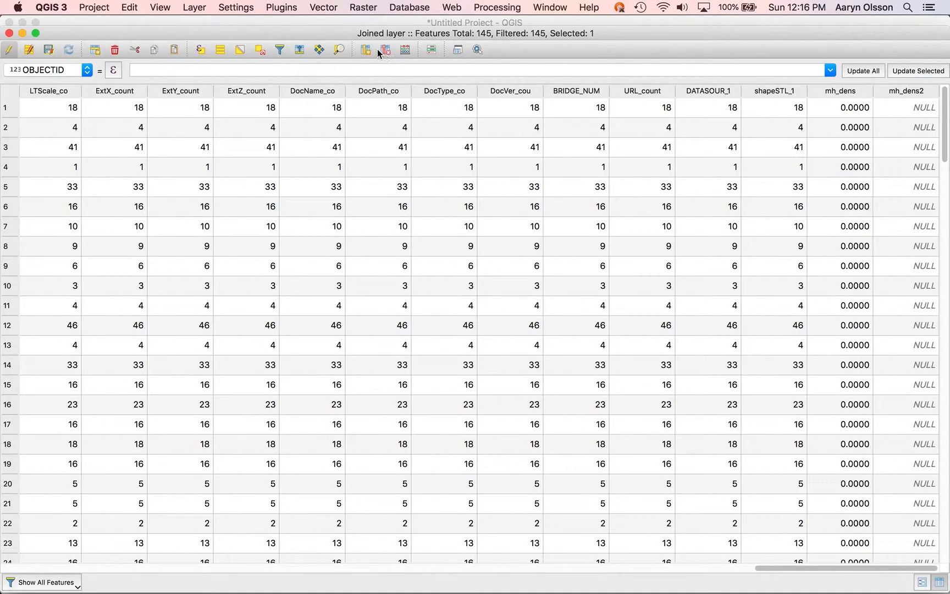
# Set up another field calculation for all features with the expression to_real("Handle_cou") / "area2".
pyautogui.click(406, 49)
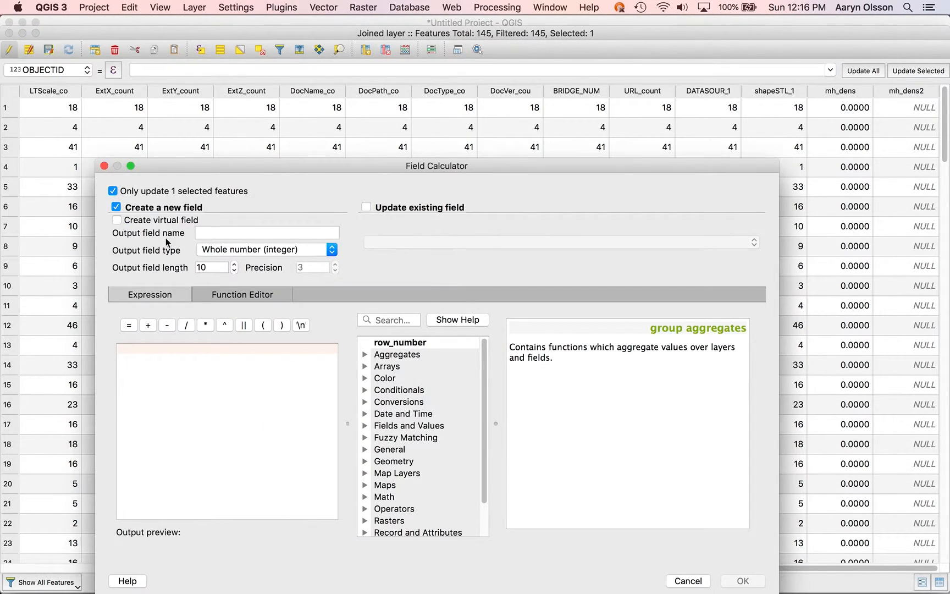
pyautogui.click(115, 190)
pyautogui.write('"Handle_cou" / "area2"')
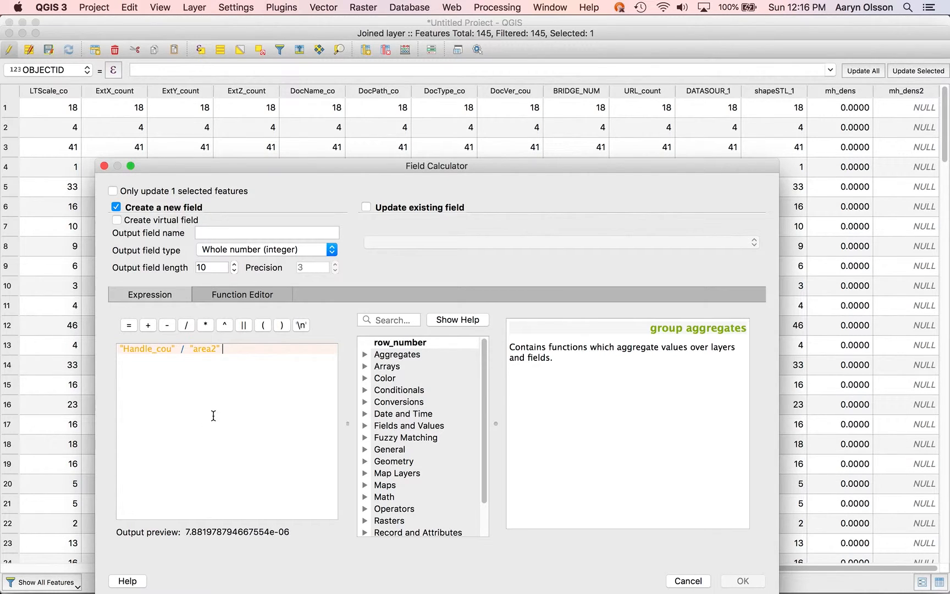
pyautogui.click(177, 351)
pyautogui.write(')')
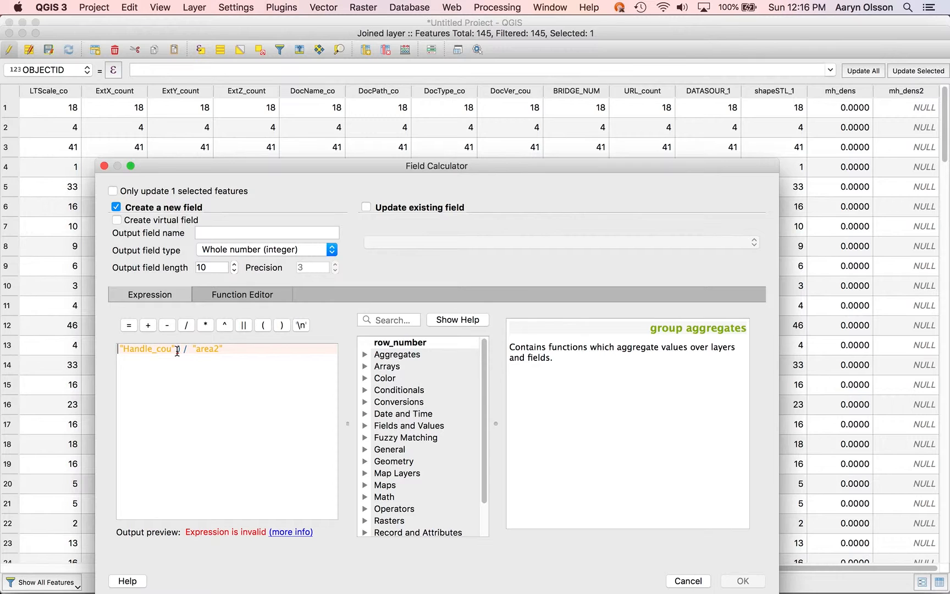
pyautogui.press('super+Left')
pyautogui.write('to_real(')
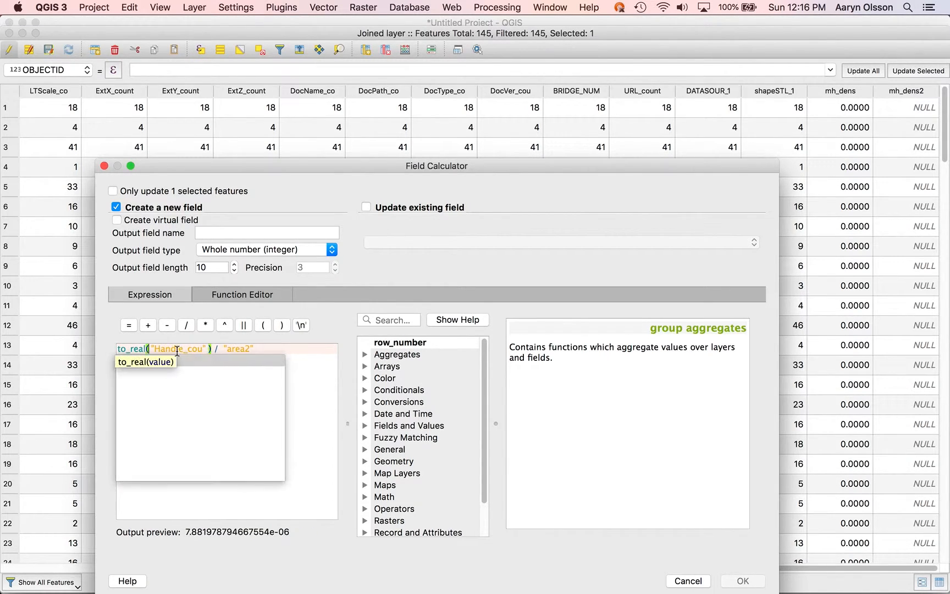
# Update the existing field mh_dens2 for all features with the expression to_real("Handle_cou") / "area2".
pyautogui.click(282, 353)
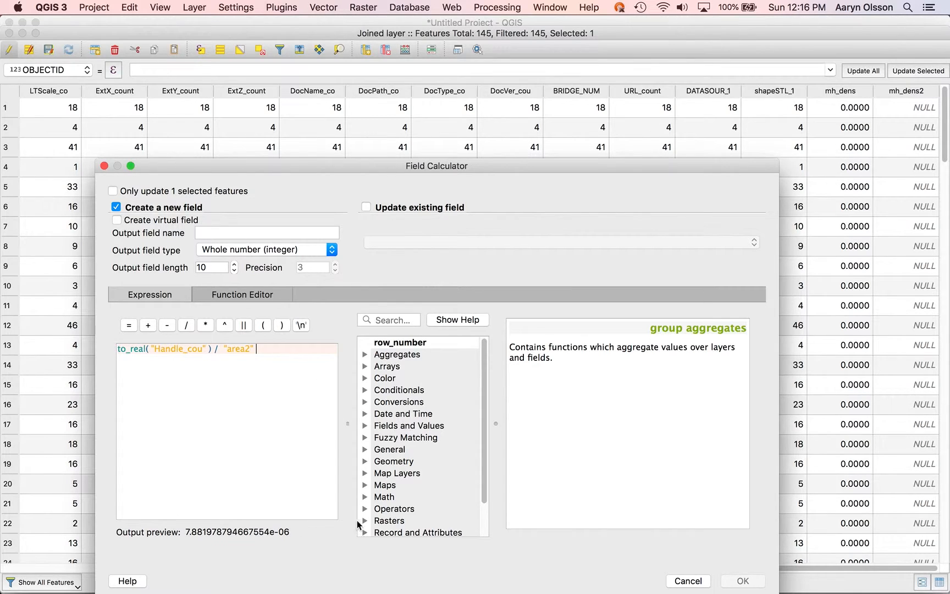
pyautogui.moveTo(298, 355); pyautogui.dragTo(68, 340)
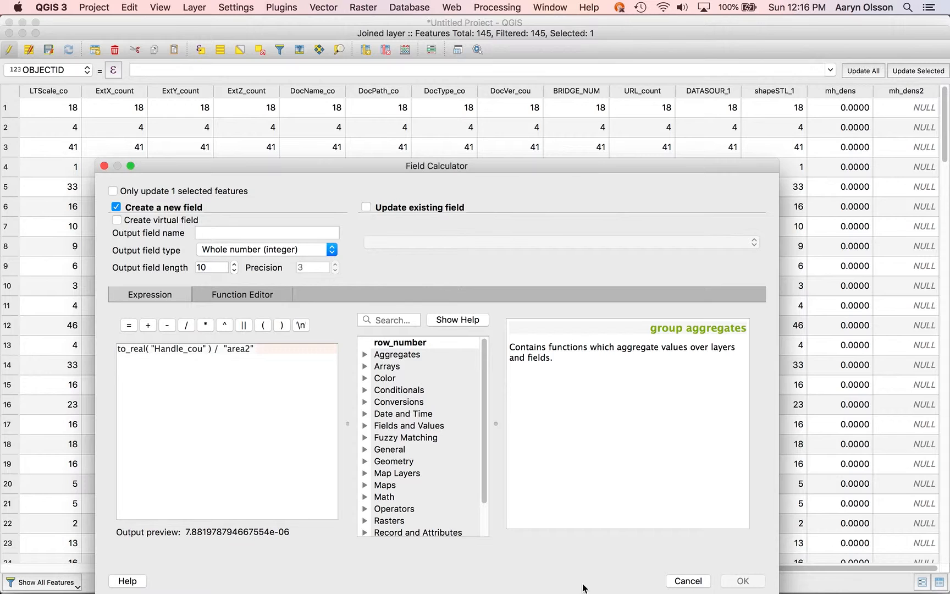
pyautogui.click(377, 207)
pyautogui.click(367, 243)
pyautogui.scroll(-8, 426, 441)
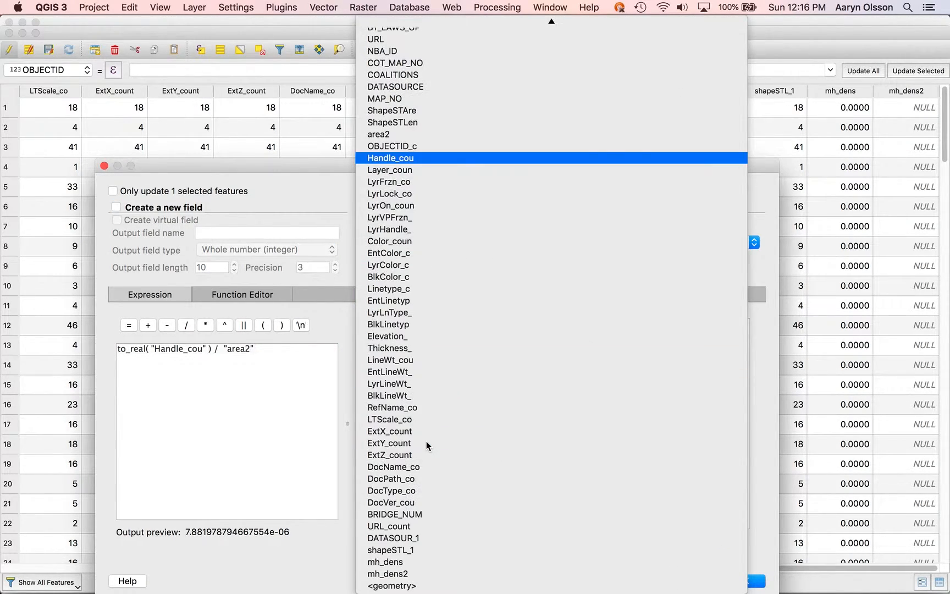
pyautogui.click(420, 573)
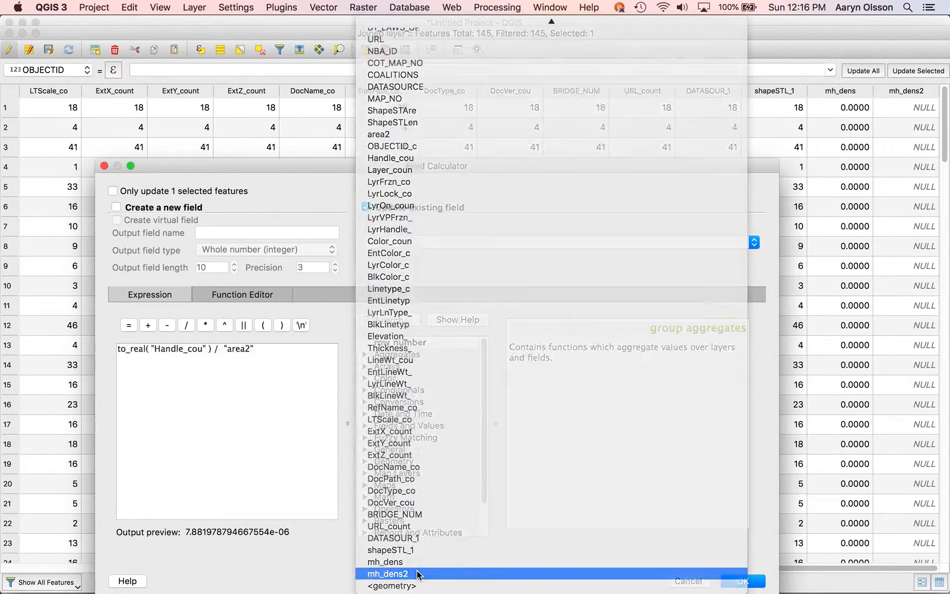
pyautogui.click(753, 584)
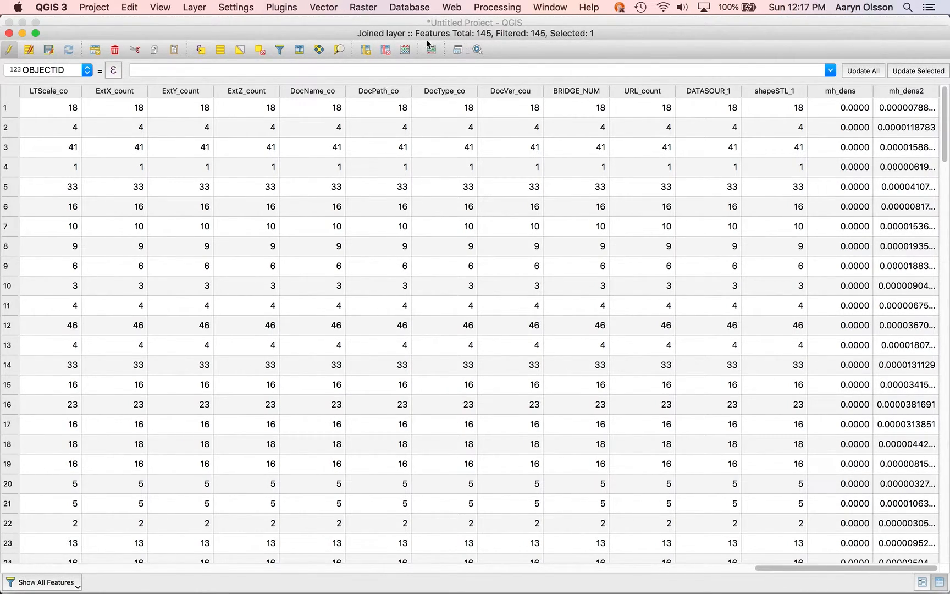
# Close the attribute table, then end editing on Joined layer and save its changes.
pyautogui.click(8, 33)
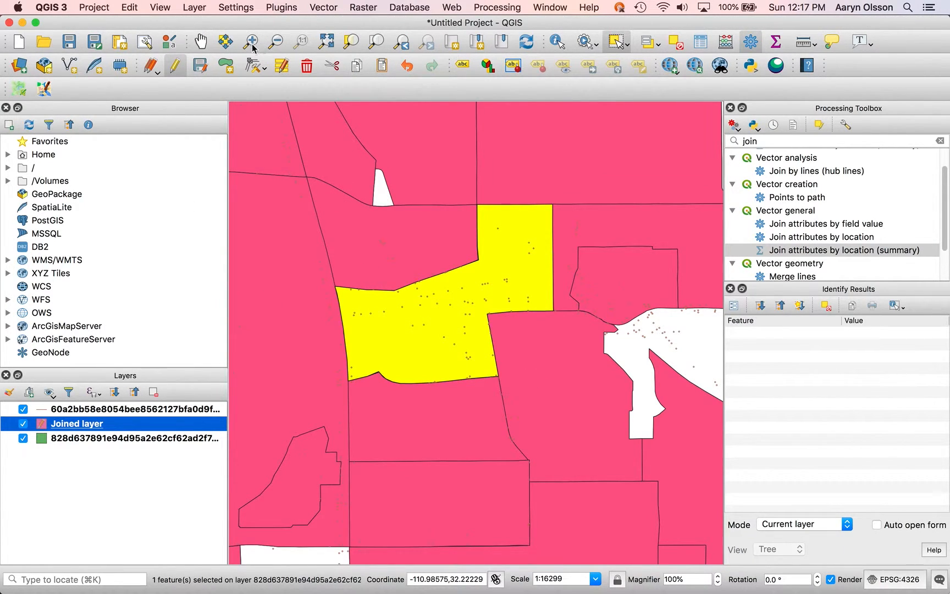
pyautogui.click(225, 44)
pyautogui.click(376, 43)
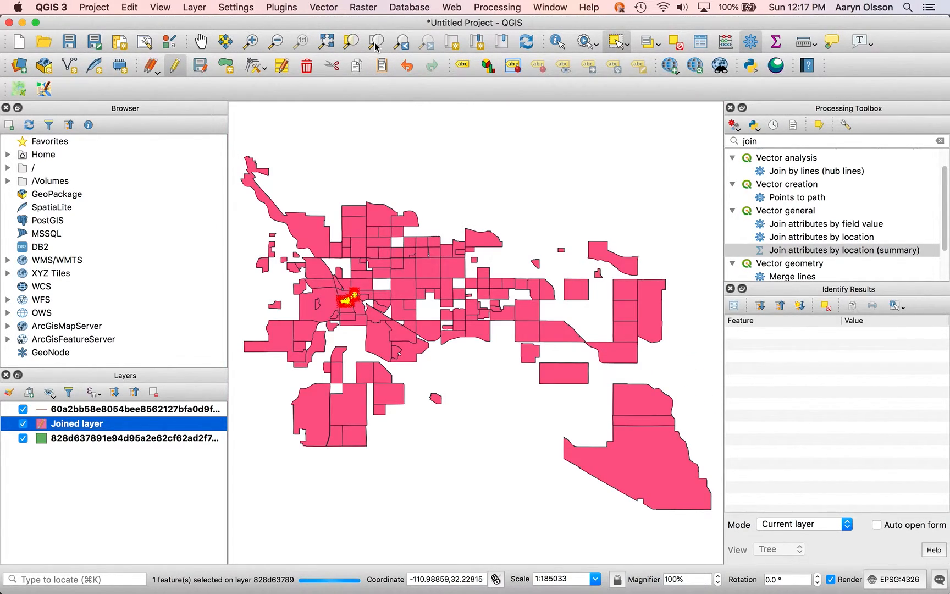
pyautogui.click(193, 8)
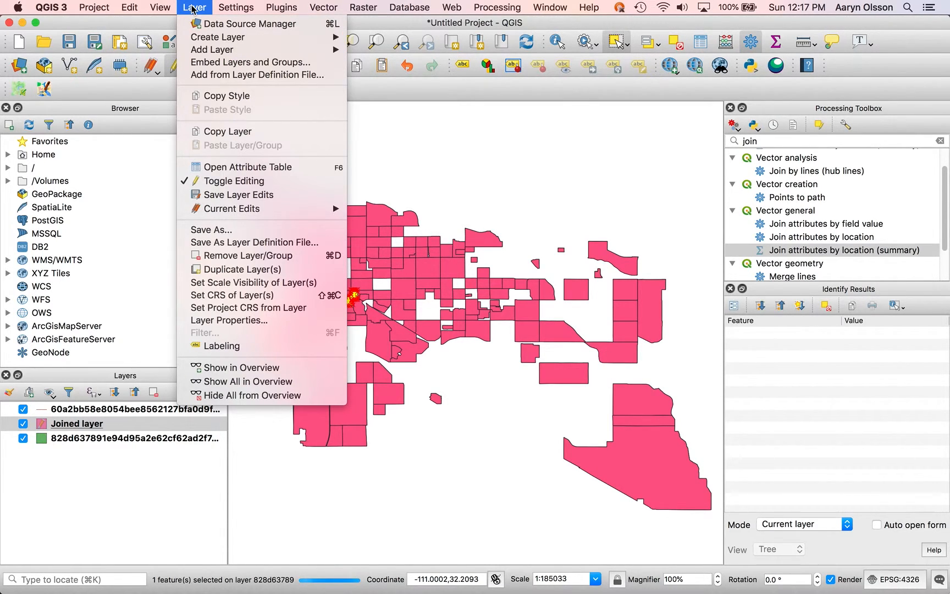
pyautogui.click(98, 521)
pyautogui.click(75, 426)
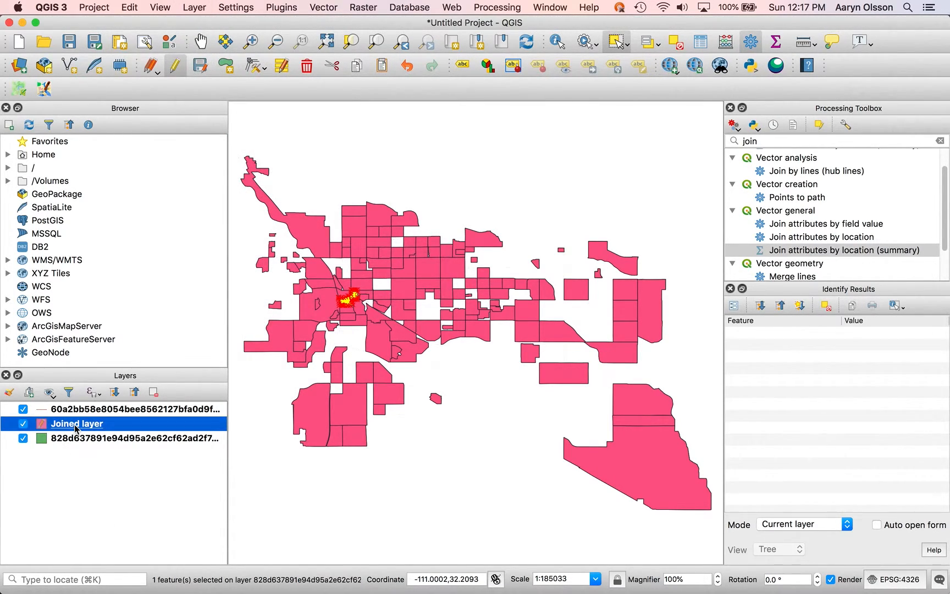
pyautogui.rightClick(75, 424)
pyautogui.click(112, 299)
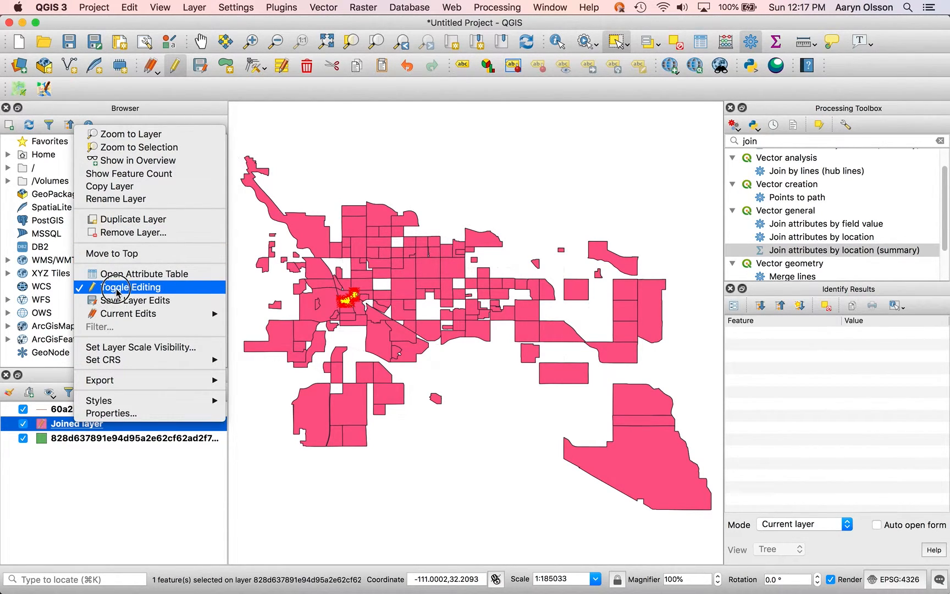
pyautogui.click(117, 292)
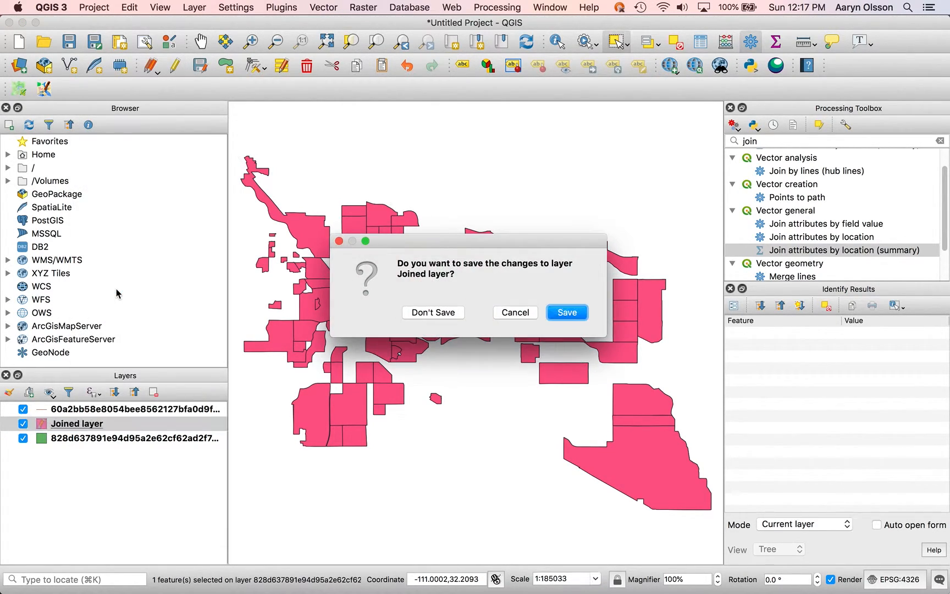
pyautogui.click(564, 313)
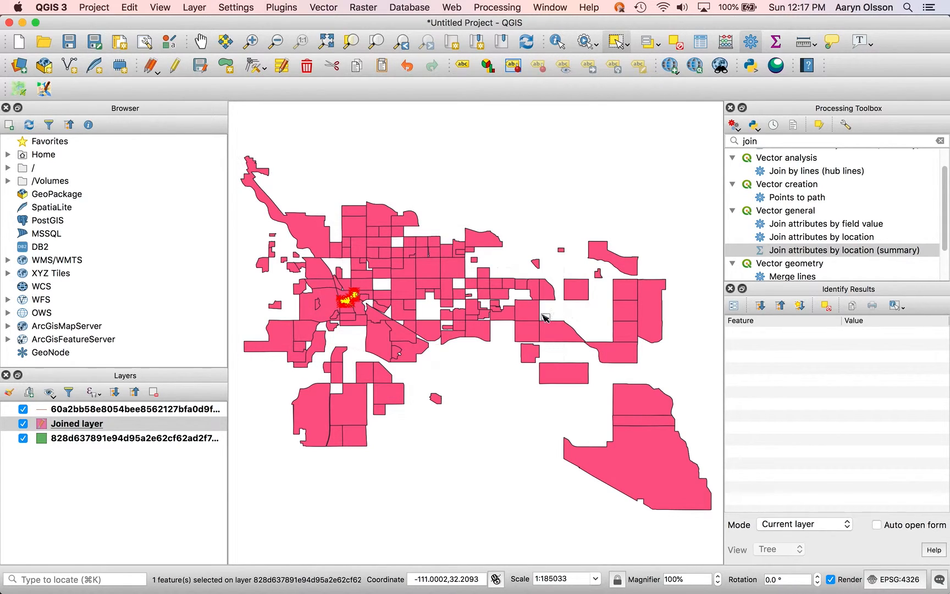
# Deselect the selected neighborhood so no features remain highlighted on the map.
pyautogui.rightClick(83, 428)
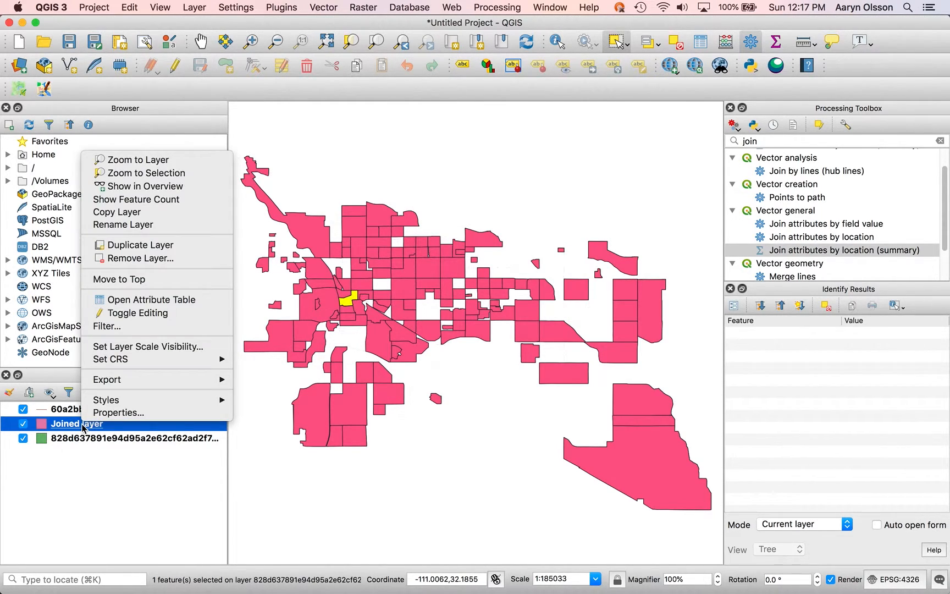
pyautogui.click(136, 413)
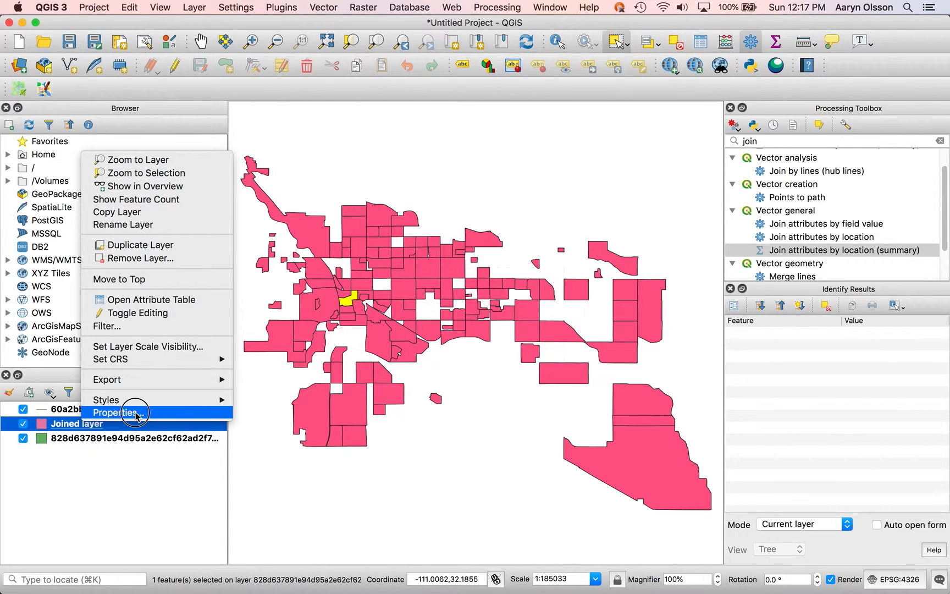
pyautogui.click(583, 161)
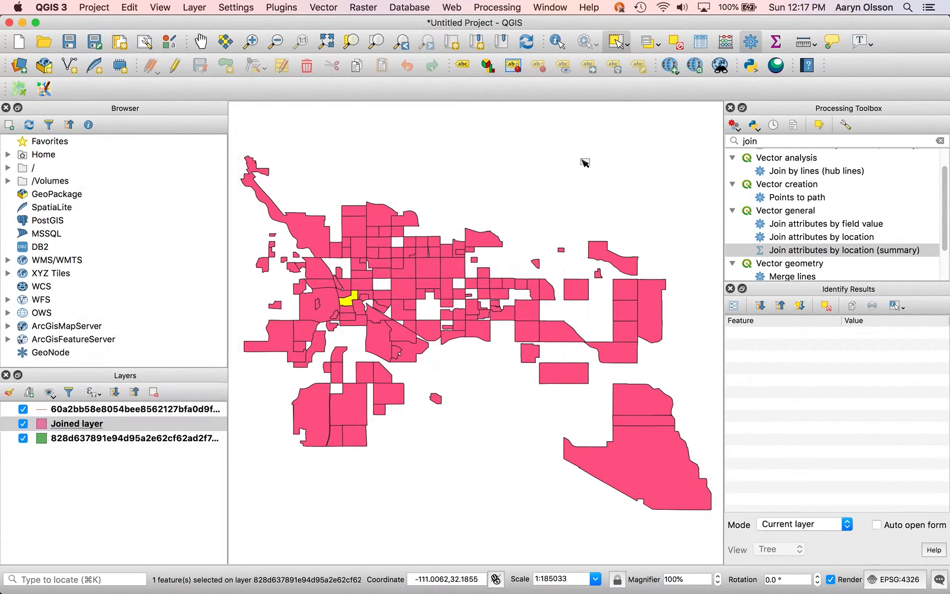
pyautogui.click(680, 46)
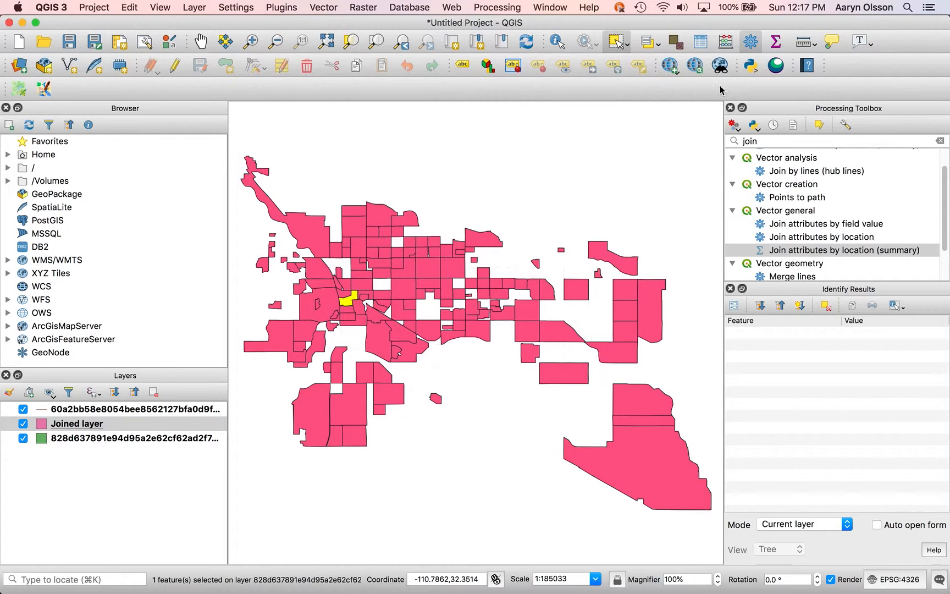
# Switch the symbology of Joined layer to Graduated, using mh_dens2 as the column.
pyautogui.rightClick(75, 426)
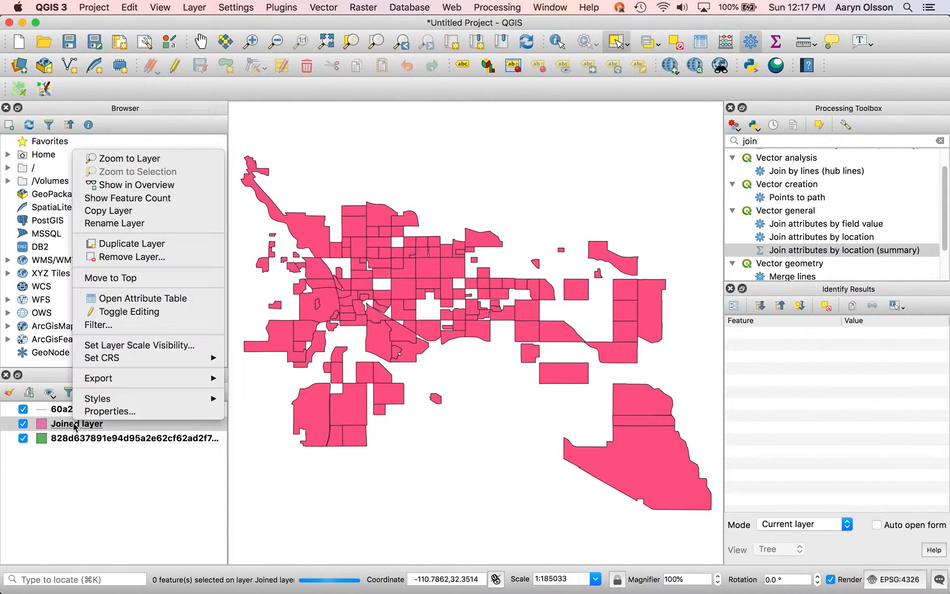
pyautogui.click(114, 414)
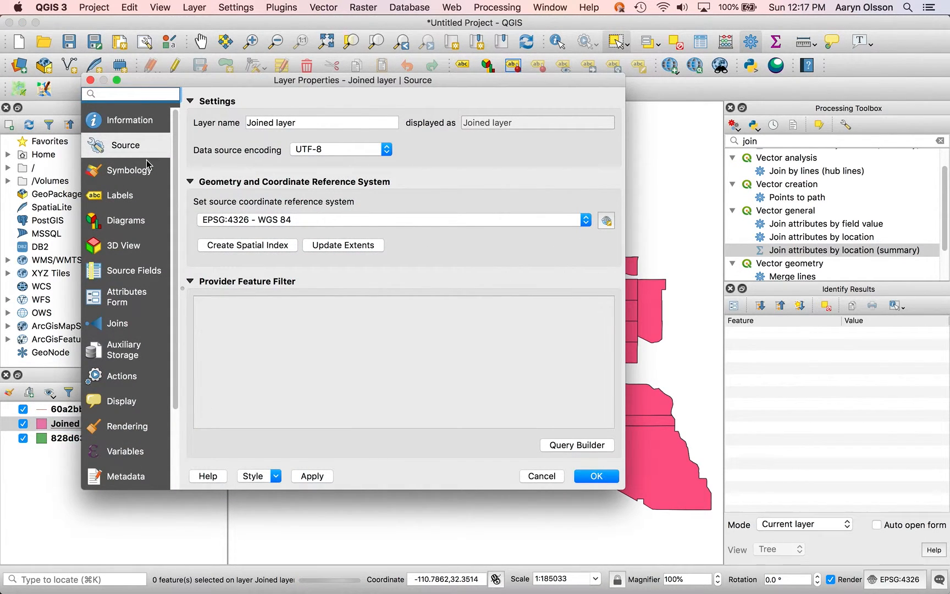
pyautogui.click(129, 171)
pyautogui.click(278, 103)
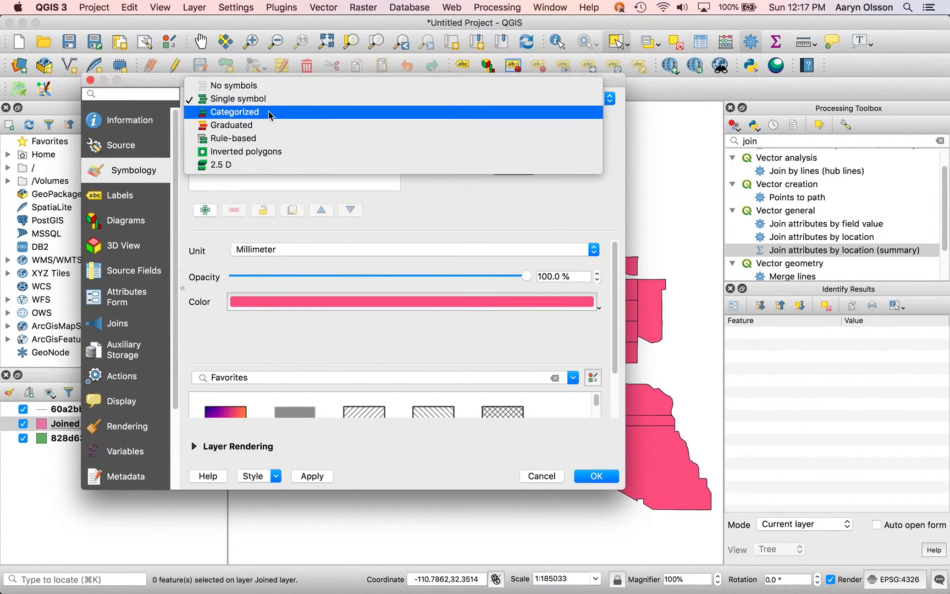
pyautogui.click(261, 127)
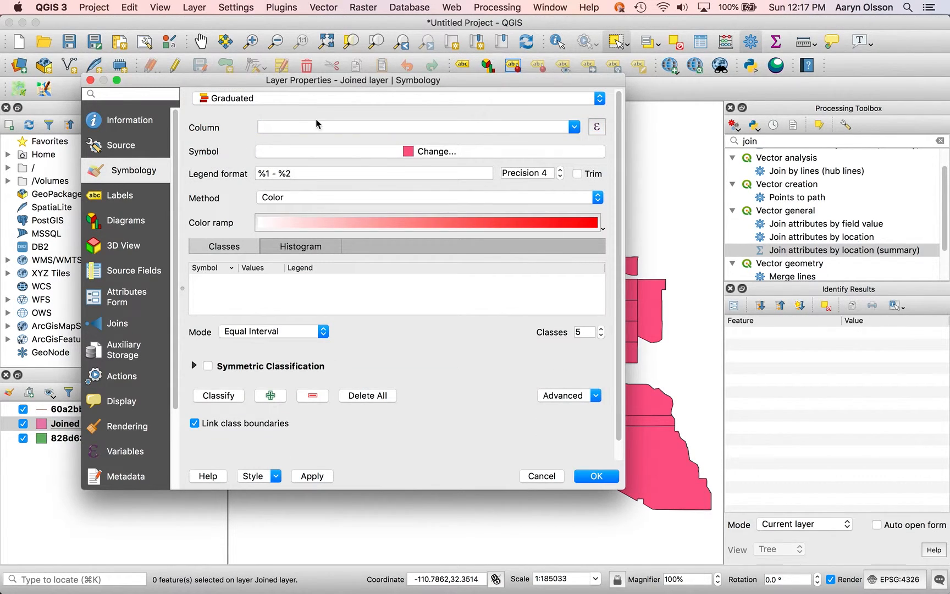
pyautogui.click(579, 132)
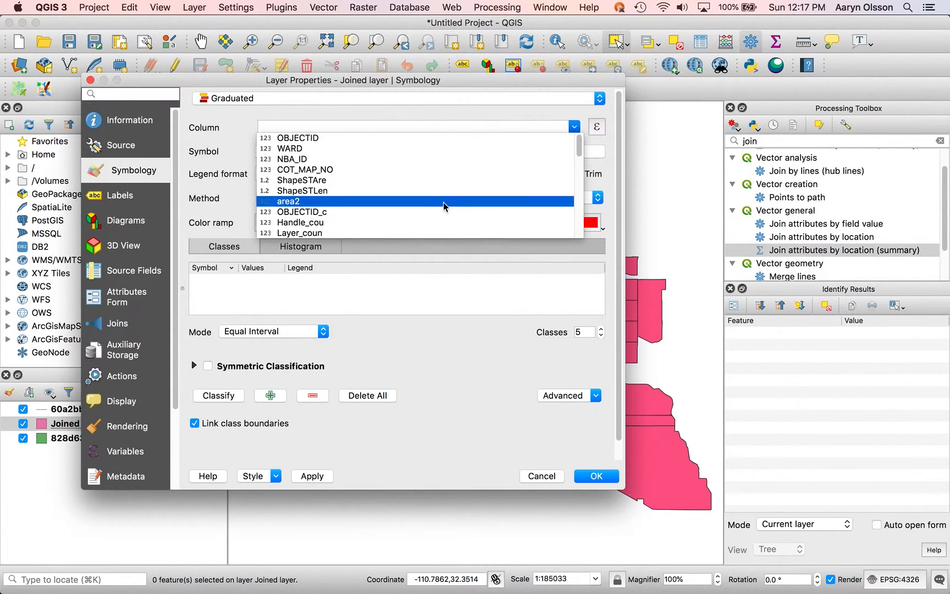
pyautogui.scroll(-5, 429, 211)
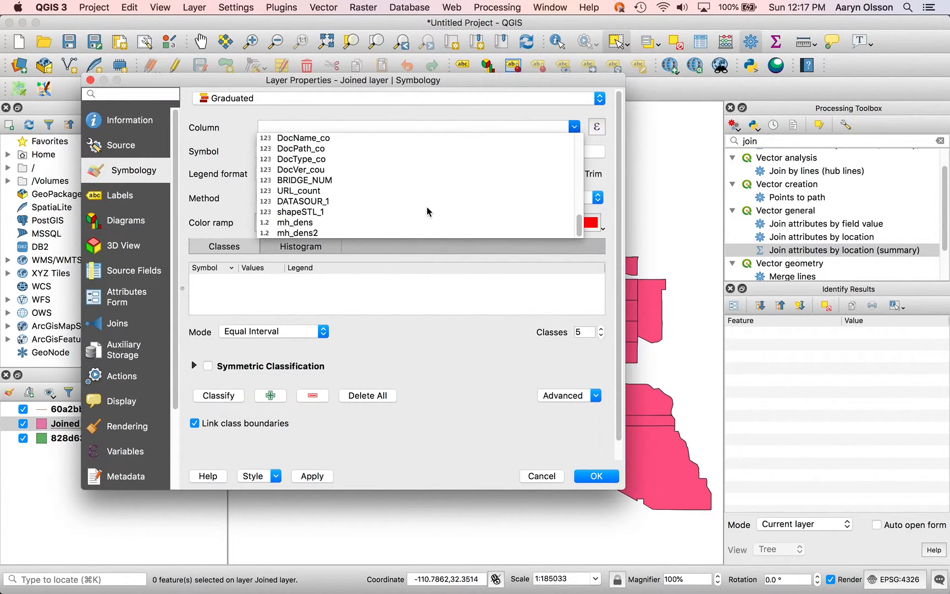
pyautogui.click(365, 233)
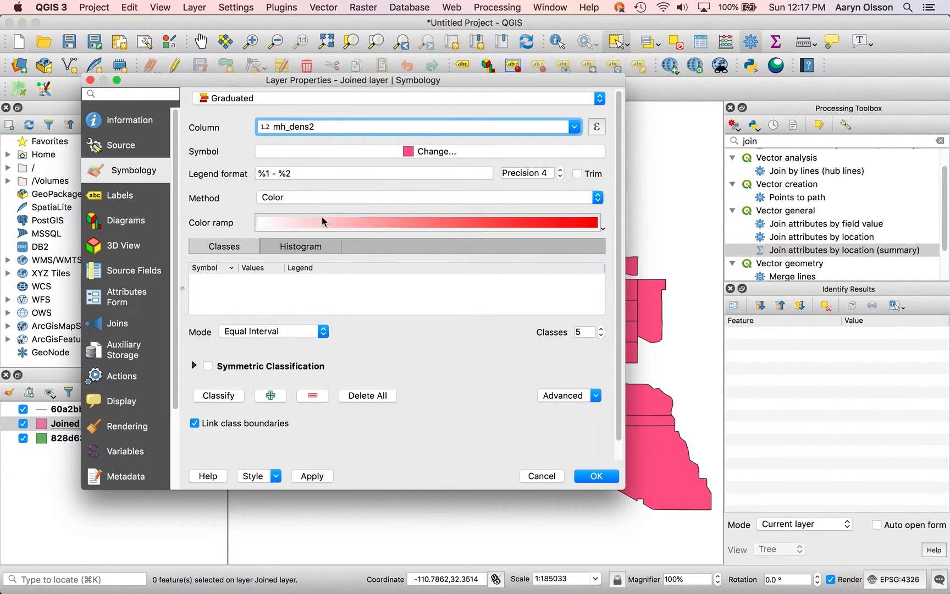
# Change the color ramp to run from blue (#3c11ff) as Color 1 to bright green as Color 2.
pyautogui.click(391, 223)
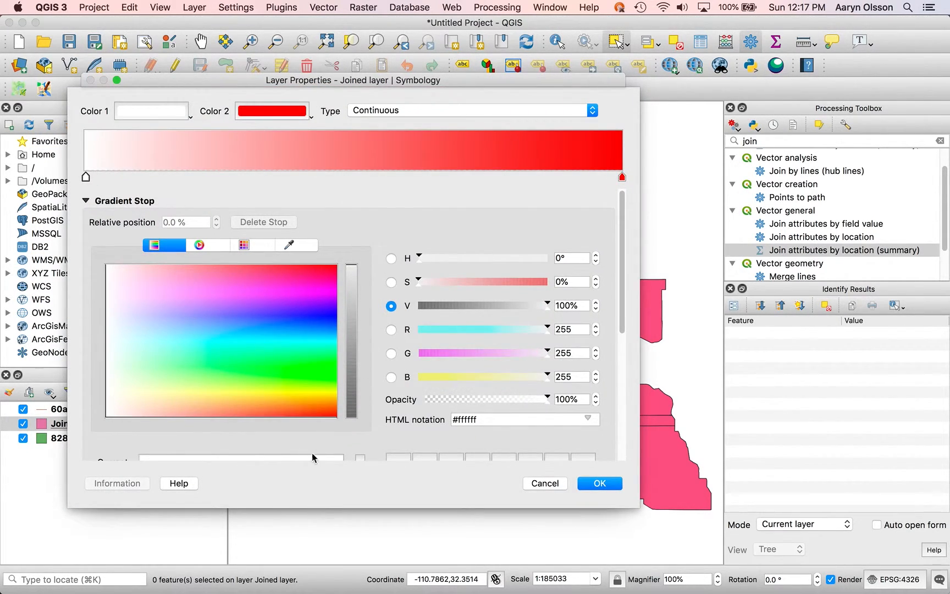
pyautogui.click(311, 117)
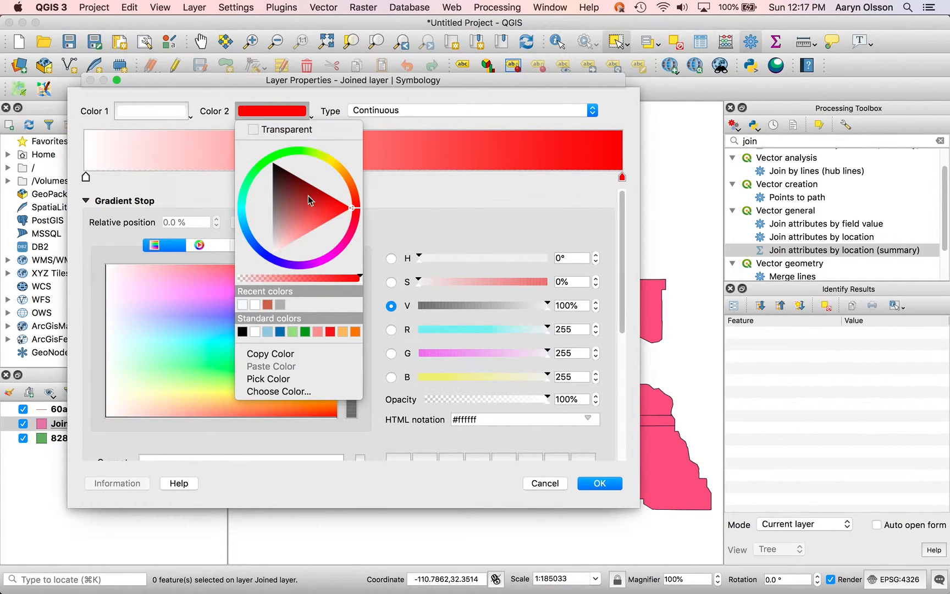
pyautogui.click(275, 160)
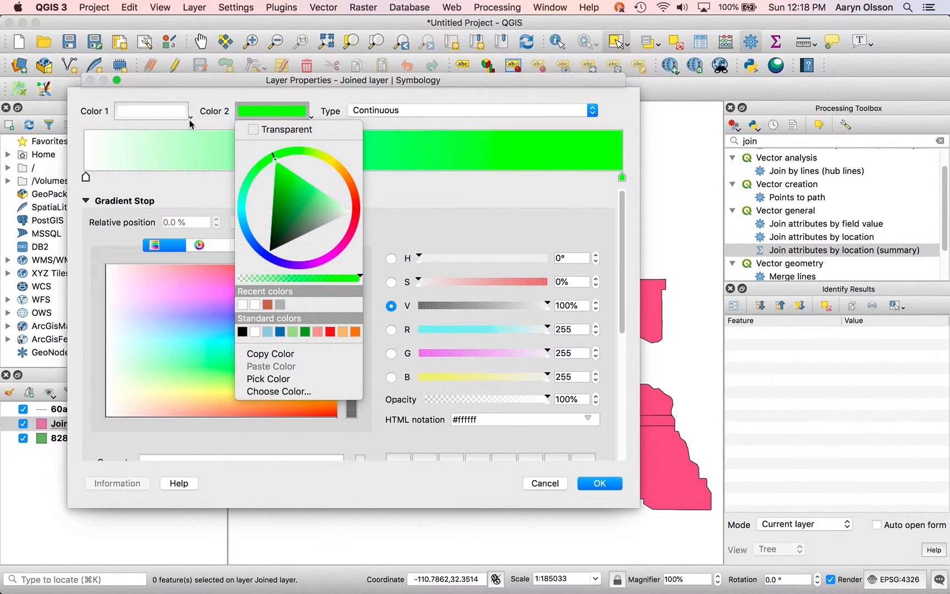
pyautogui.click(170, 112)
pyautogui.click(170, 112)
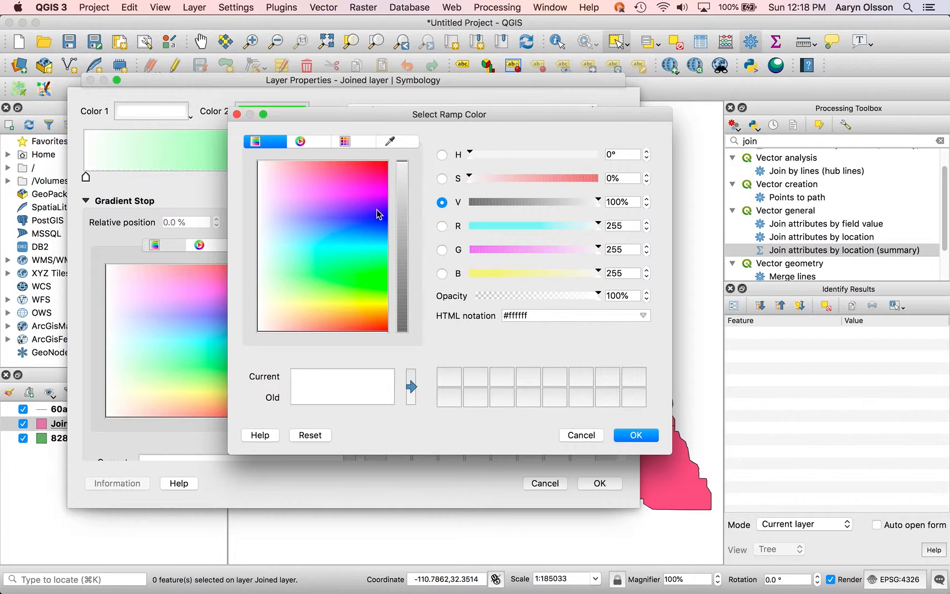
pyautogui.click(378, 214)
pyautogui.click(636, 435)
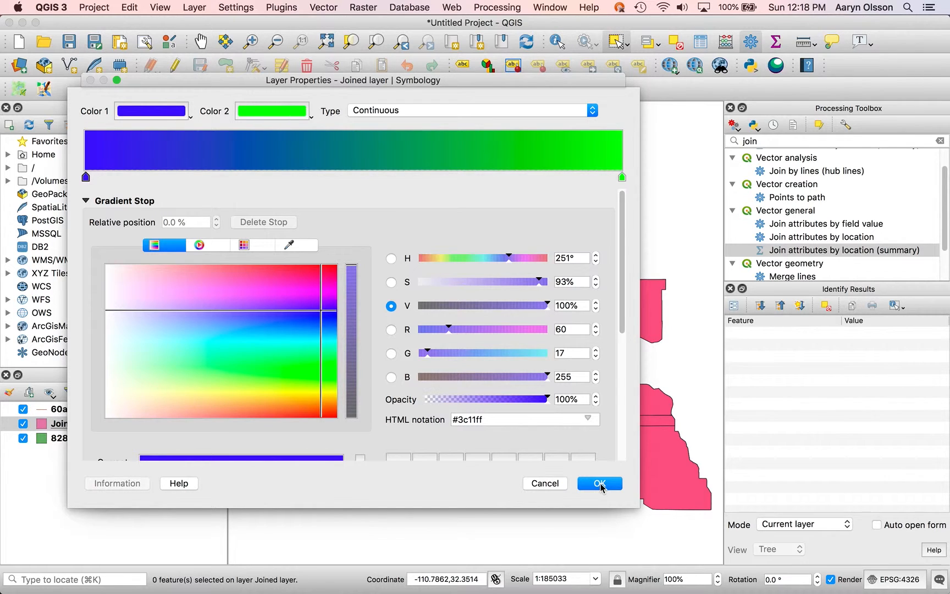
pyautogui.click(600, 483)
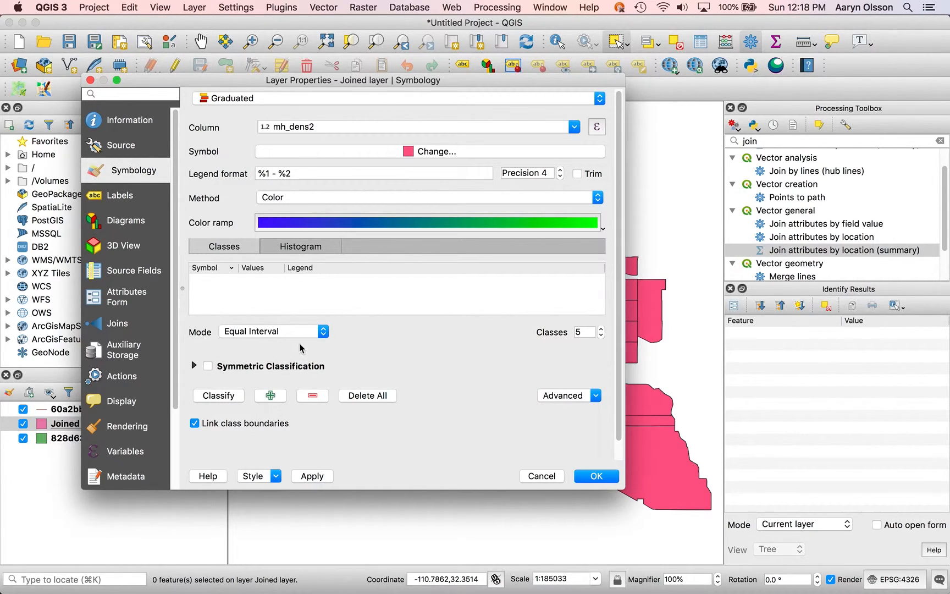
# Classify mh_dens2 into 10 Equal Interval classes and apply the graduated style to the layer.
pyautogui.click(320, 332)
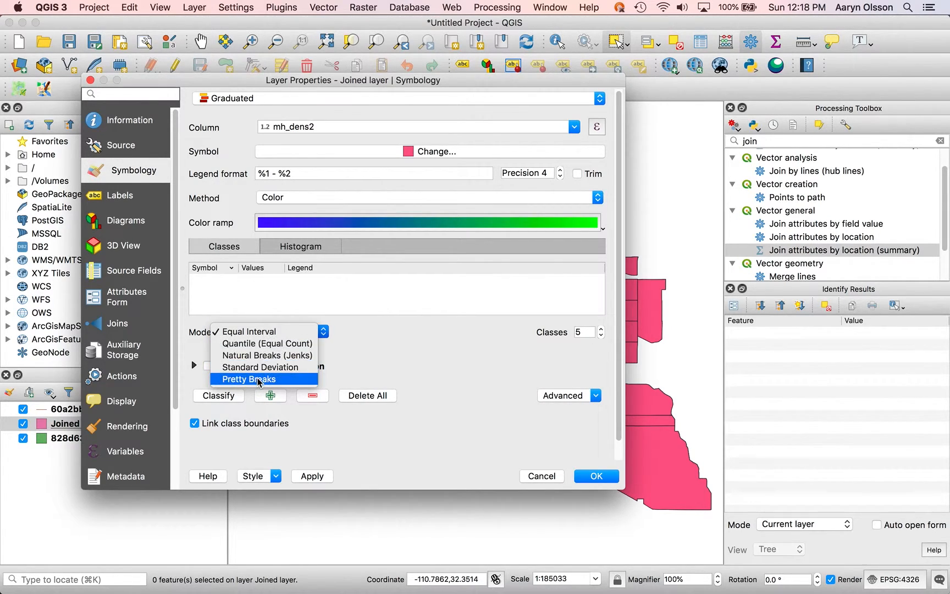
pyautogui.click(273, 332)
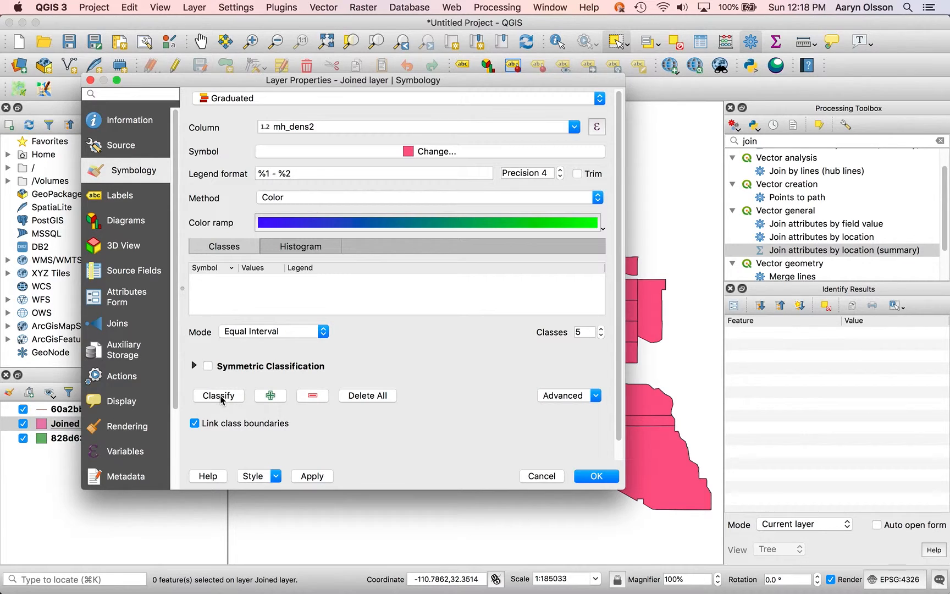
pyautogui.click(602, 332)
pyautogui.click(601, 331)
pyautogui.click(601, 331)
pyautogui.click(601, 331)
pyautogui.click(602, 331)
pyautogui.click(218, 395)
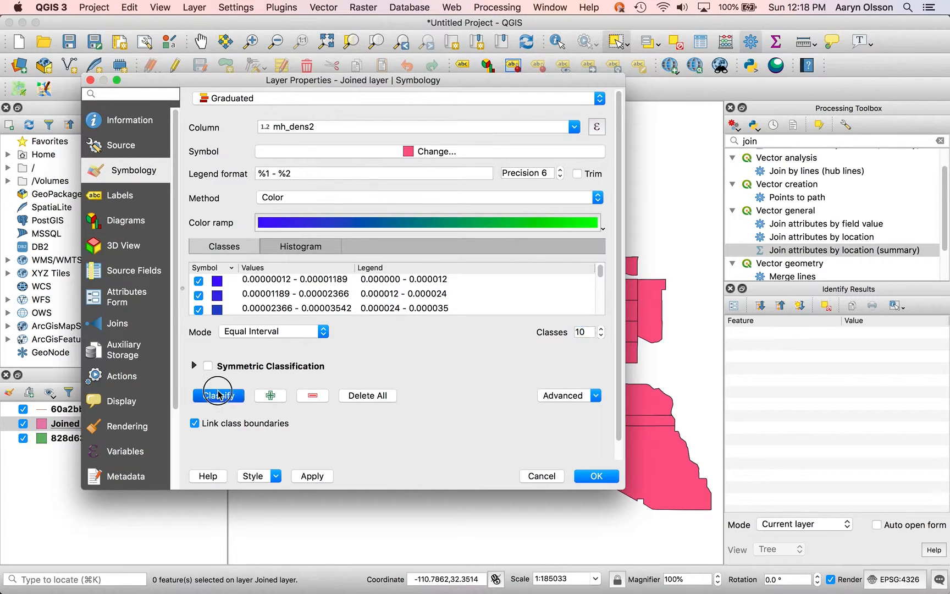
pyautogui.click(594, 476)
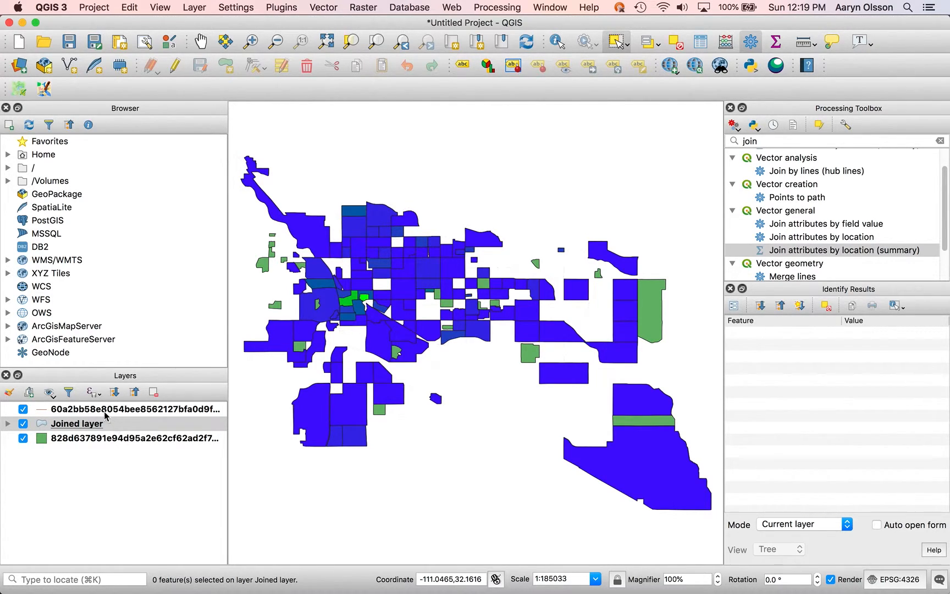
# Set the project CRS to NAD_1983_HARN_UTM_Zone_12N (EPSG:102206) and hide Joined layer on the map.
pyautogui.click(904, 580)
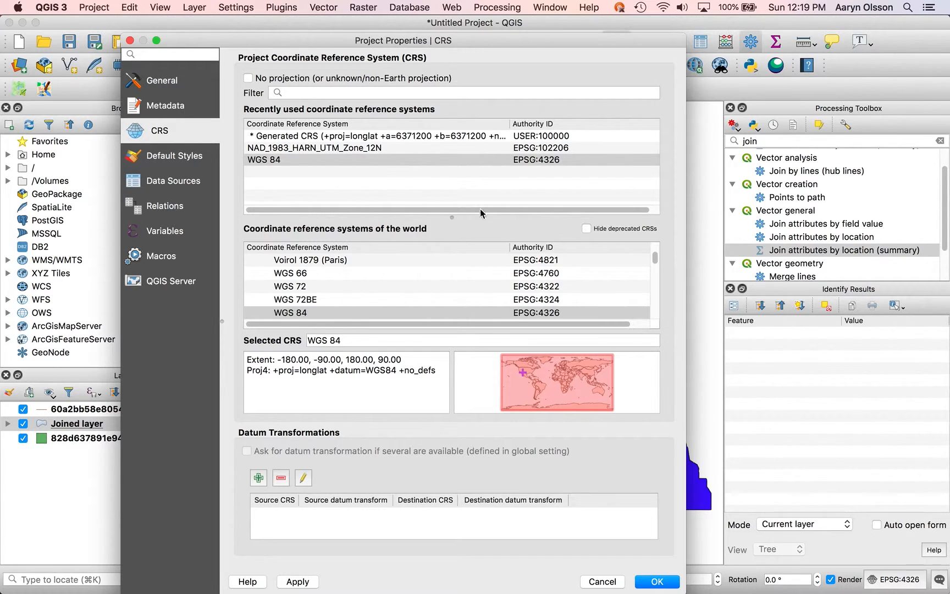
pyautogui.click(297, 148)
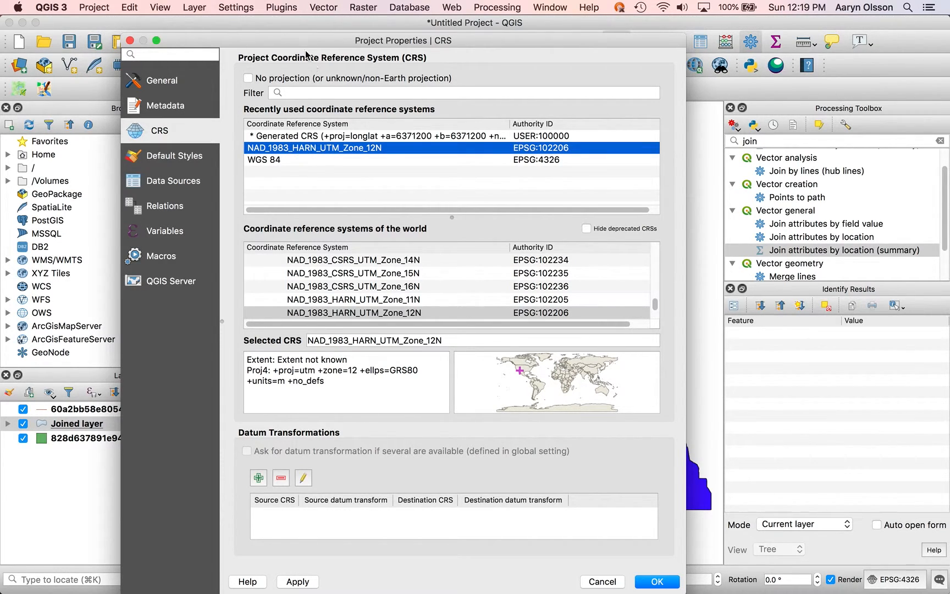
pyautogui.click(658, 581)
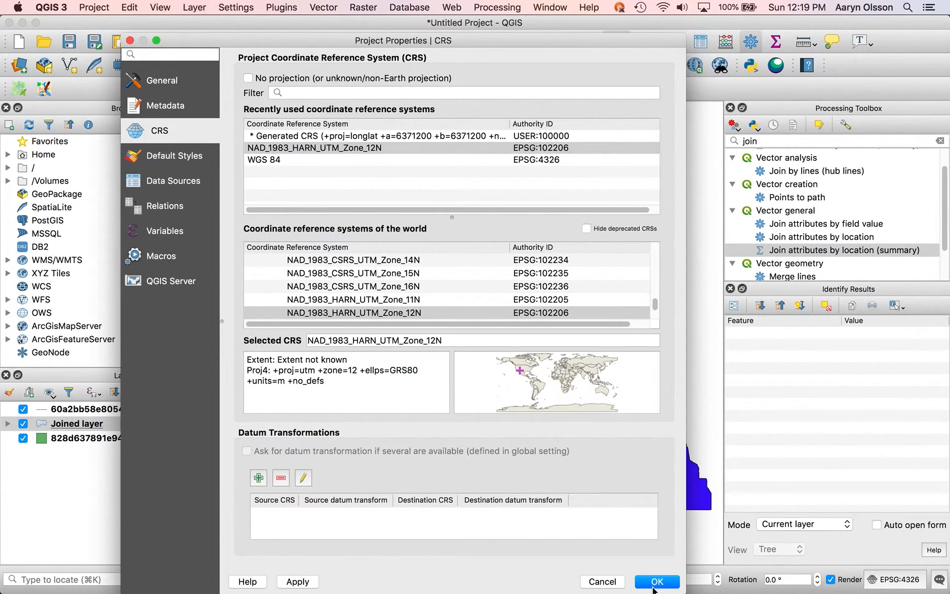
pyautogui.click(653, 585)
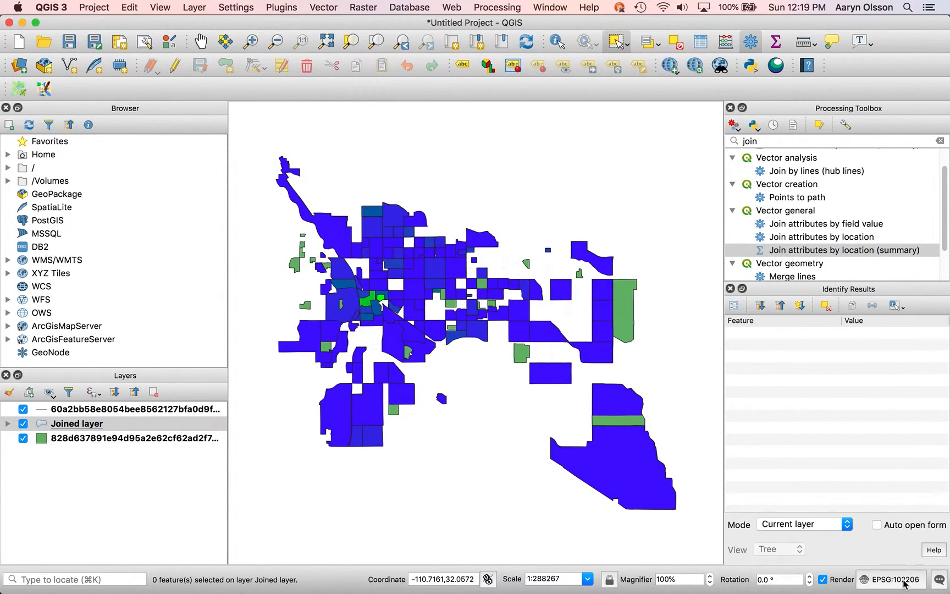
pyautogui.click(79, 438)
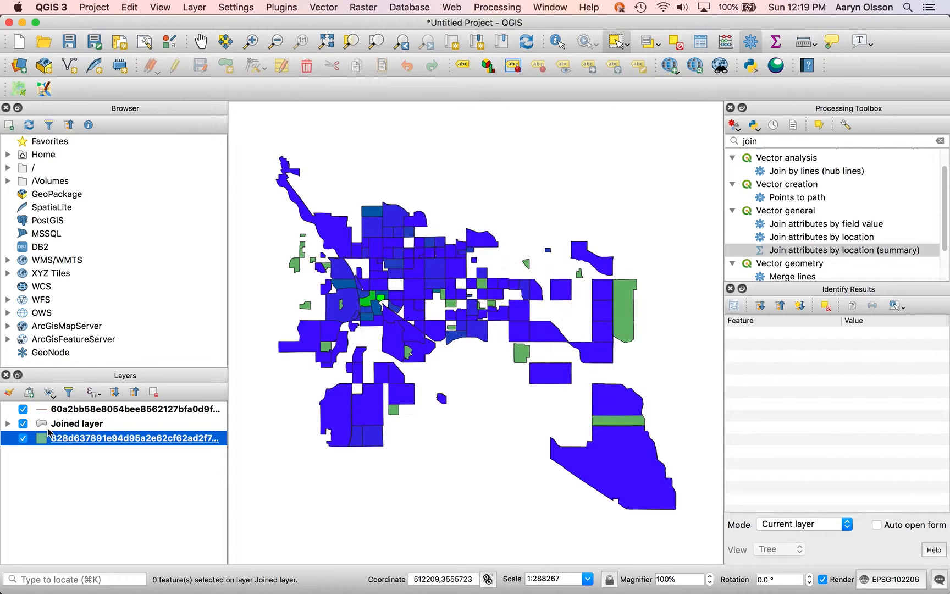
pyautogui.click(22, 424)
pyautogui.rightClick(89, 438)
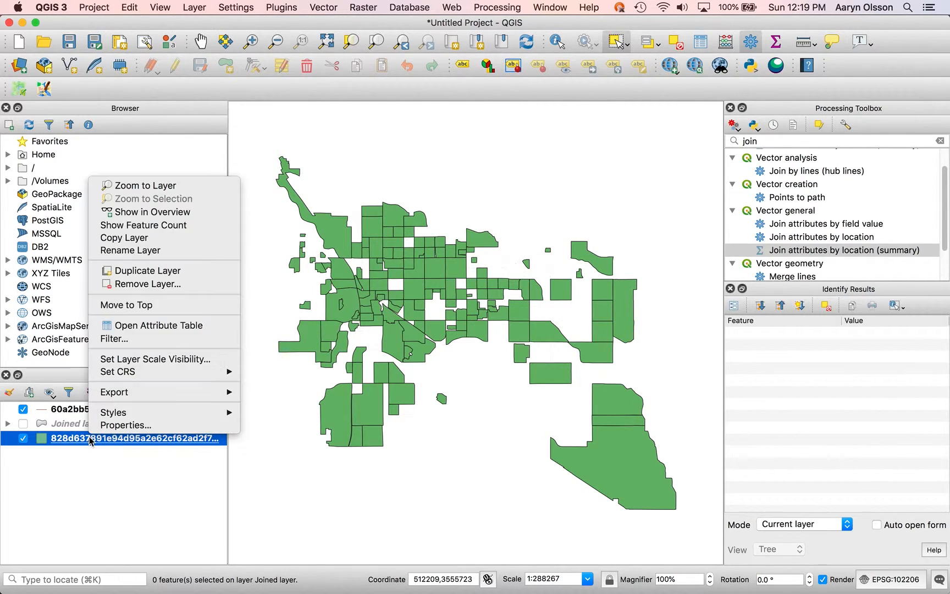
pyautogui.moveTo(141, 392)
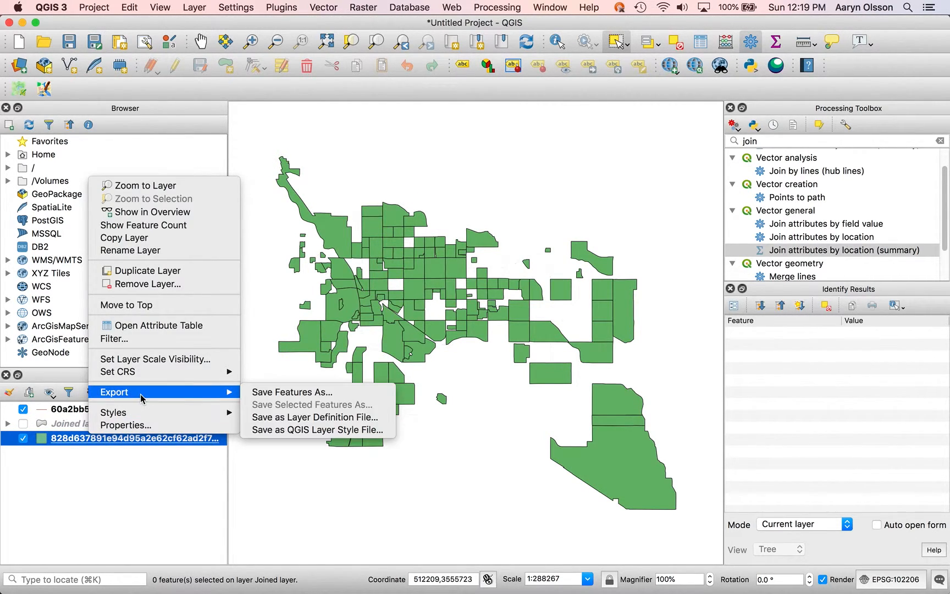
pyautogui.click(293, 391)
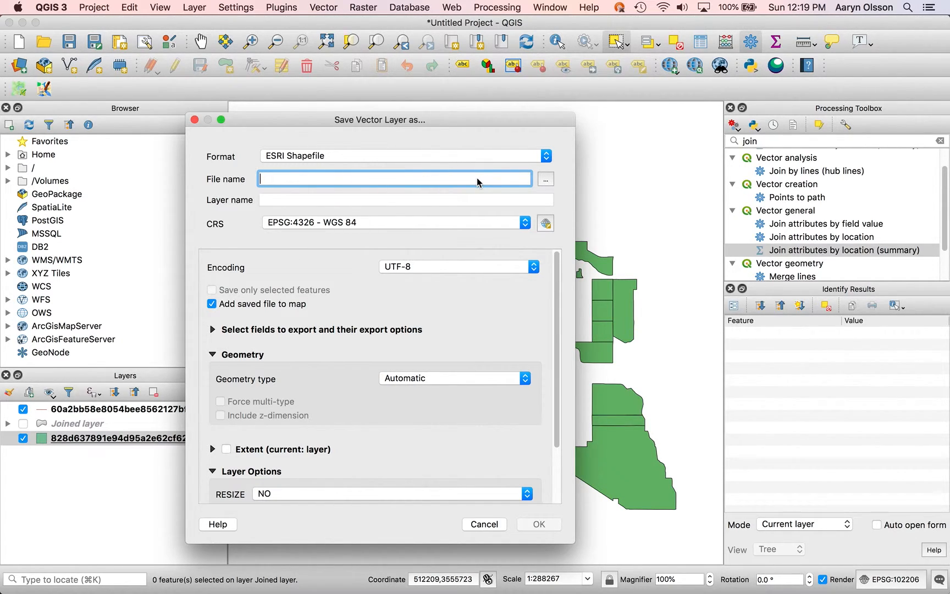
pyautogui.write('nbrhoods_utm')
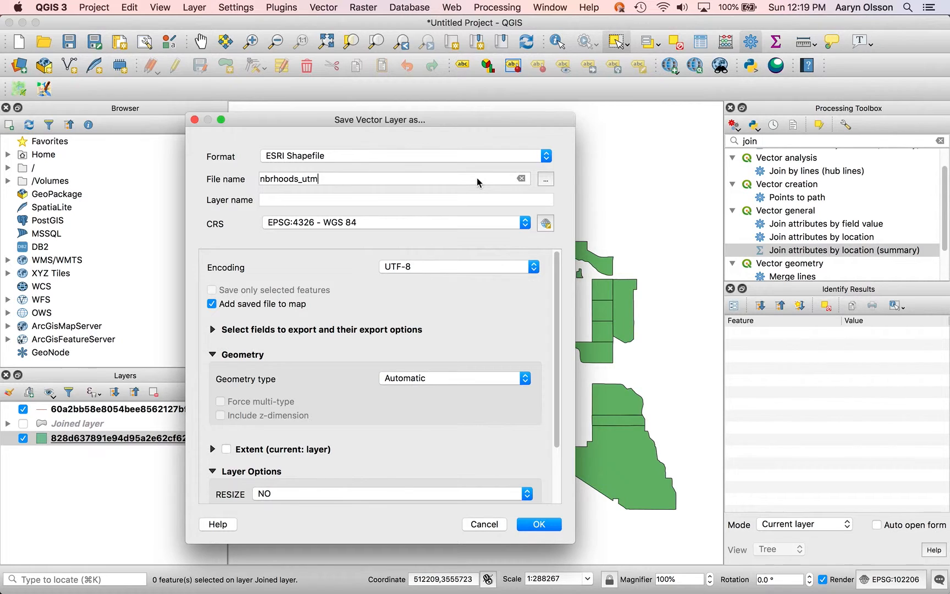
pyautogui.click(385, 224)
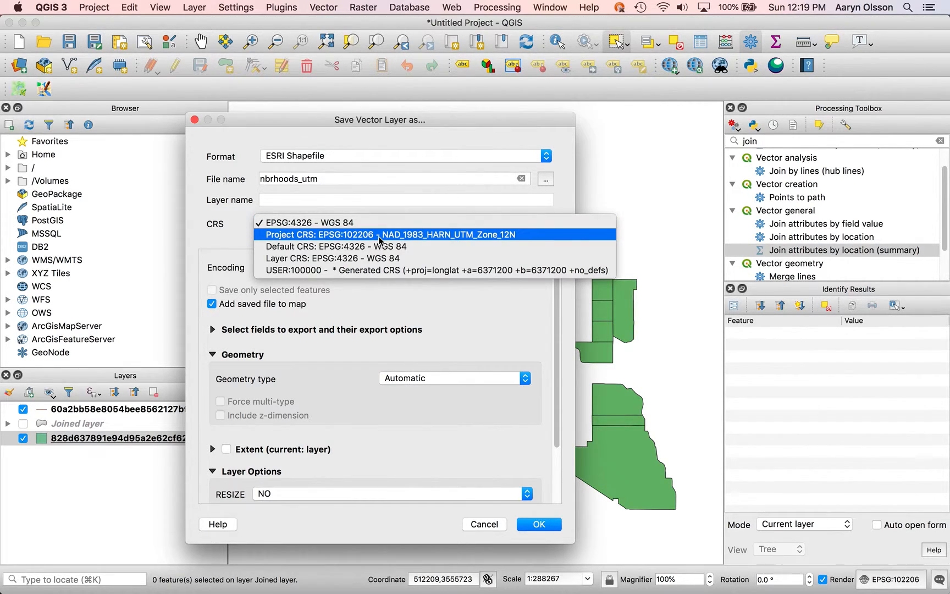
pyautogui.click(373, 241)
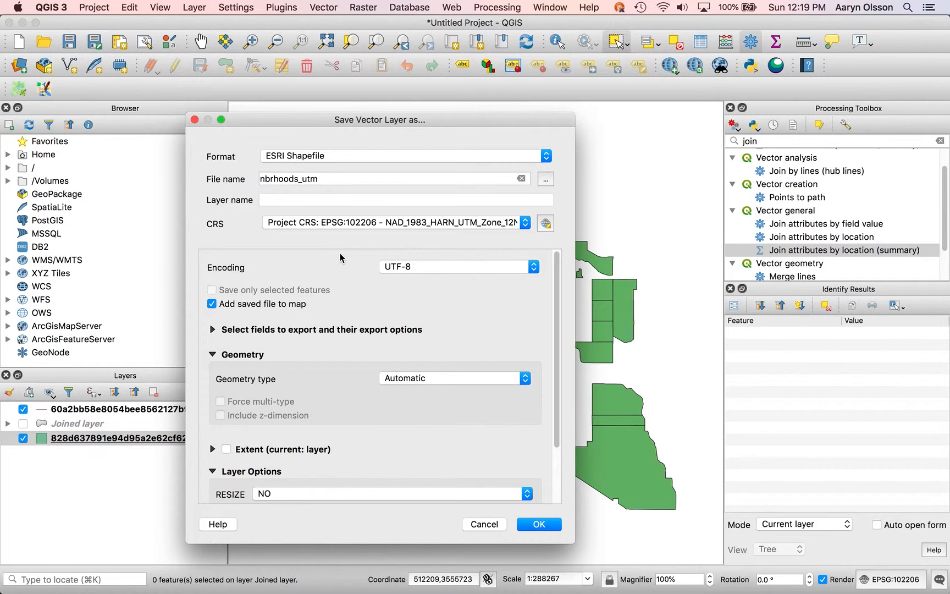
pyautogui.click(546, 180)
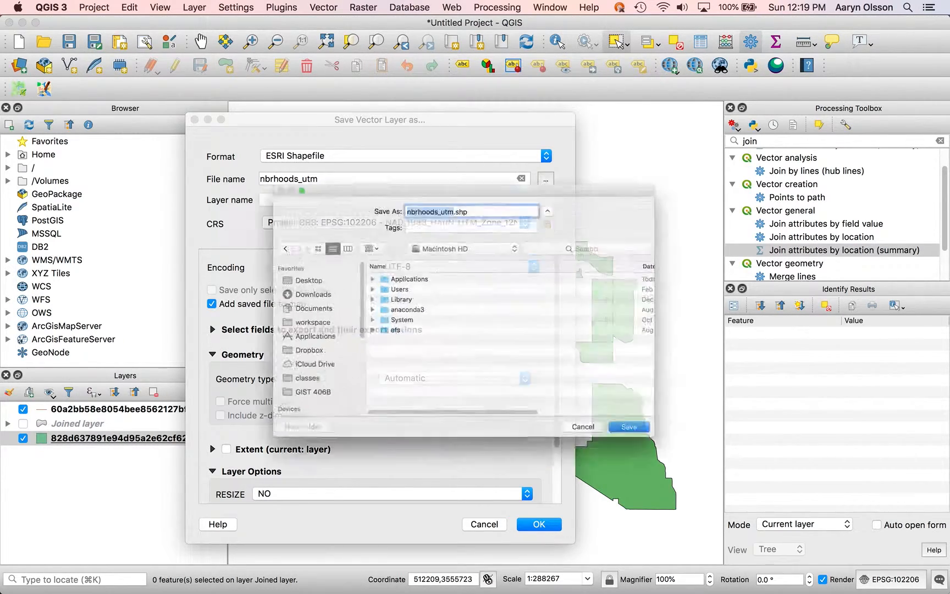
pyautogui.click(277, 308)
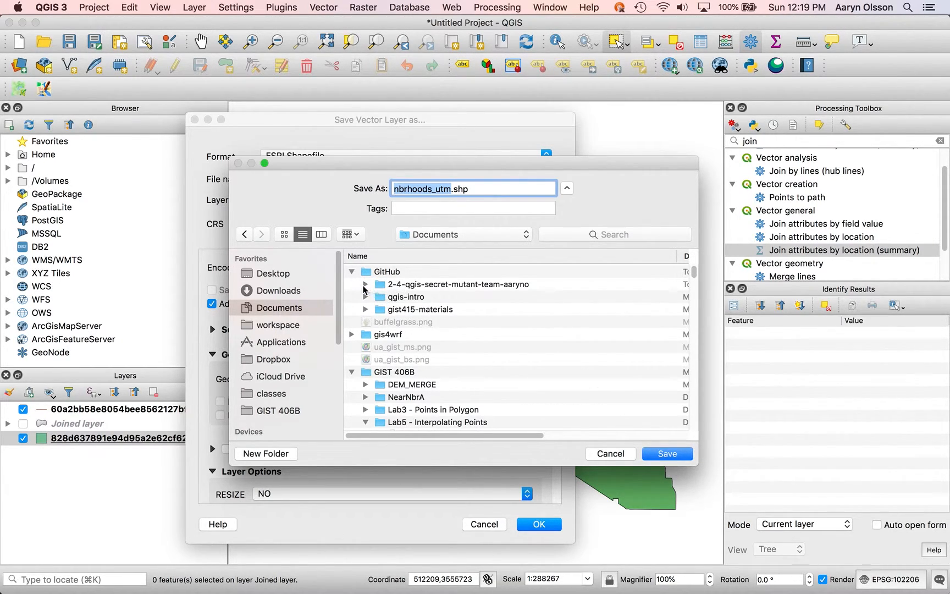
pyautogui.click(365, 285)
pyautogui.click(403, 297)
pyautogui.click(669, 453)
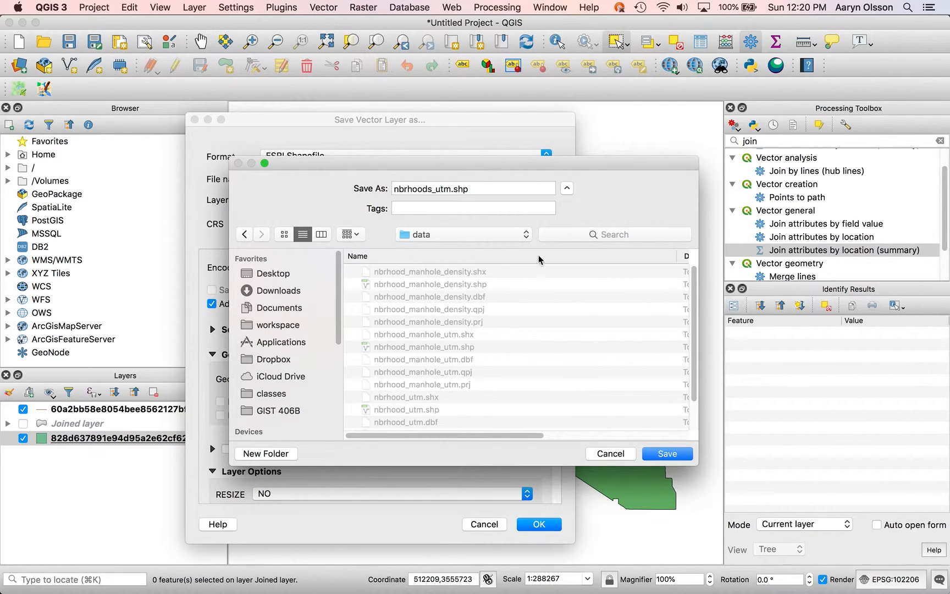
pyautogui.click(667, 454)
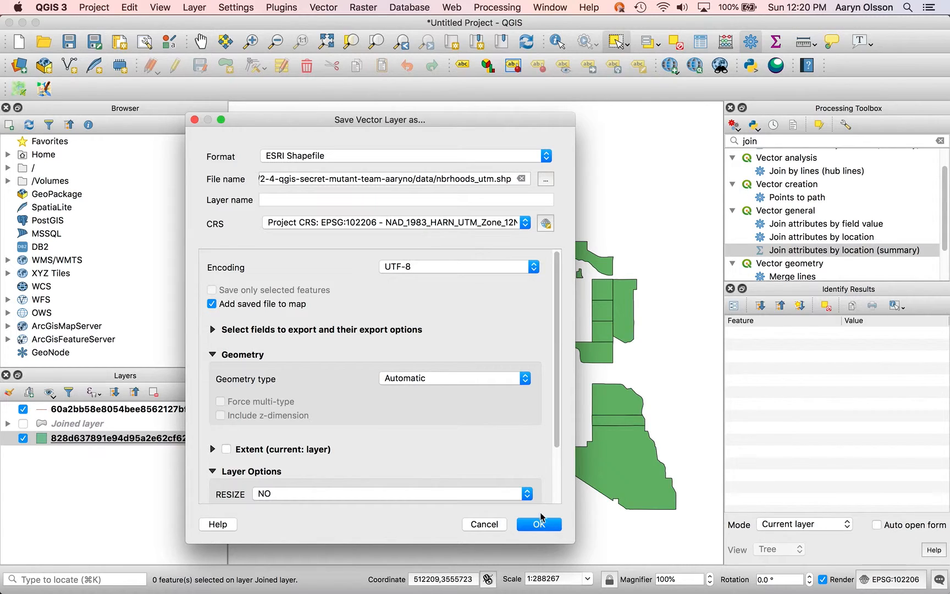
pyautogui.click(484, 524)
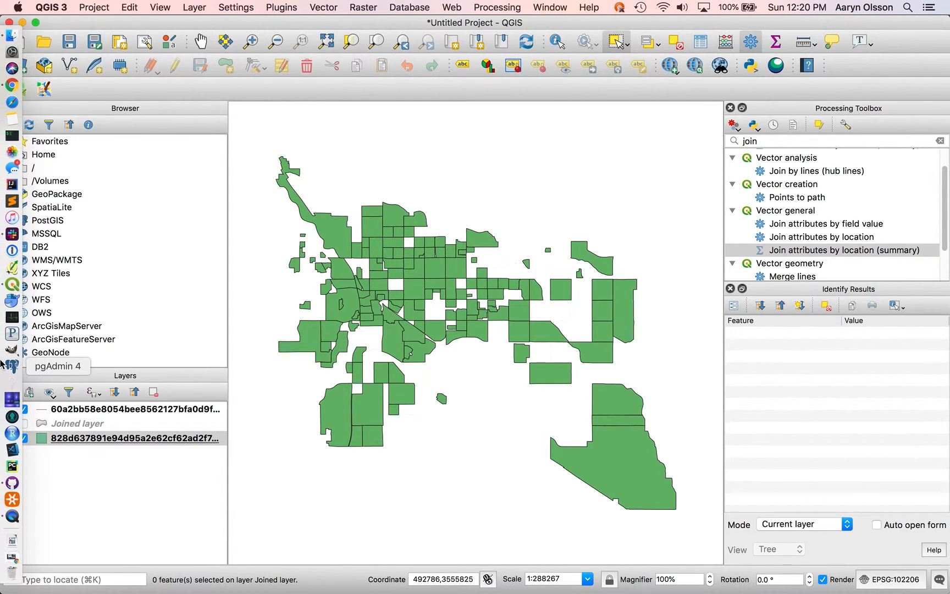
# Hide the neighborhood polygon layer so that only the man hole line layer is drawn, and look closely at individual man holes.
pyautogui.click(23, 438)
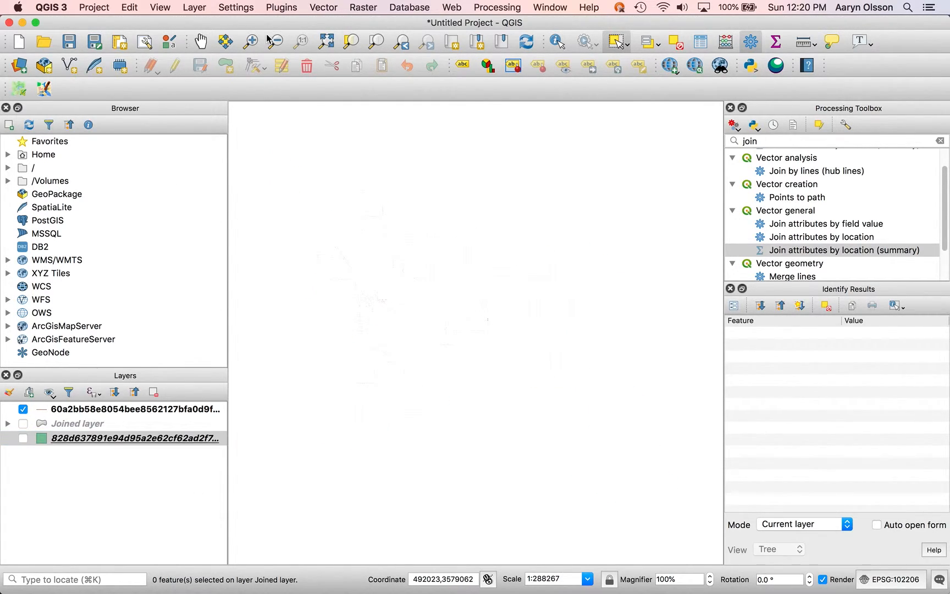
pyautogui.click(250, 41)
pyautogui.moveTo(375, 200); pyautogui.dragTo(392, 227)
pyautogui.moveTo(445, 164); pyautogui.dragTo(518, 261)
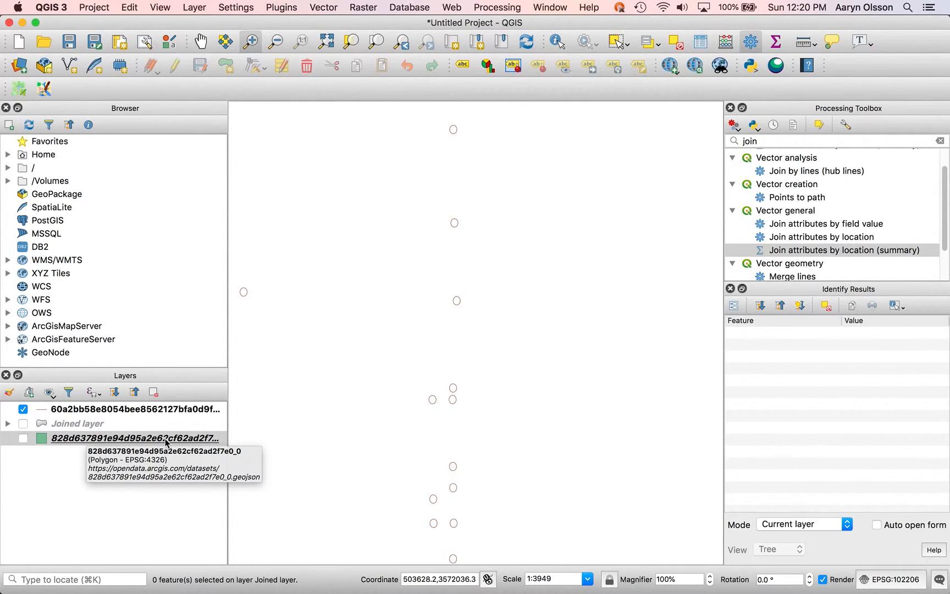
# Run Polygonize on the man hole line layer with a temporary output layer, and hide the original line layer.
pyautogui.click(83, 412)
pyautogui.moveTo(776, 141); pyautogui.dragTo(720, 143)
pyautogui.write('polygon')
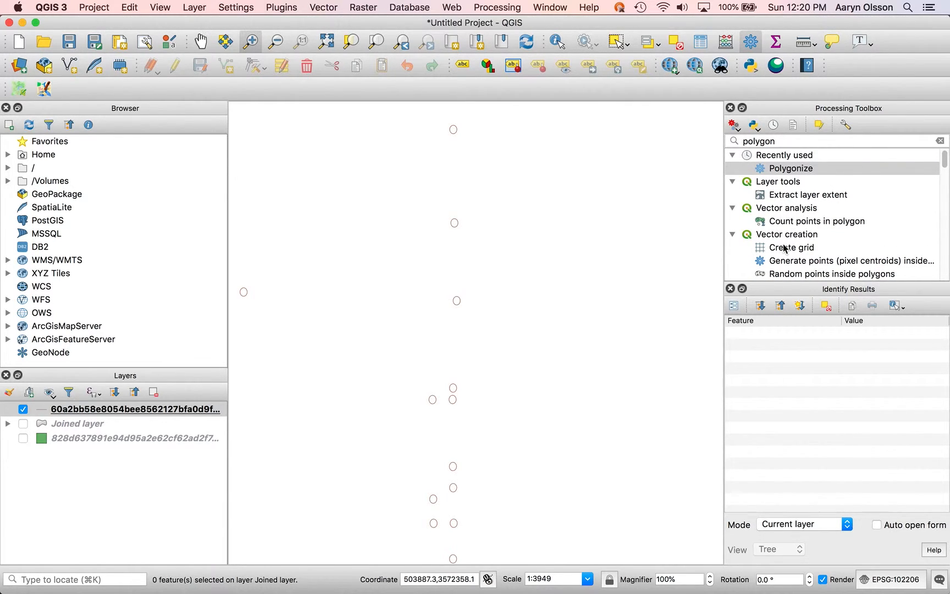
pyautogui.scroll(-3, 784, 248)
pyautogui.scroll(-3, 786, 242)
pyautogui.scroll(2, 792, 233)
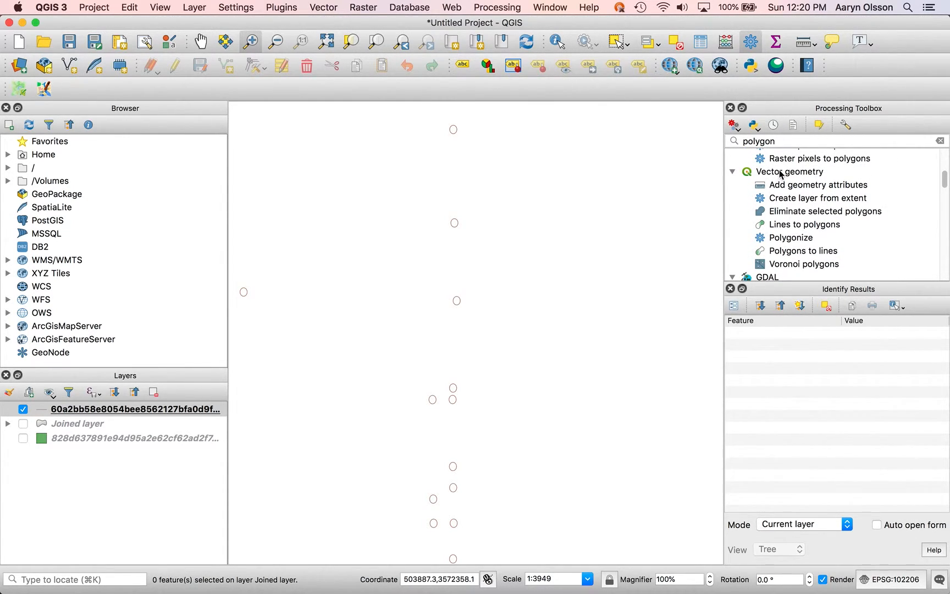
pyautogui.click(784, 239)
pyautogui.doubleClick(784, 238)
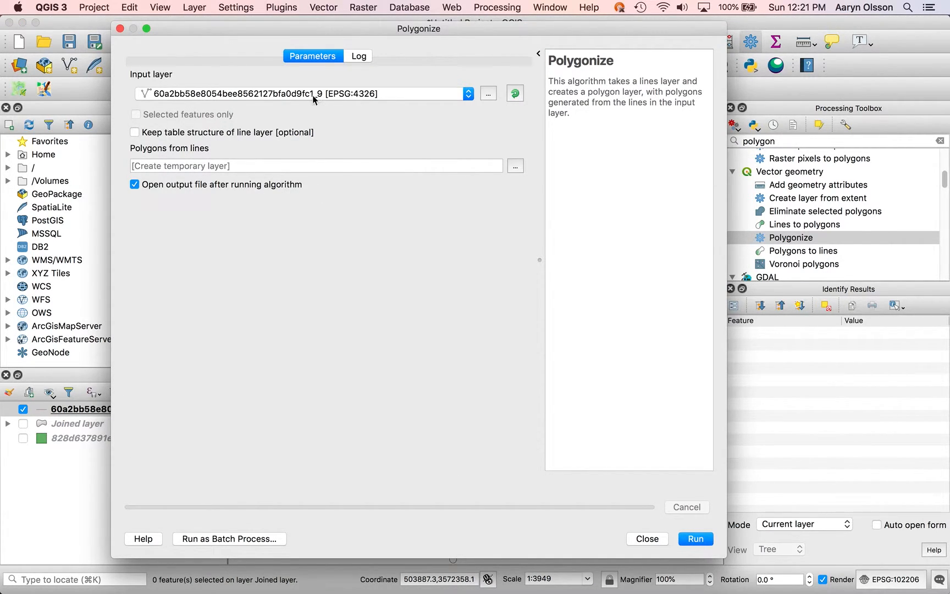
pyautogui.click(152, 161)
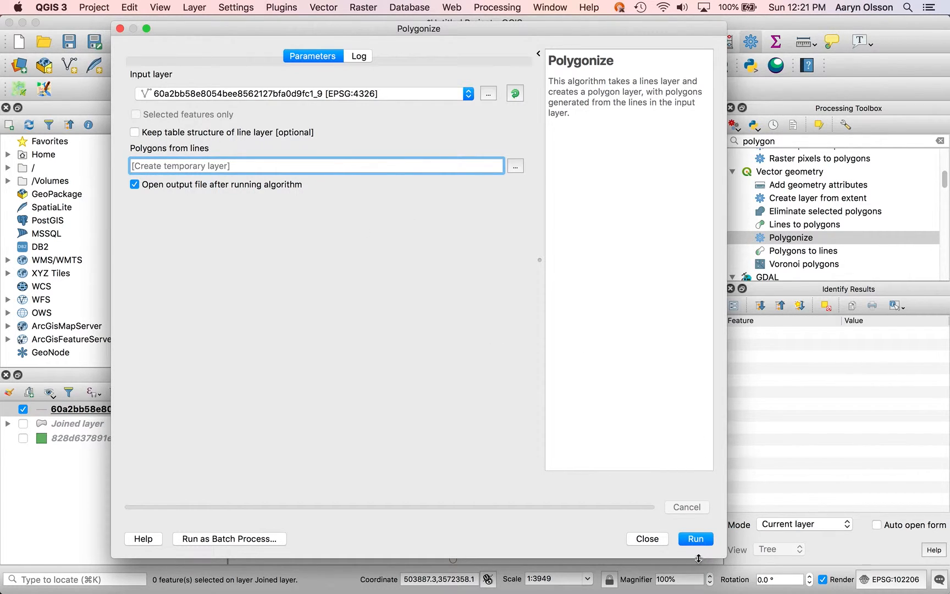
pyautogui.click(696, 539)
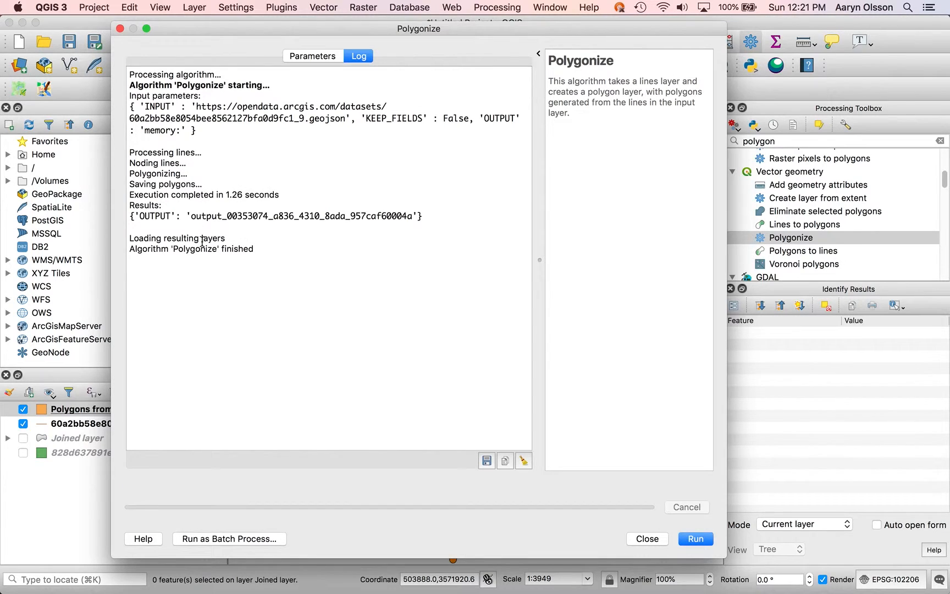
pyautogui.click(647, 539)
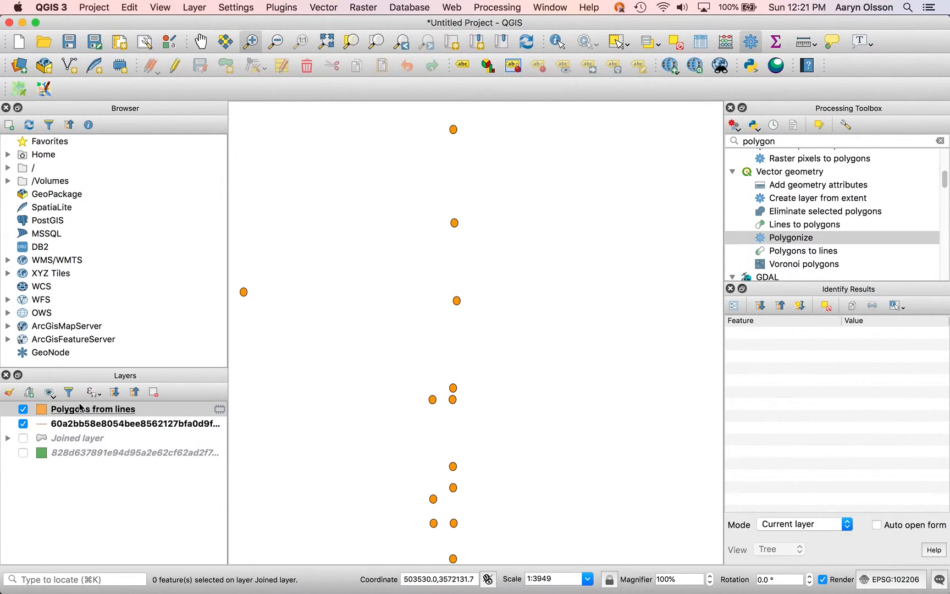
pyautogui.click(24, 425)
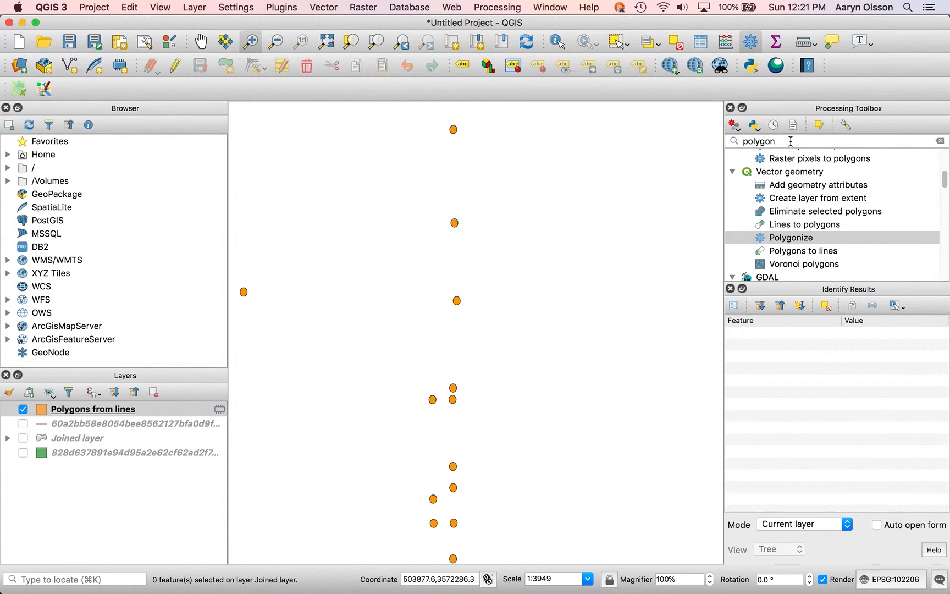
# Run Centroids on the Polygons from lines layer with a temporary output layer, and hide the polygon layer.
pyautogui.moveTo(791, 142); pyautogui.dragTo(721, 141)
pyautogui.write('cen')
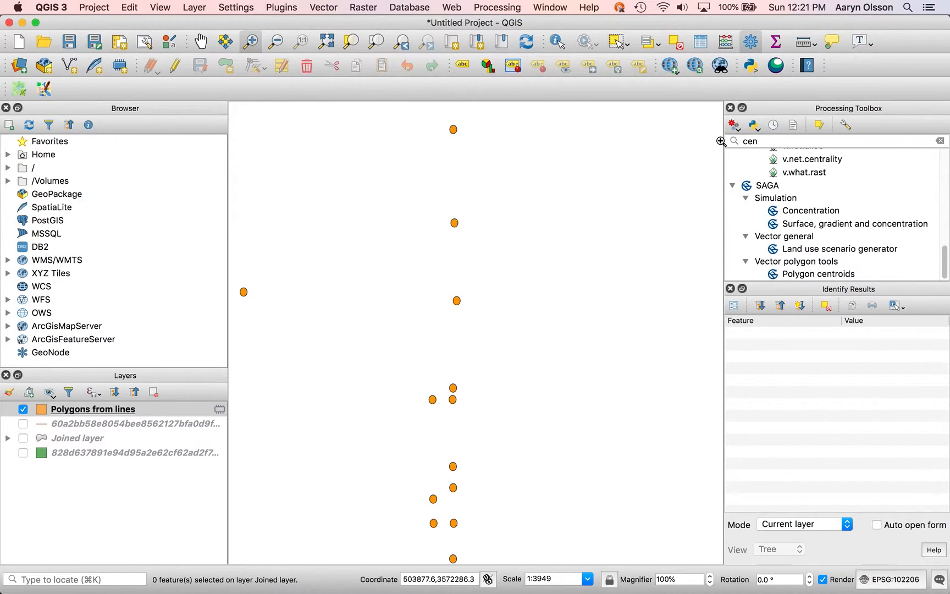
pyautogui.write('t')
pyautogui.write('roi')
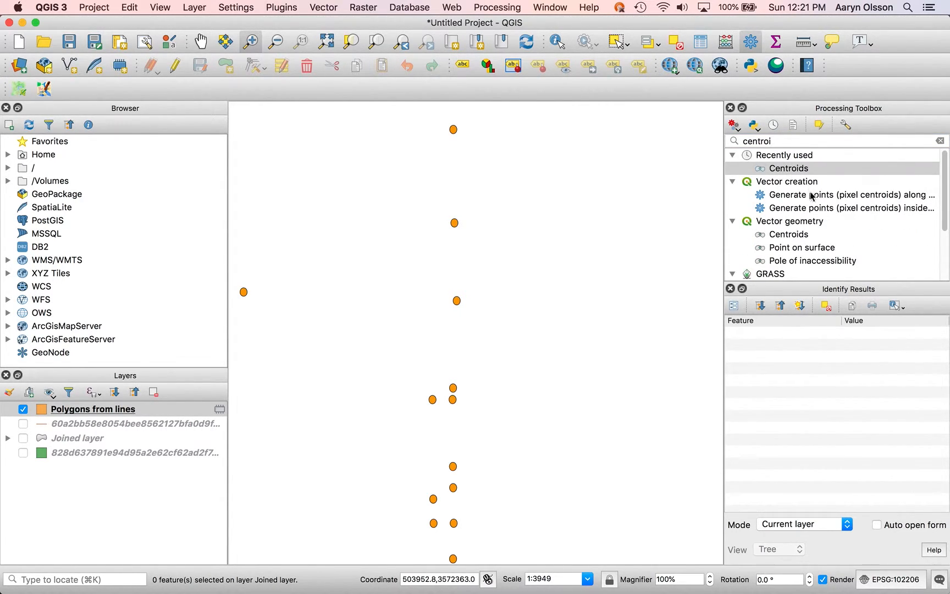
pyautogui.doubleClick(788, 234)
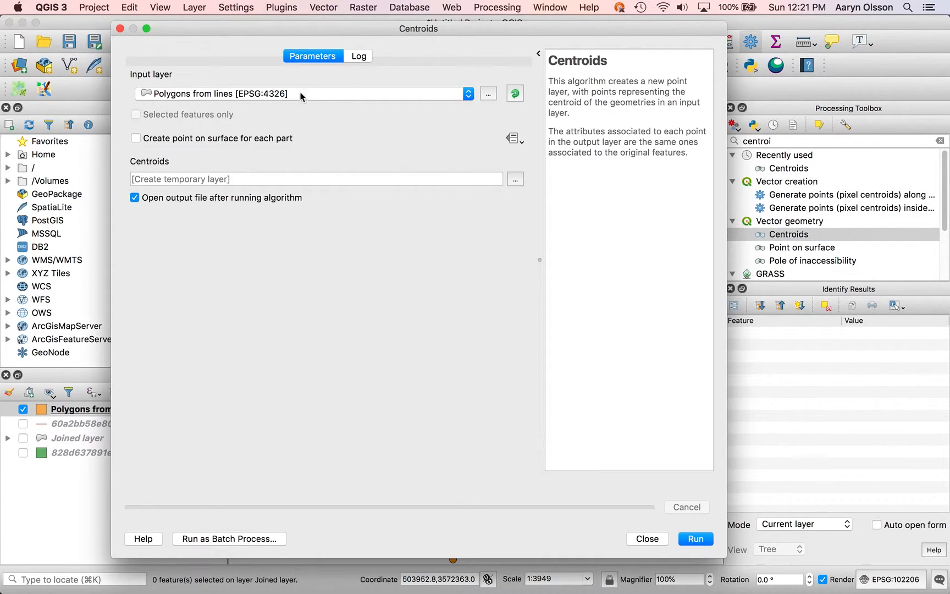
pyautogui.click(243, 94)
pyautogui.click(244, 95)
pyautogui.click(234, 178)
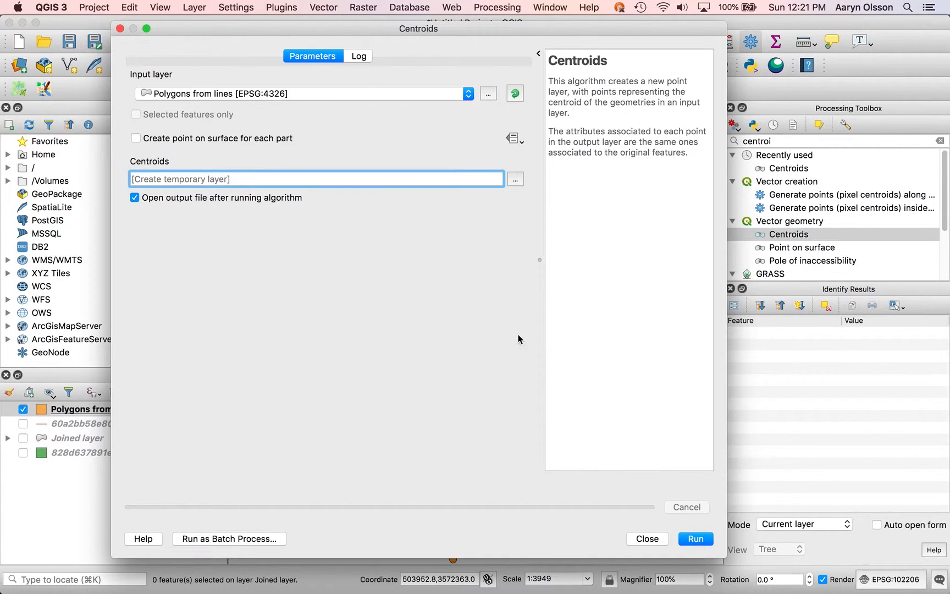
pyautogui.click(698, 542)
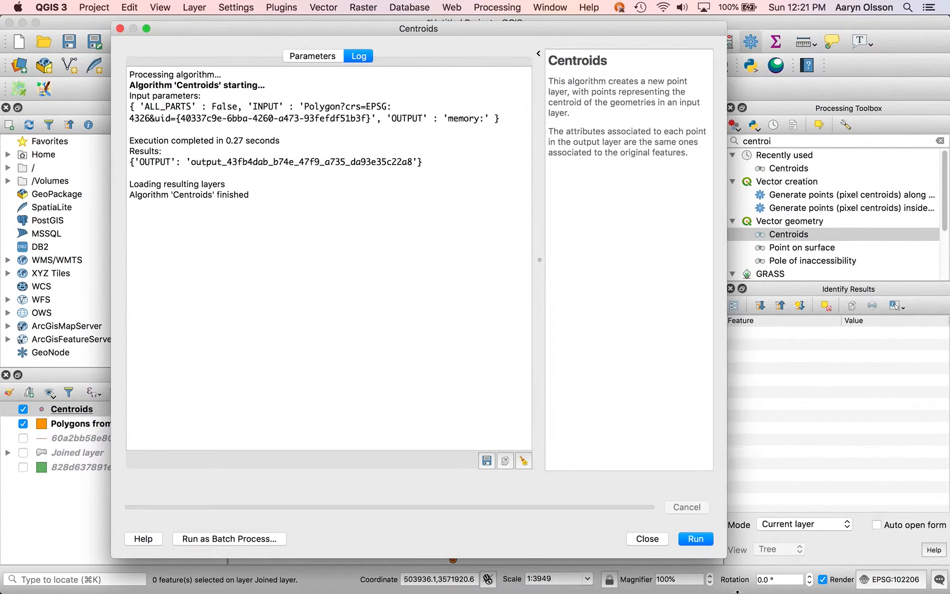
pyautogui.click(657, 539)
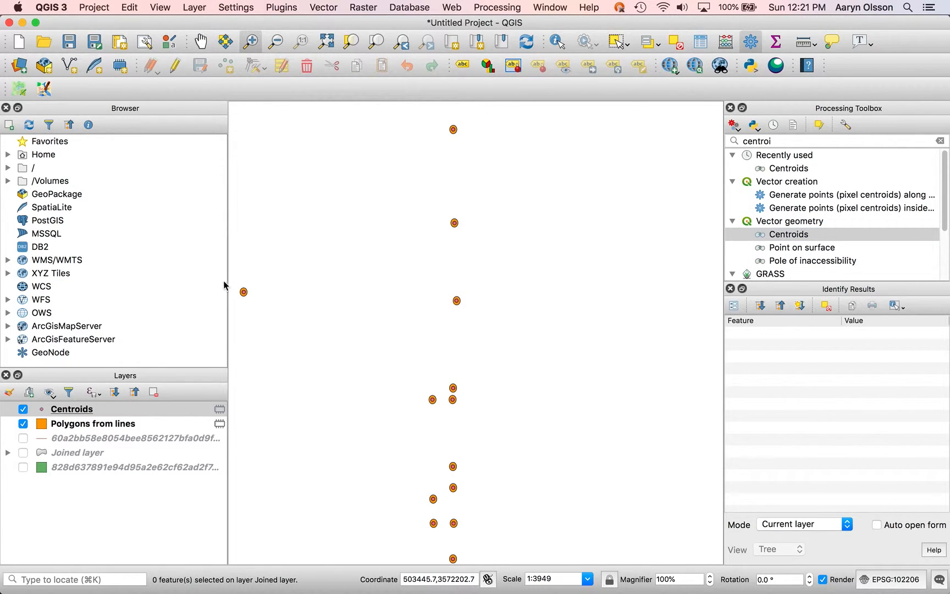
pyautogui.click(22, 423)
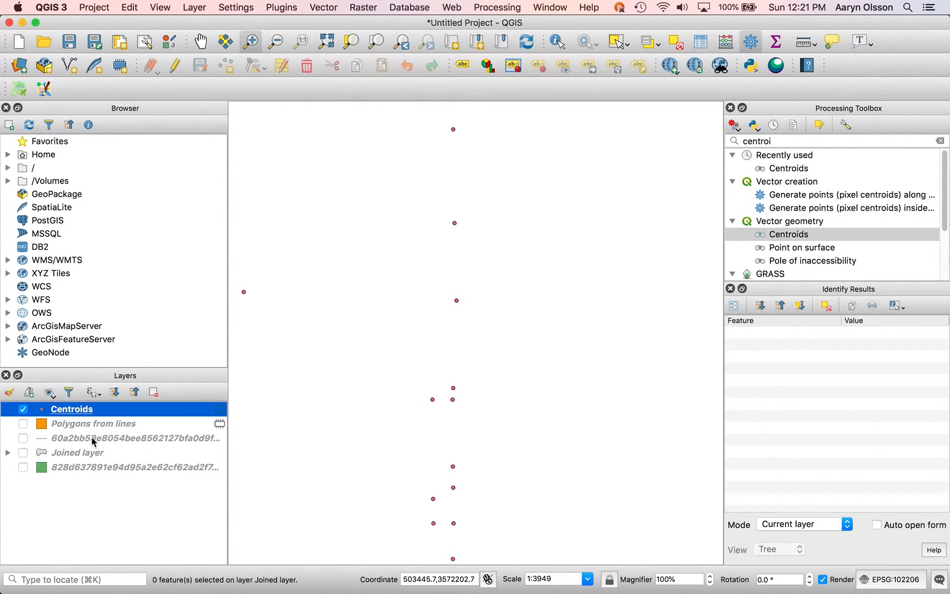
# Run Join attributes by location (summary) from Centroids onto neighborhood layer 828d637891e94d95a2e62cf62ad2f7e0_0, using intersects, all summaries and a temporary output.
pyautogui.doubleClick(769, 140)
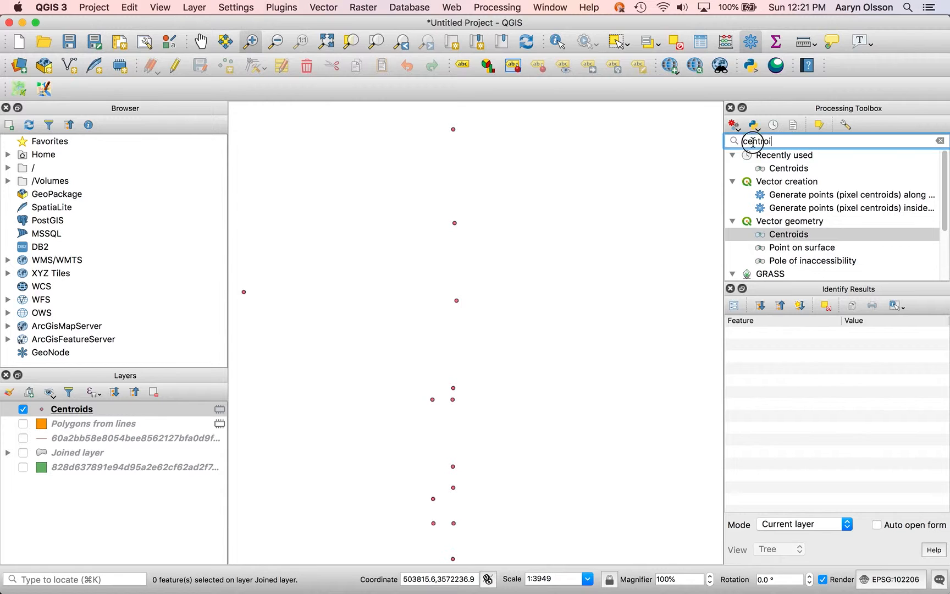
pyautogui.write('join')
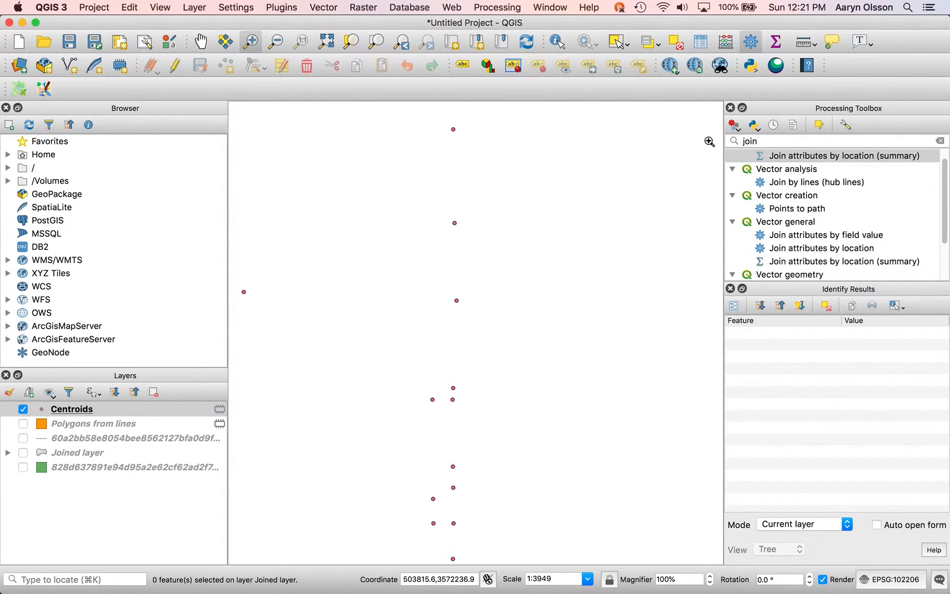
pyautogui.doubleClick(813, 156)
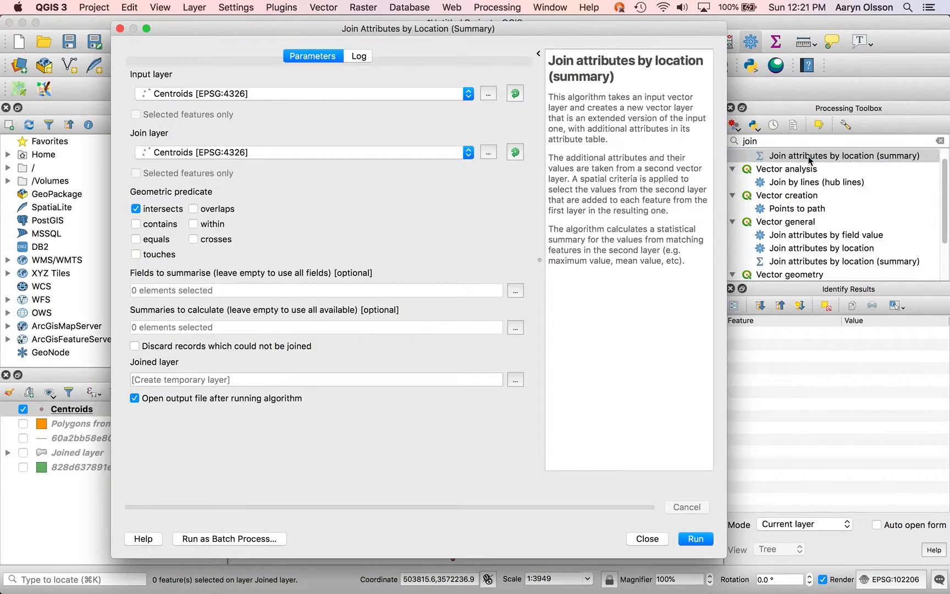
pyautogui.click(296, 101)
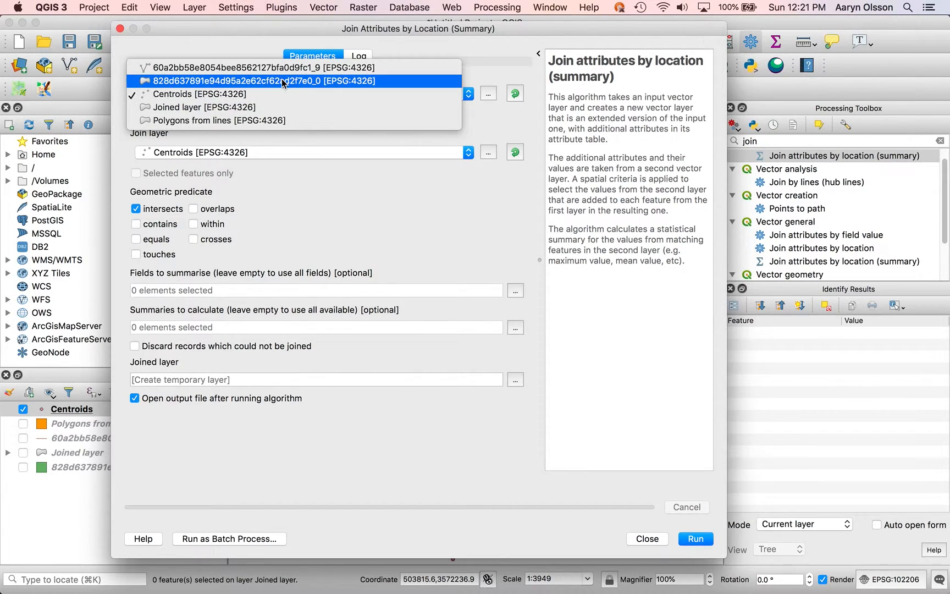
pyautogui.click(240, 106)
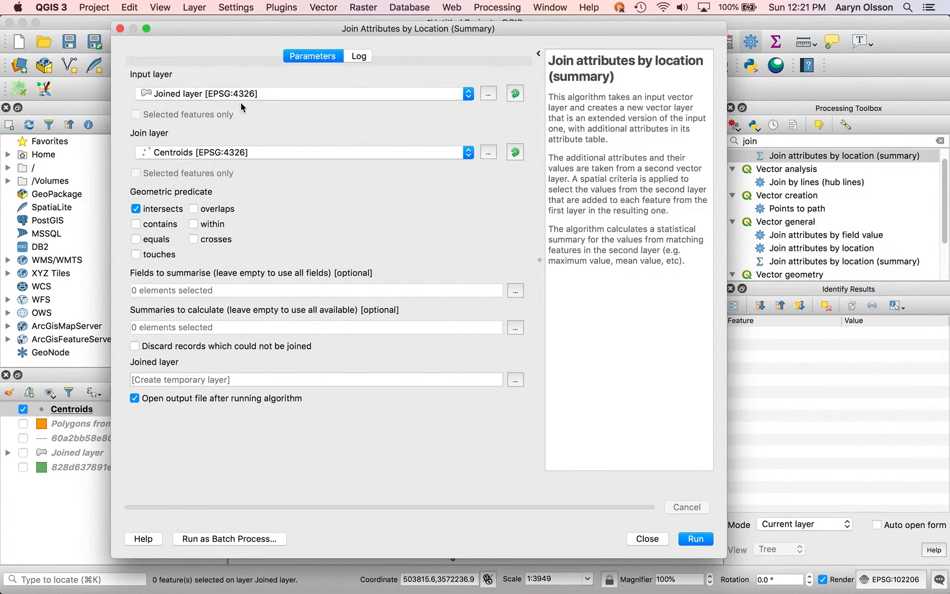
pyautogui.click(241, 95)
pyautogui.click(239, 68)
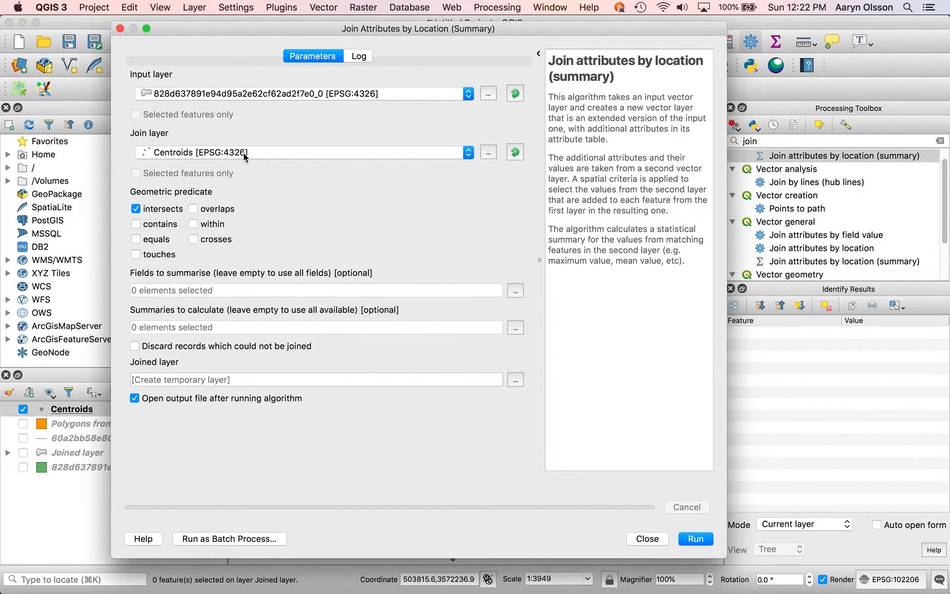
pyautogui.click(689, 541)
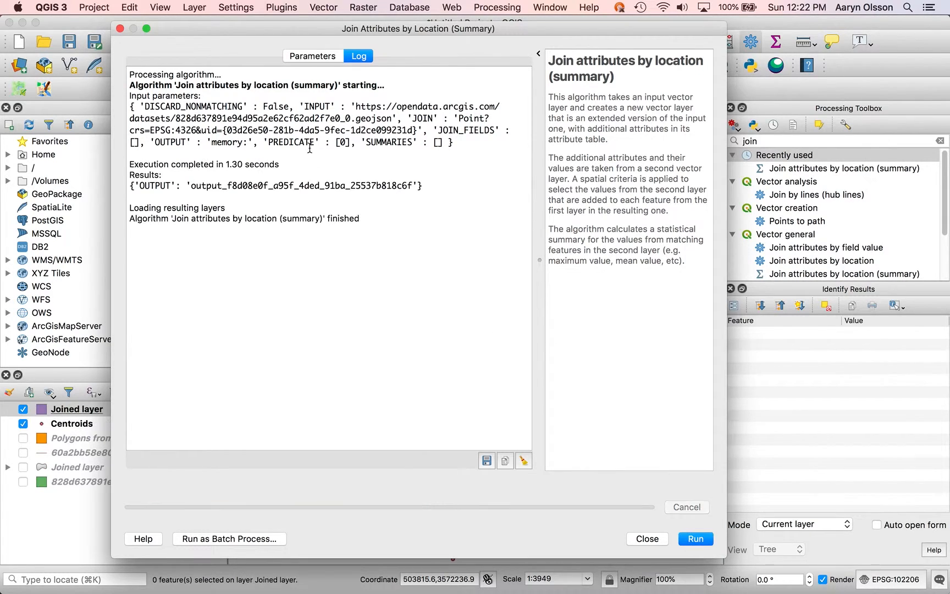
pyautogui.click(646, 539)
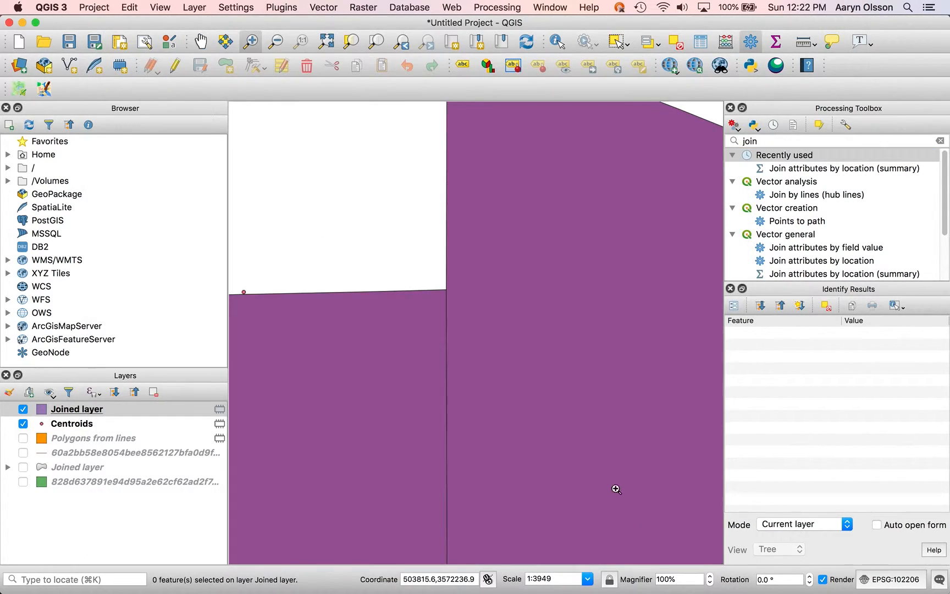
# Check the fields at the far end of the new Joined layer's attribute table, and close the table.
pyautogui.rightClick(74, 412)
pyautogui.click(135, 277)
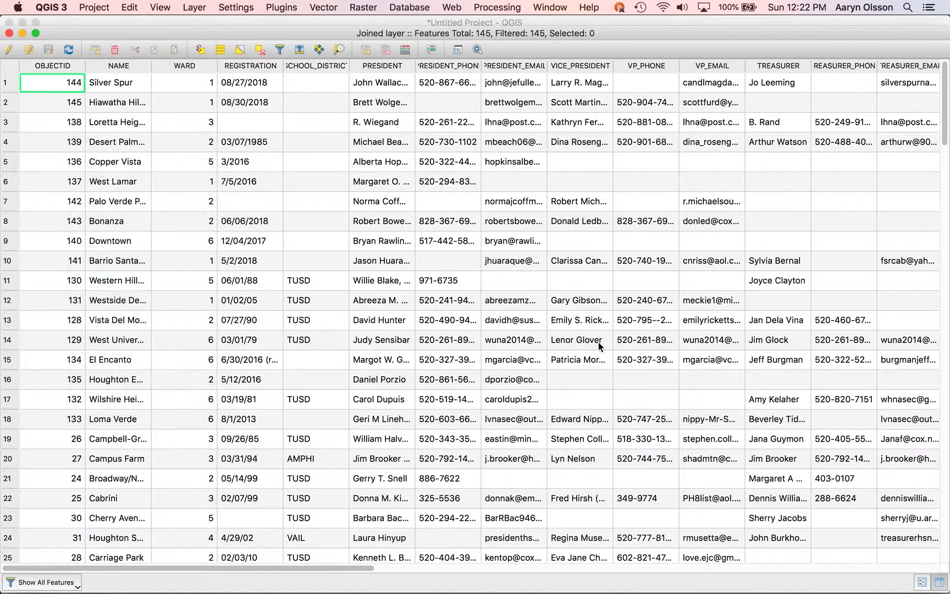
pyautogui.moveTo(371, 568); pyautogui.dragTo(935, 567)
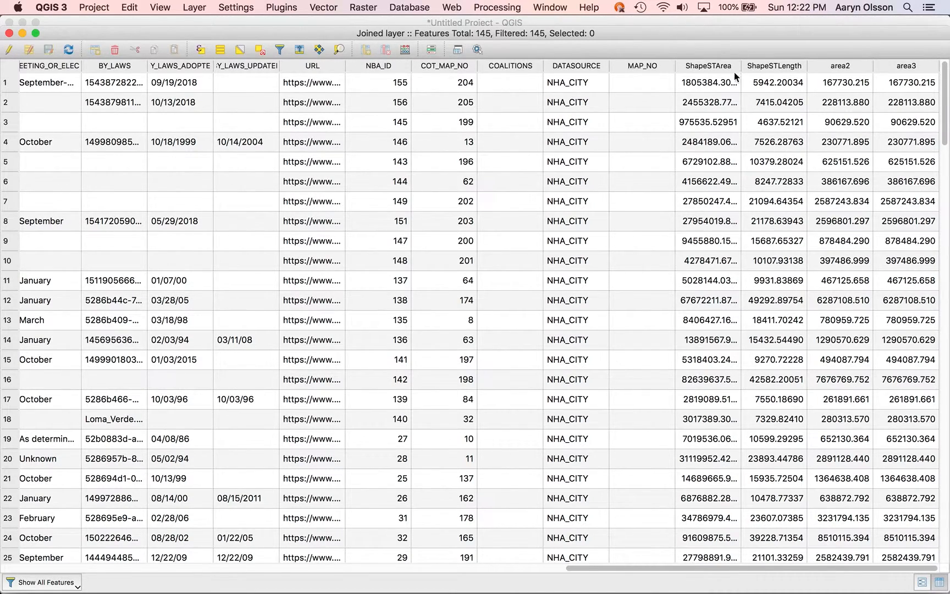
pyautogui.doubleClick(303, 32)
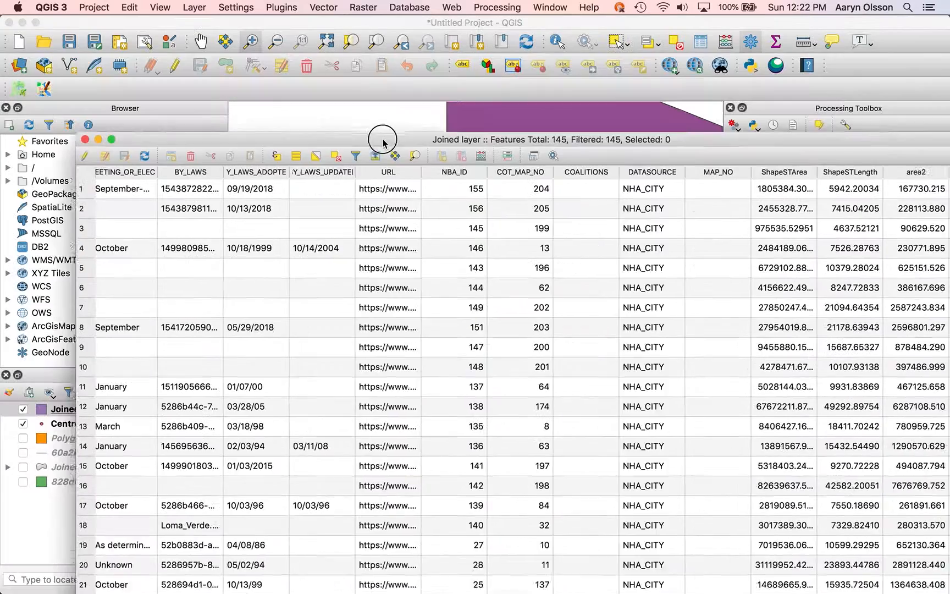
pyautogui.click(109, 176)
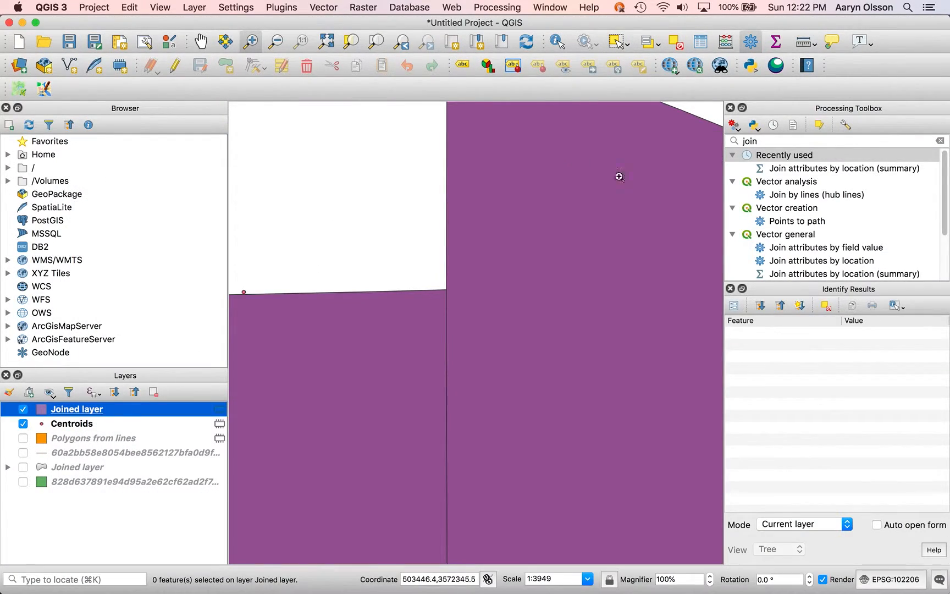
# Remove the newly created Joined layer with all summaries from the project.
pyautogui.rightClick(79, 410)
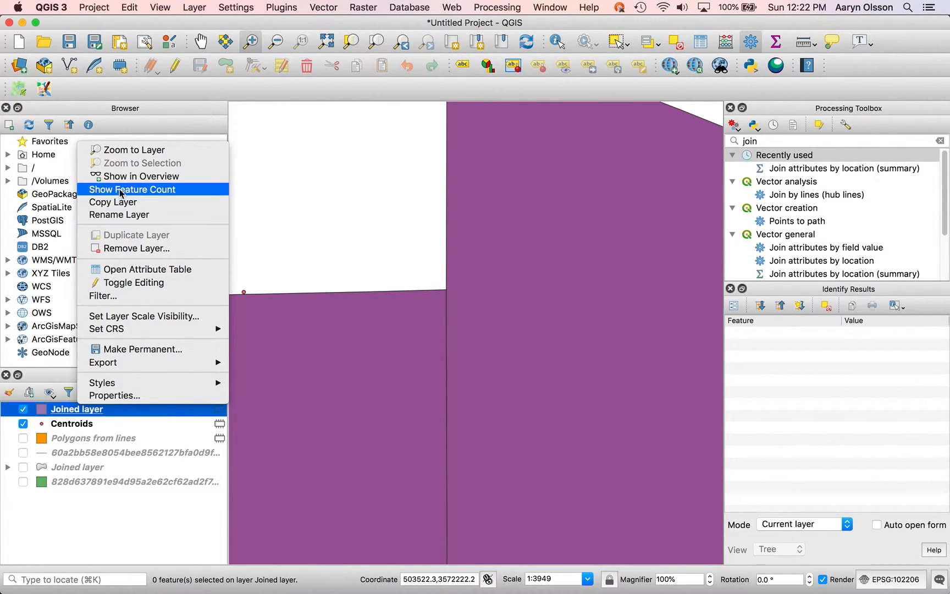
pyautogui.click(118, 248)
pyautogui.click(525, 321)
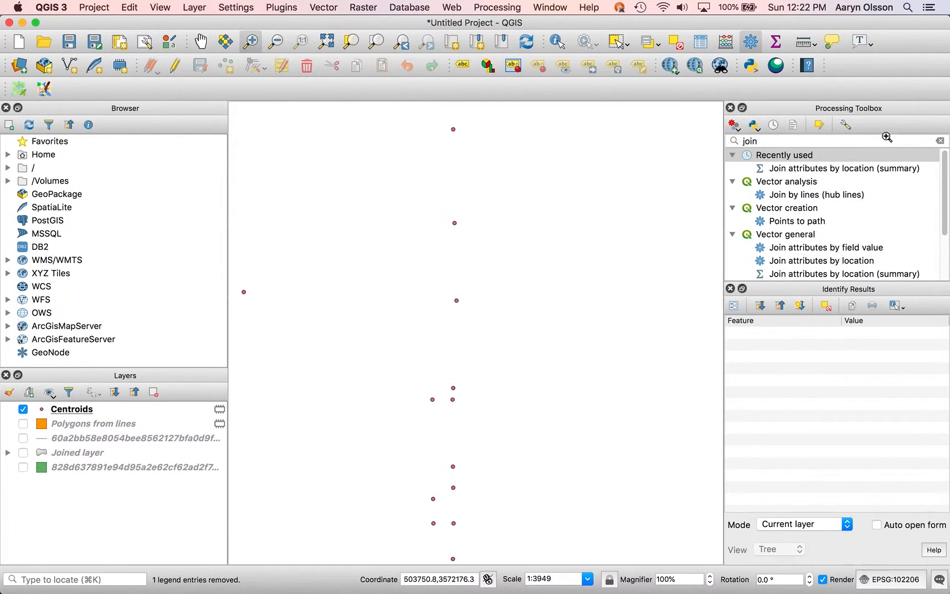
# Run Join attributes by location (summary) from Centroids onto neighborhood layer 828d637891e94d95a2e62cf62ad2f7e0_0, using intersects and only the count summary.
pyautogui.doubleClick(807, 168)
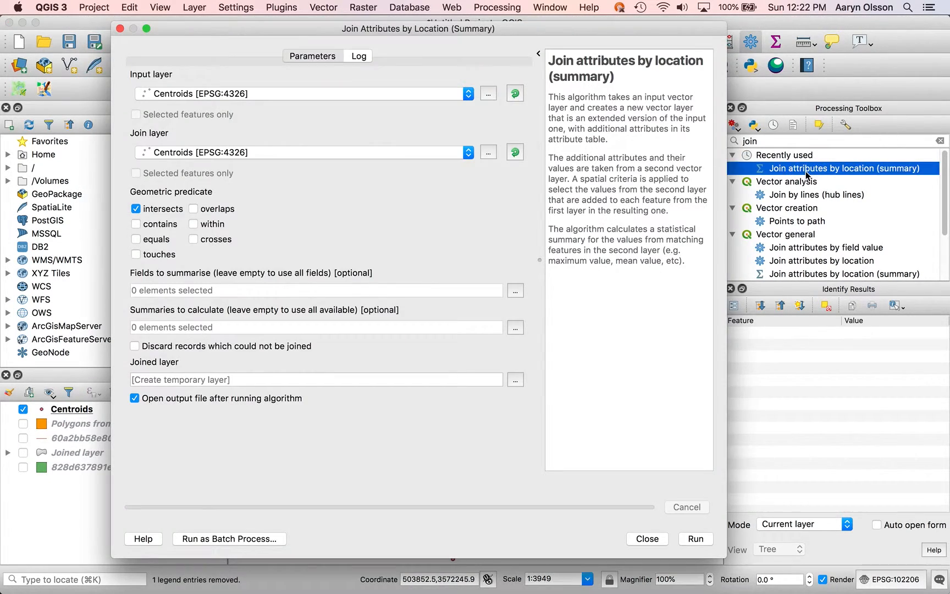
pyautogui.click(195, 93)
pyautogui.click(185, 87)
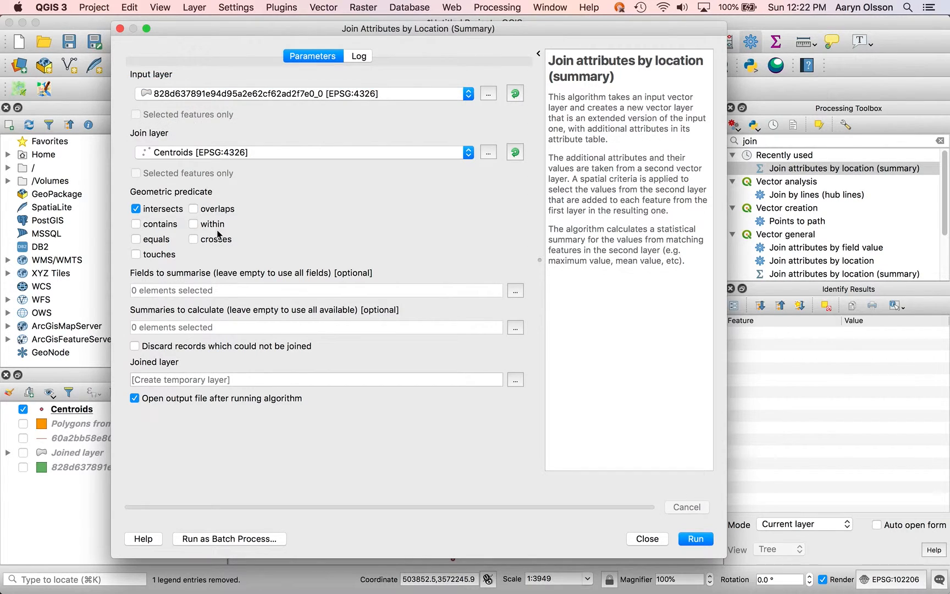
pyautogui.click(512, 329)
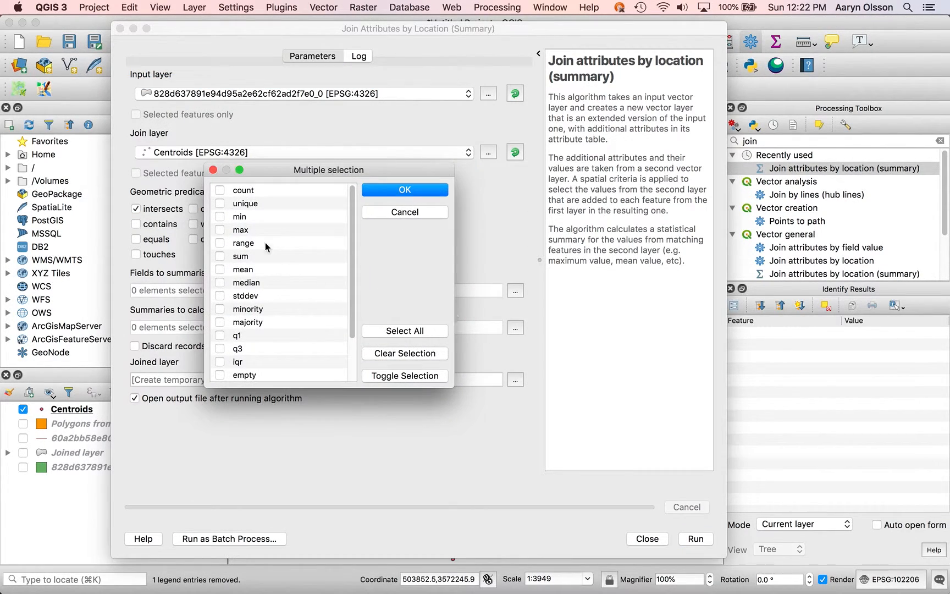
pyautogui.click(223, 190)
pyautogui.click(388, 192)
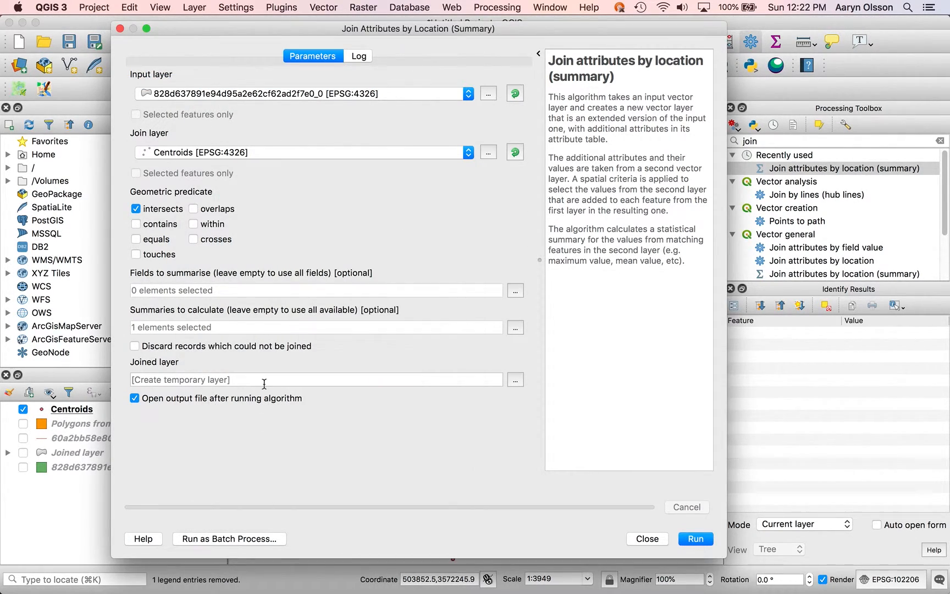
pyautogui.click(703, 543)
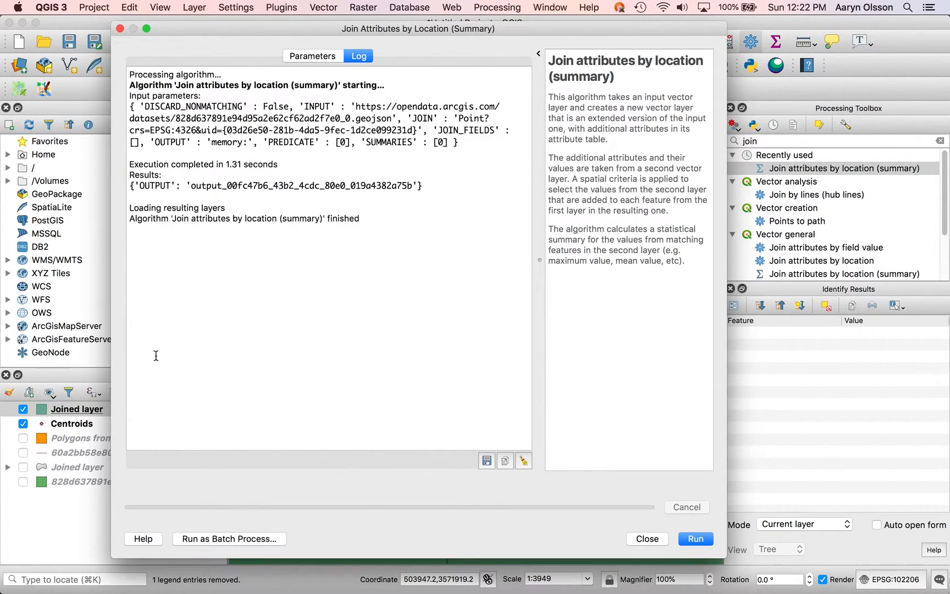
pyautogui.click(647, 538)
# Look through the new Joined layer's attribute table from its first to its last fields.
pyautogui.rightClick(72, 410)
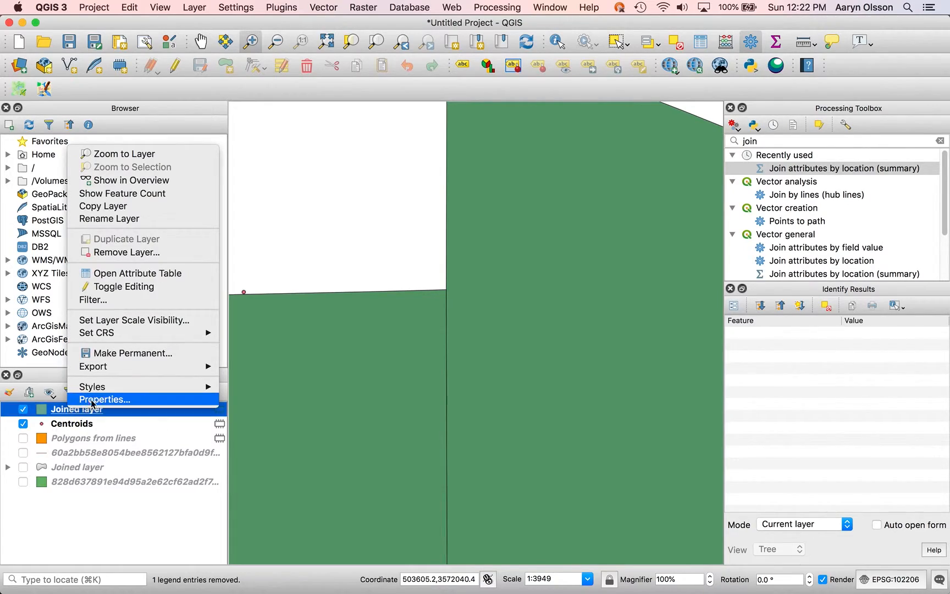
pyautogui.click(123, 273)
pyautogui.moveTo(332, 571); pyautogui.dragTo(901, 568)
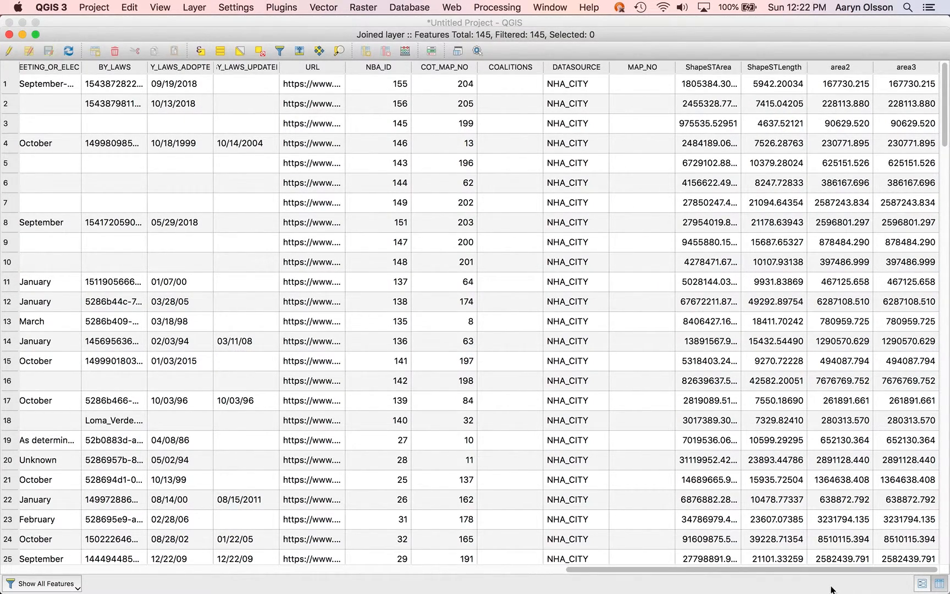
pyautogui.moveTo(831, 569); pyautogui.dragTo(43, 547)
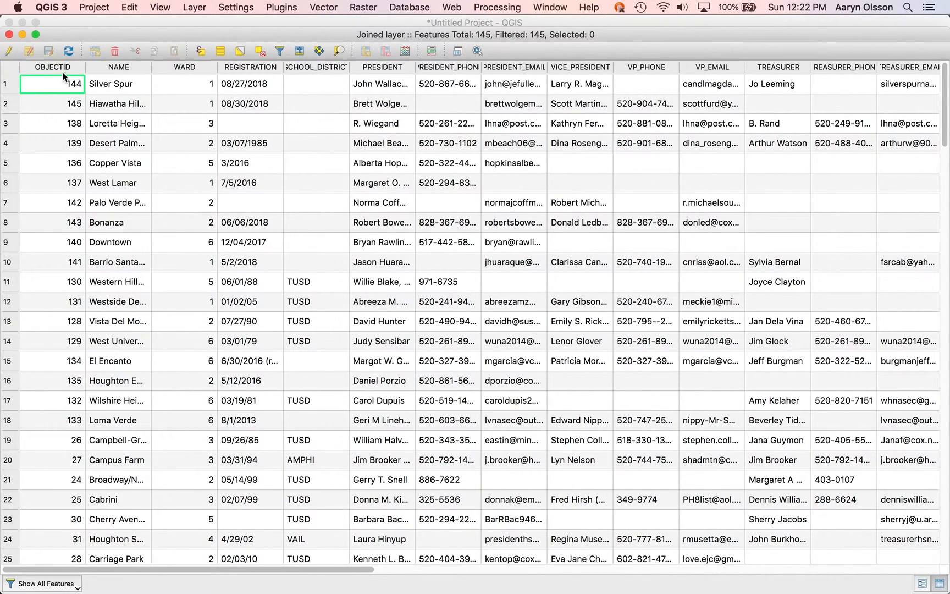
pyautogui.click(9, 34)
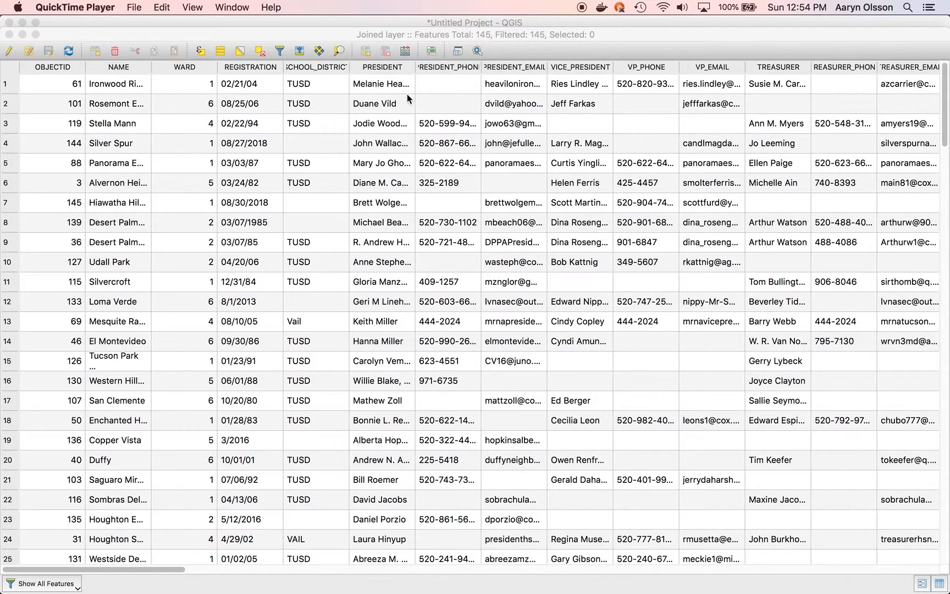
# Set up a new field named mh_dens of type Decimal number (real) in the Joined layer's Field Calculator.
pyautogui.click(403, 50)
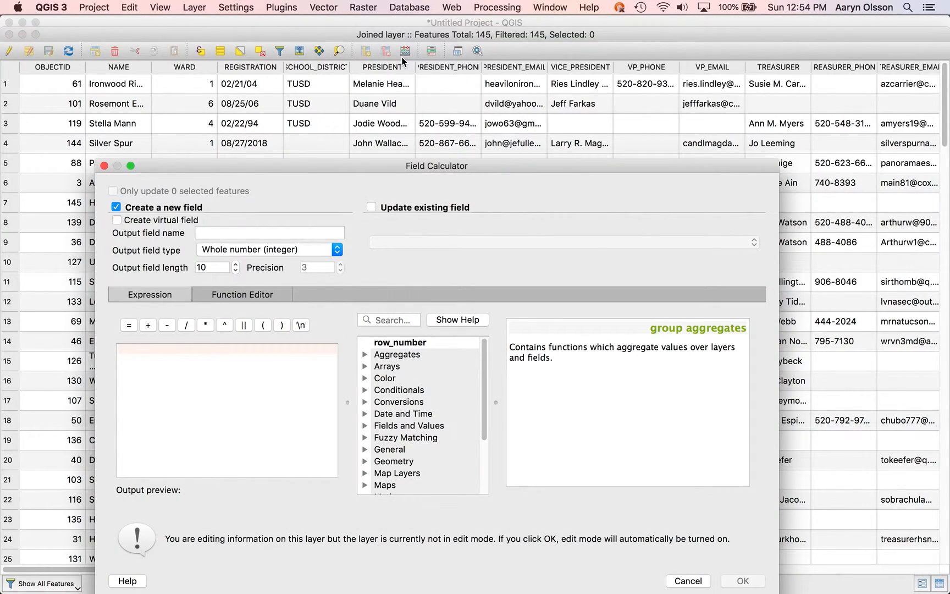
pyautogui.click(235, 231)
pyautogui.write('mh)_d')
pyautogui.press('BackSpace')
pyautogui.press('BackSpace')
pyautogui.press('BackSpace')
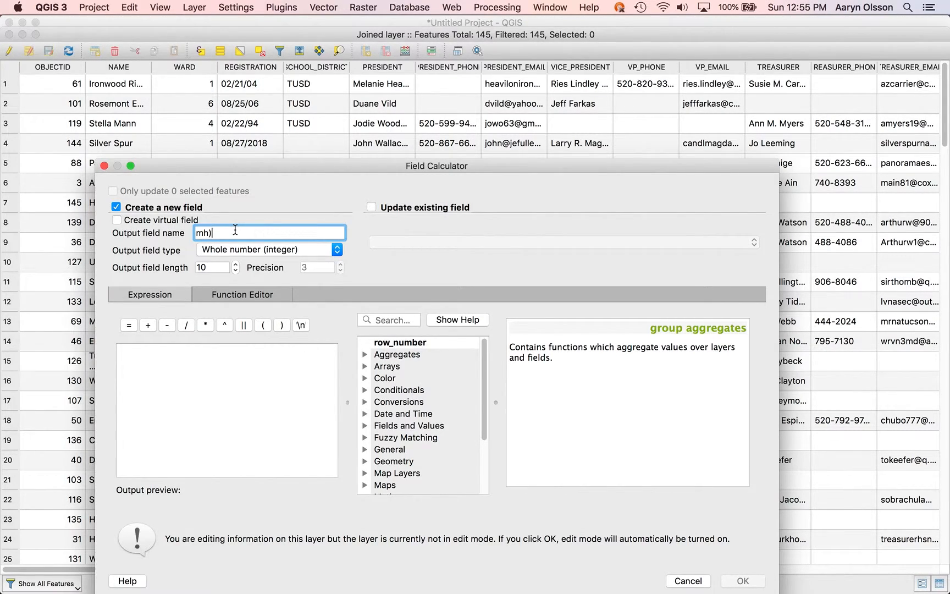
pyautogui.write('_dens')
pyautogui.click(261, 250)
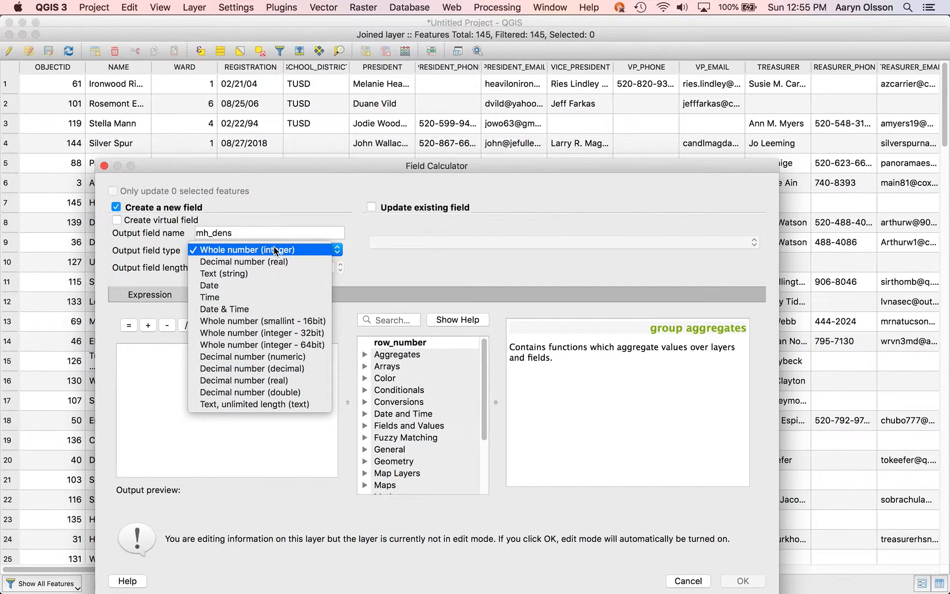
pyautogui.click(269, 261)
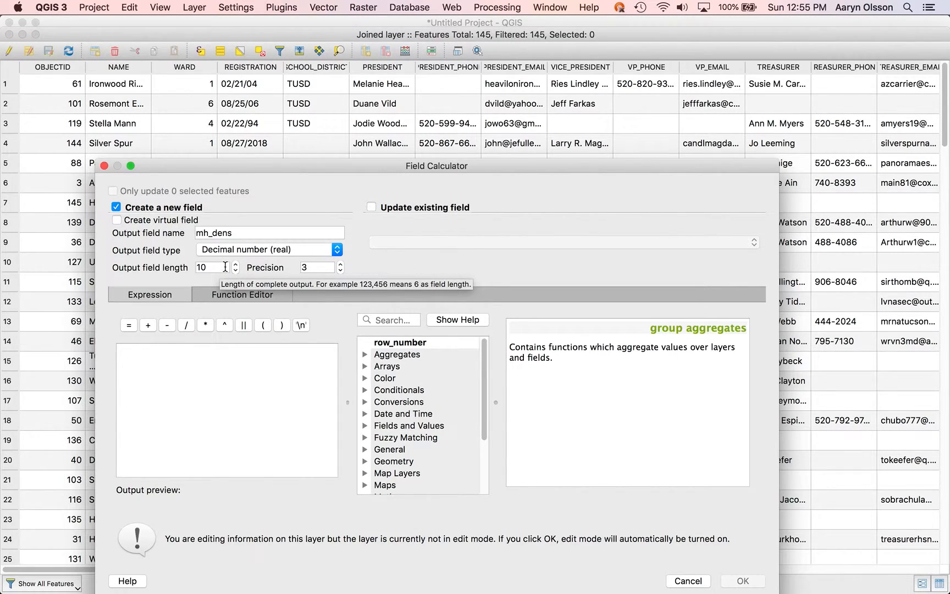
# Set the precision of the mh_dens field to 10.
pyautogui.click(341, 265)
pyautogui.click(342, 265)
pyautogui.click(342, 265)
pyautogui.click(341, 265)
pyautogui.click(341, 265)
pyautogui.click(341, 265)
pyautogui.click(341, 265)
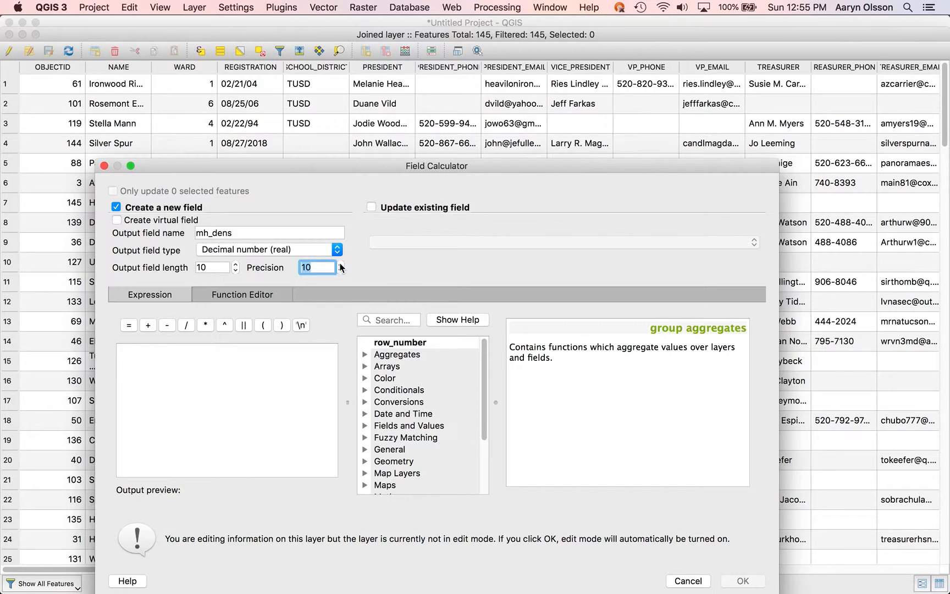
# Build the mh_dens expression "OBJECTID_count" / "area3" from the layer's fields.
pyautogui.click(289, 346)
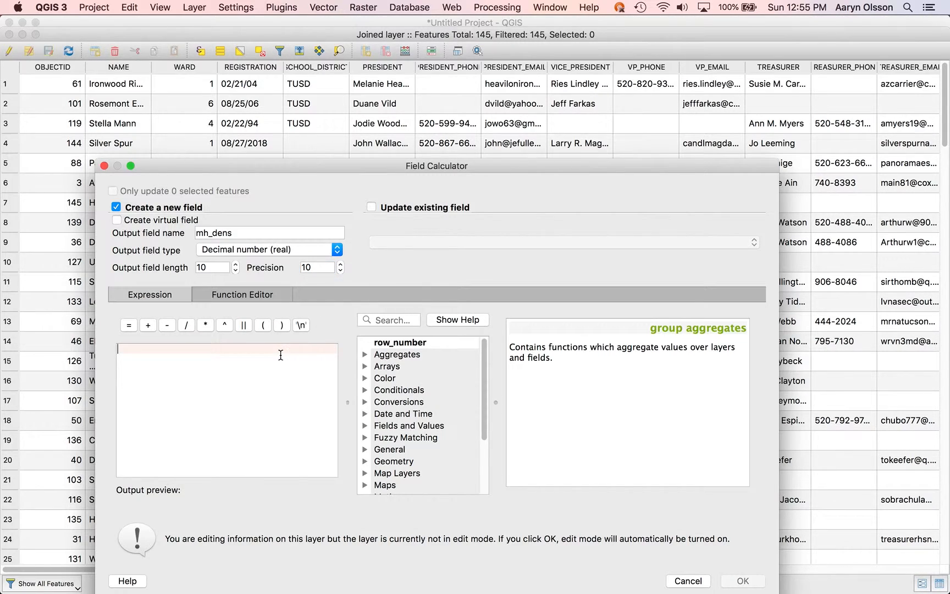
pyautogui.click(365, 426)
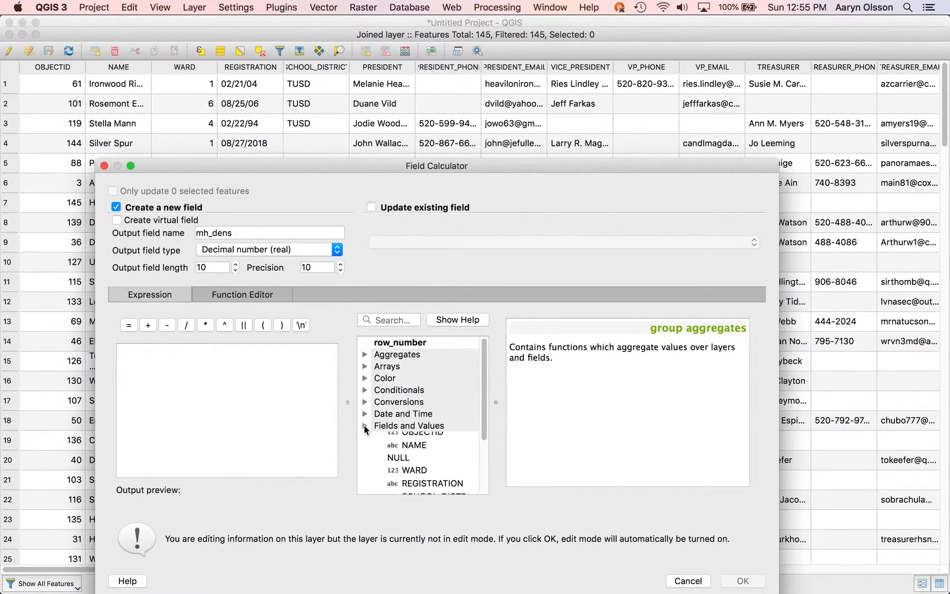
pyautogui.moveTo(484, 350); pyautogui.dragTo(483, 423)
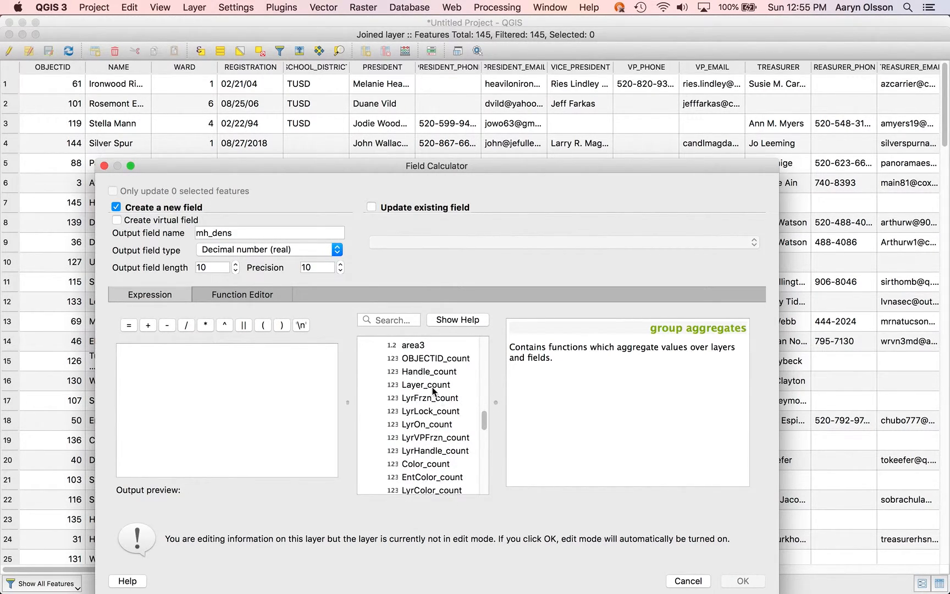
pyautogui.click(424, 359)
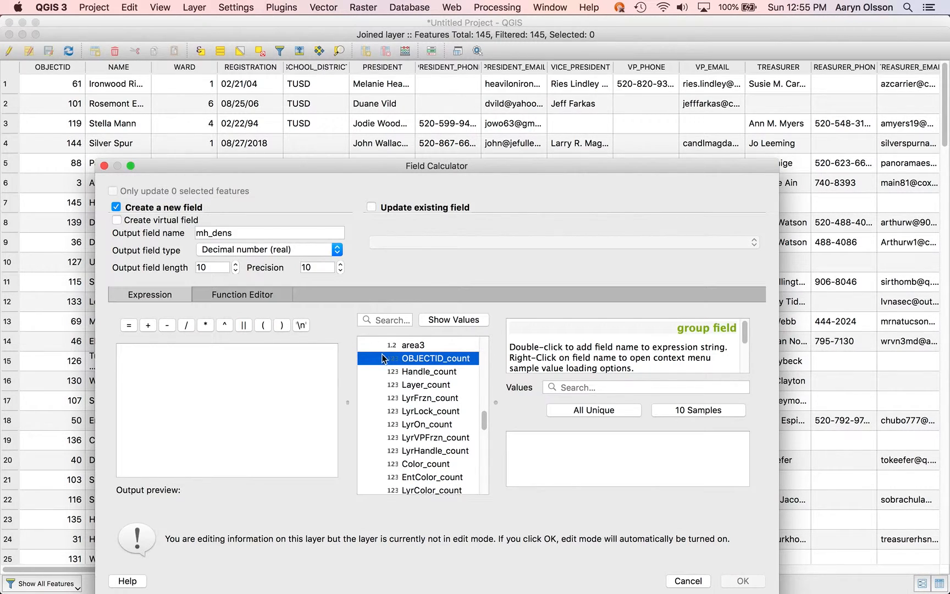
pyautogui.doubleClick(397, 359)
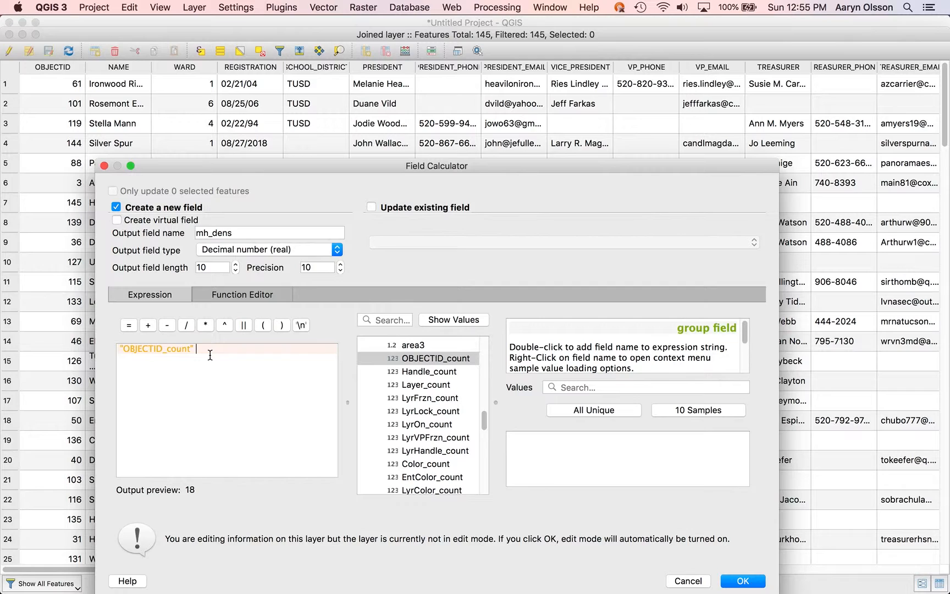
pyautogui.click(187, 326)
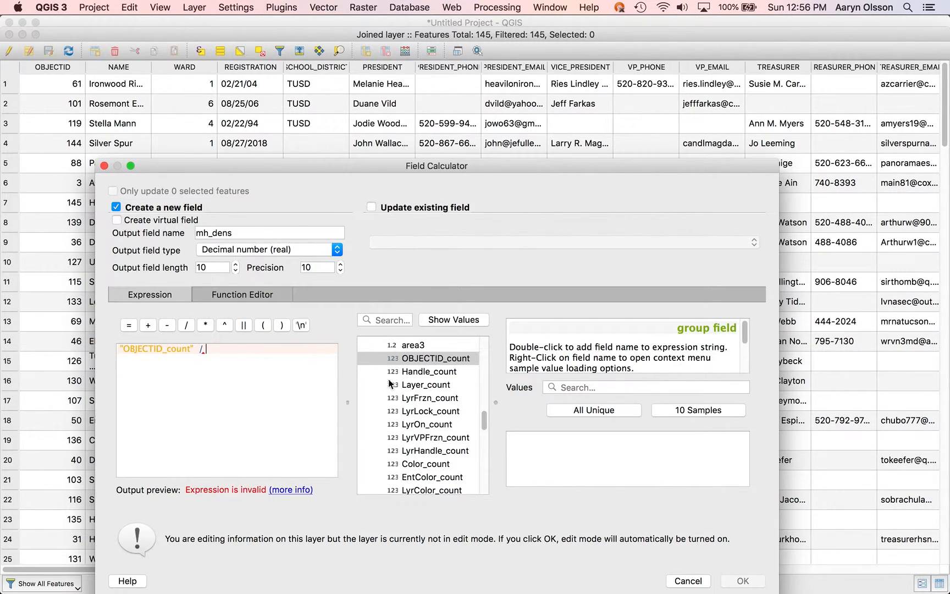
pyautogui.doubleClick(411, 346)
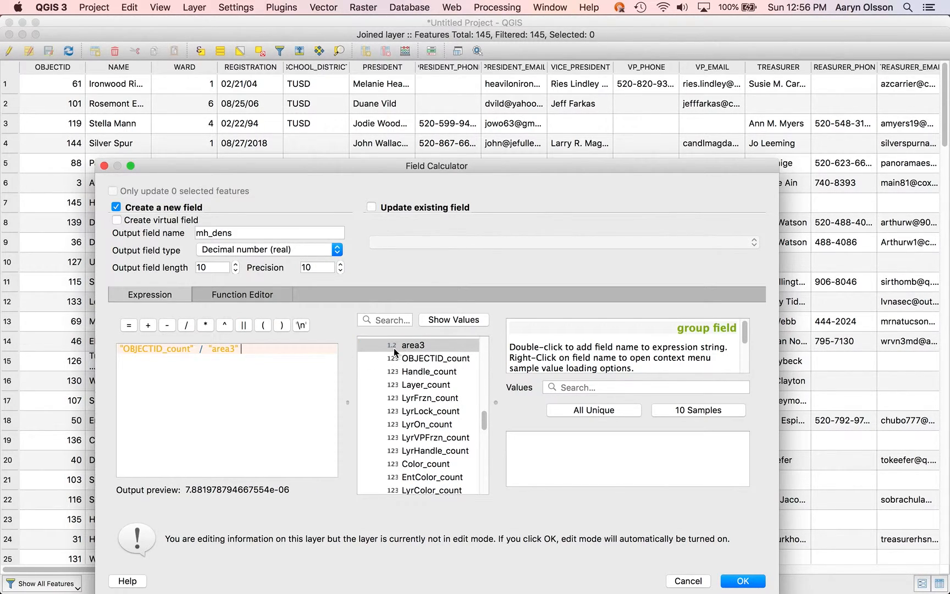
# Wrap "OBJECTID_count" in the to_real() conversion function within the mh_dens expression and create the field.
pyautogui.moveTo(484, 420); pyautogui.dragTo(484, 347)
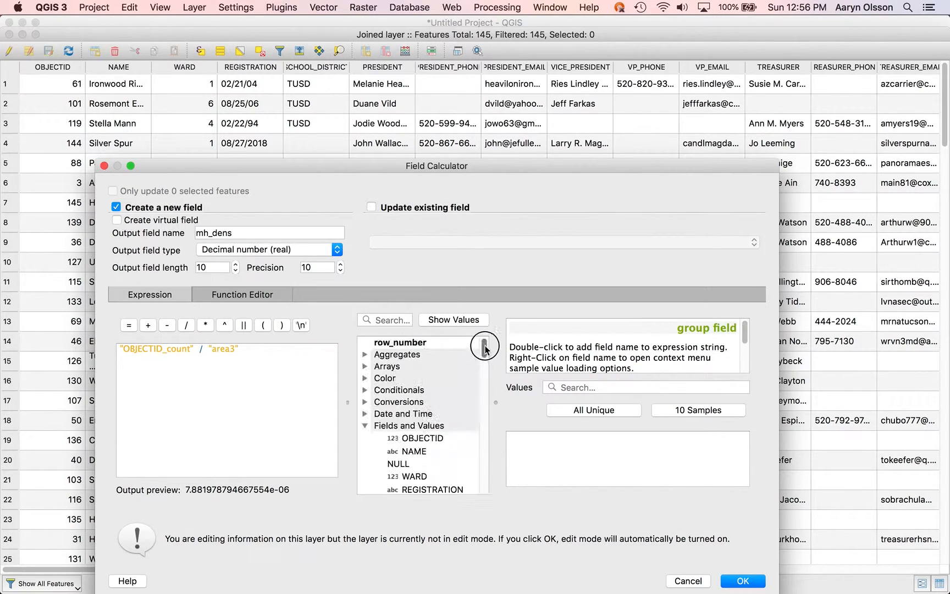
pyautogui.click(364, 425)
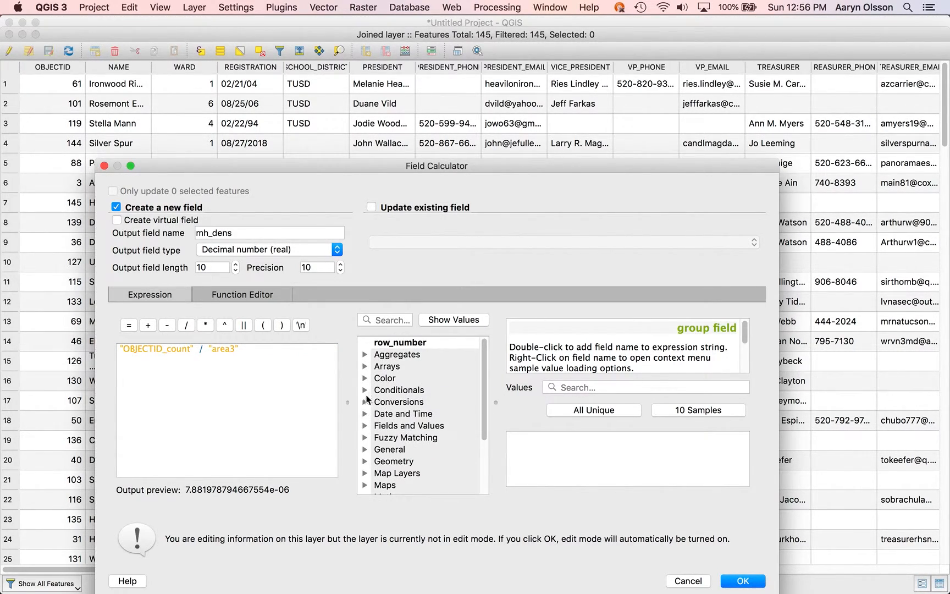
pyautogui.click(365, 402)
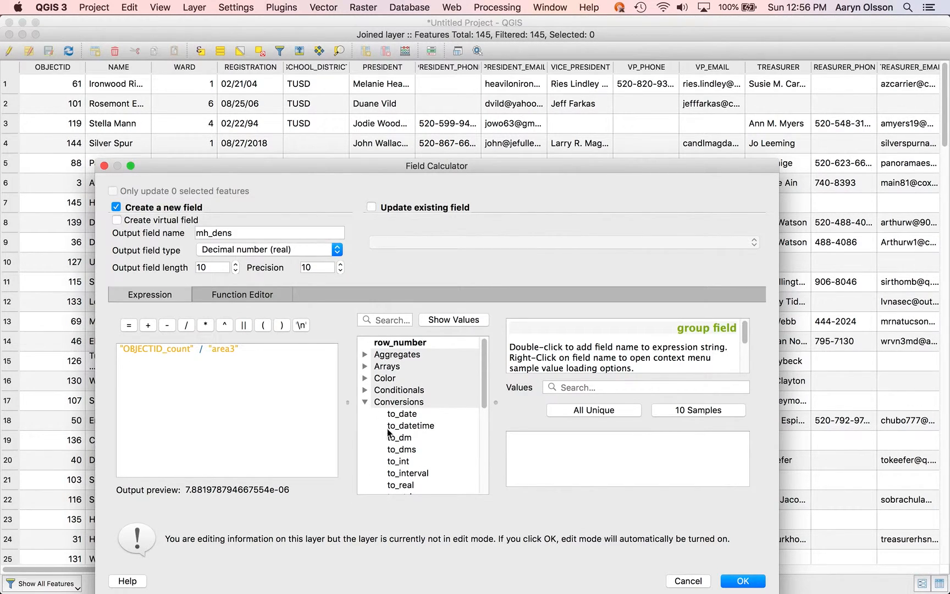
pyautogui.scroll(-1, 403, 464)
pyautogui.click(404, 467)
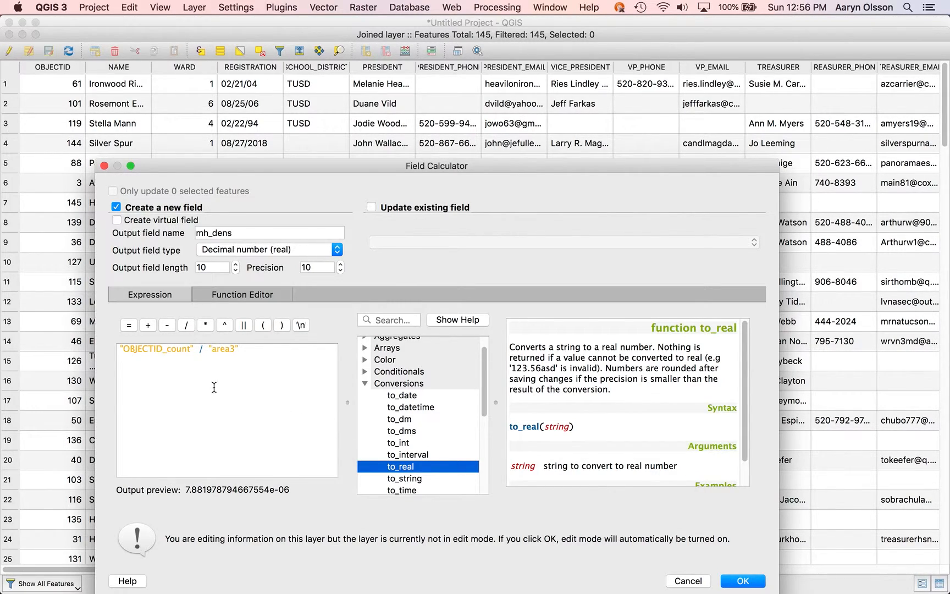
pyautogui.click(122, 350)
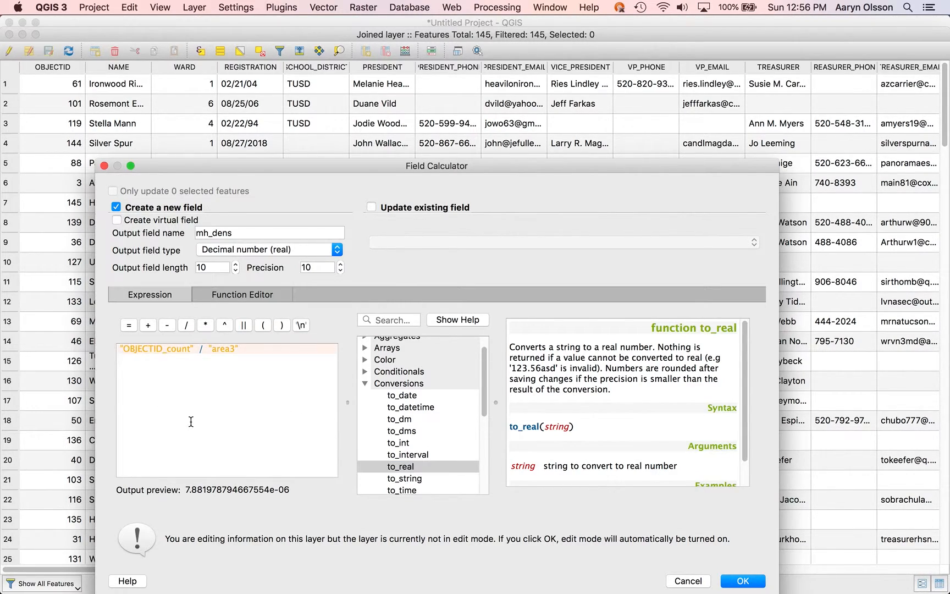
pyautogui.write('to_real(')
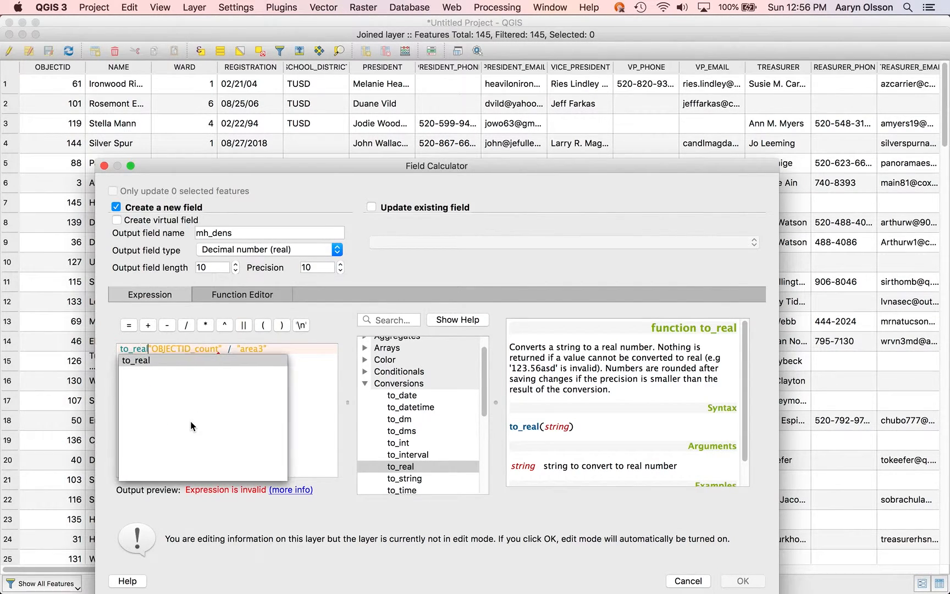
pyautogui.click(227, 349)
pyautogui.write(')')
pyautogui.press('BackSpace')
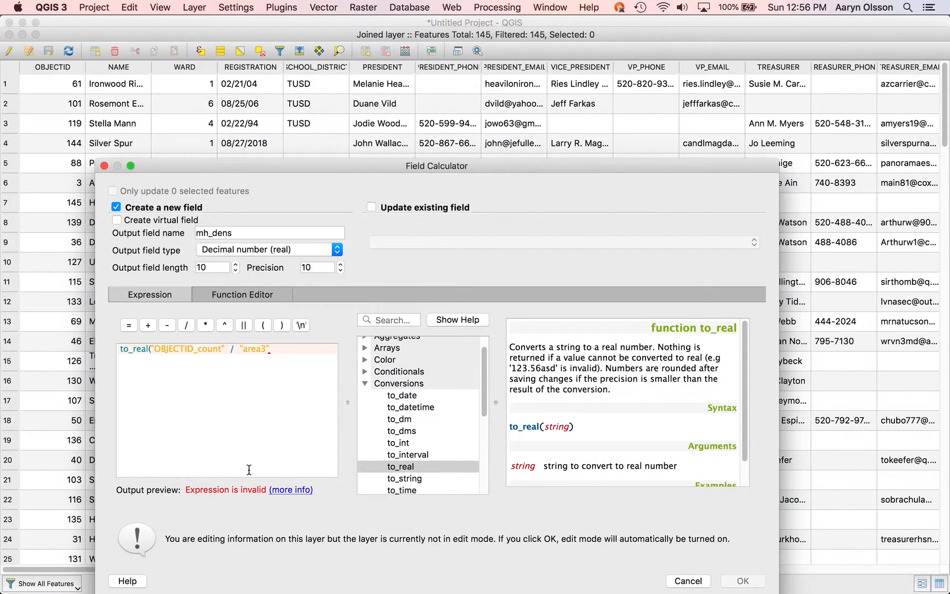
pyautogui.write(')')
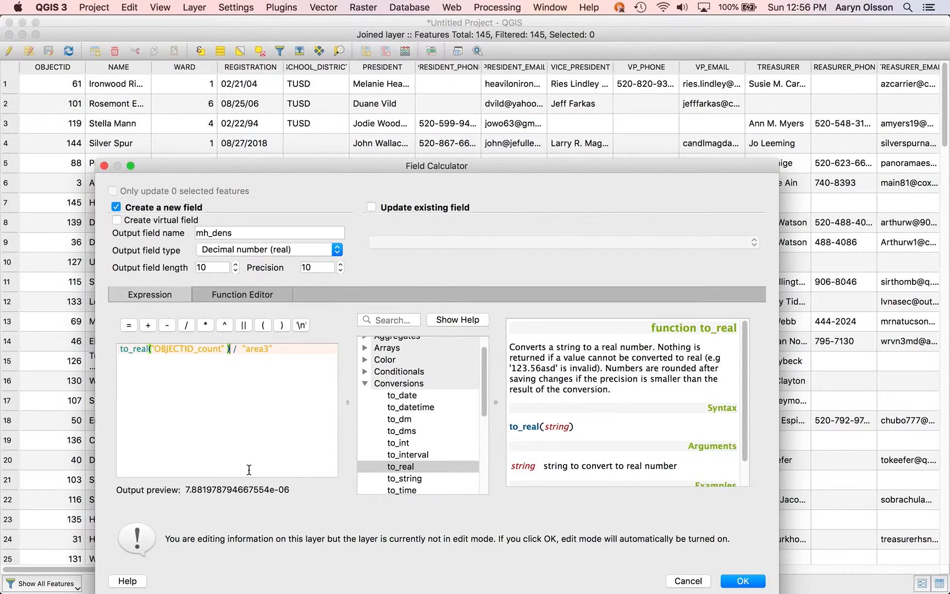
pyautogui.click(741, 583)
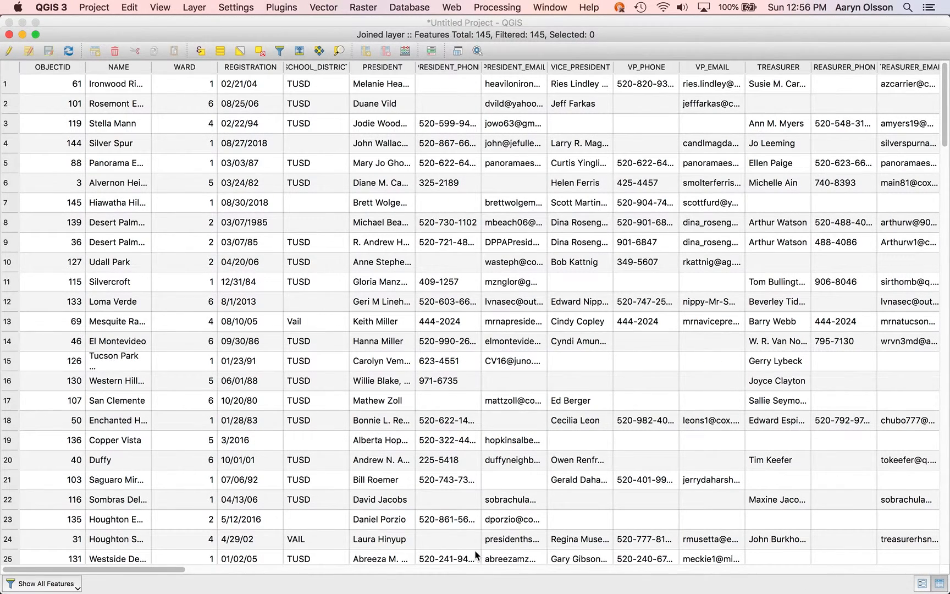
# Sort the Joined layer's attribute table by mh_dens in descending order, inspect the values and close the table.
pyautogui.moveTo(120, 570); pyautogui.dragTo(949, 570)
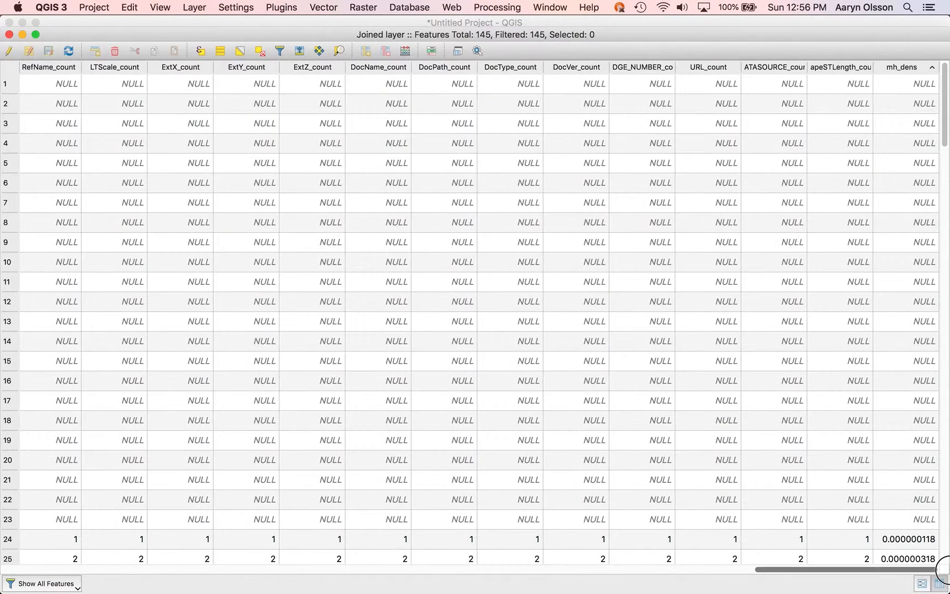
pyautogui.click(913, 65)
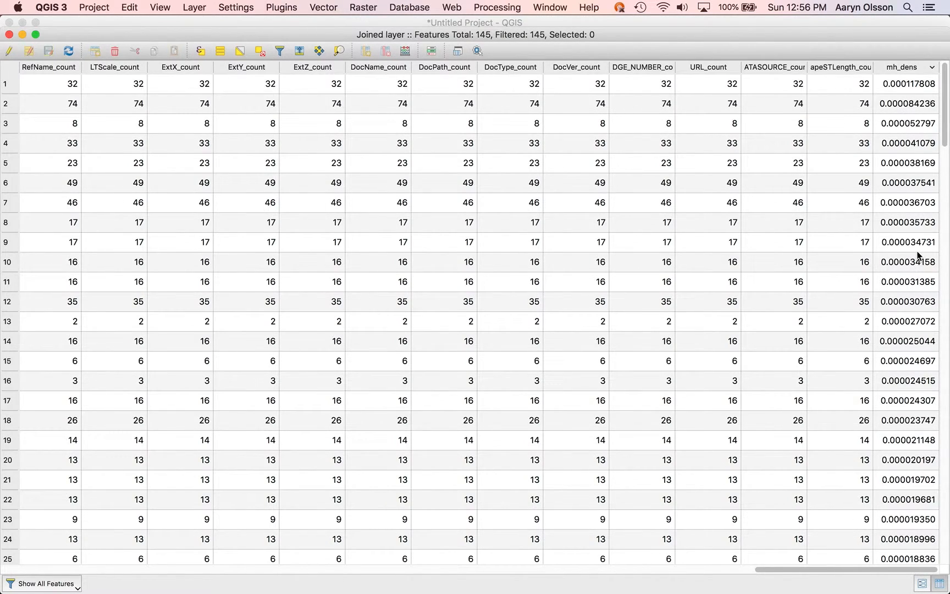
pyautogui.click(9, 34)
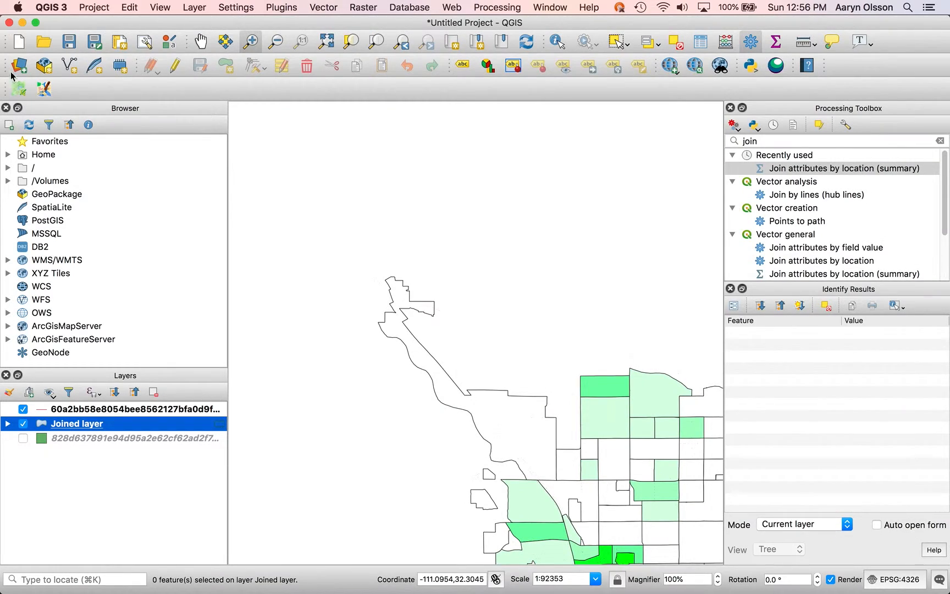
# Reset the Joined layer's symbology to Single symbol and apply it.
pyautogui.rightClick(84, 424)
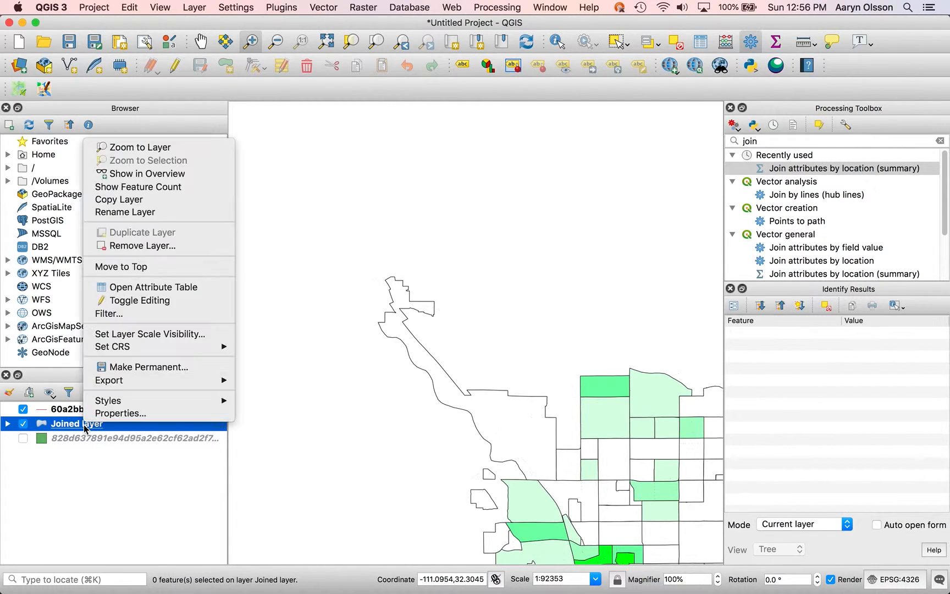
pyautogui.click(121, 414)
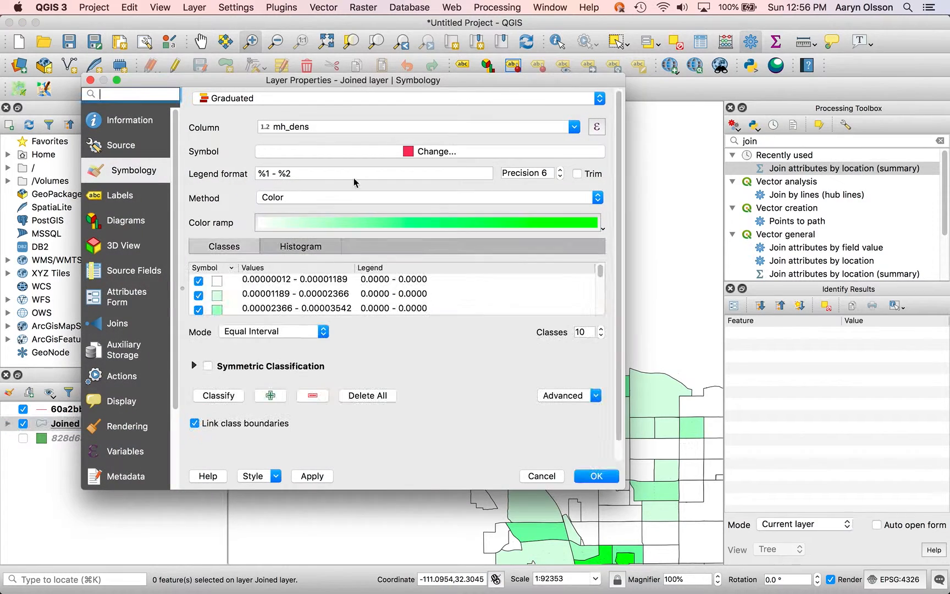
pyautogui.click(302, 100)
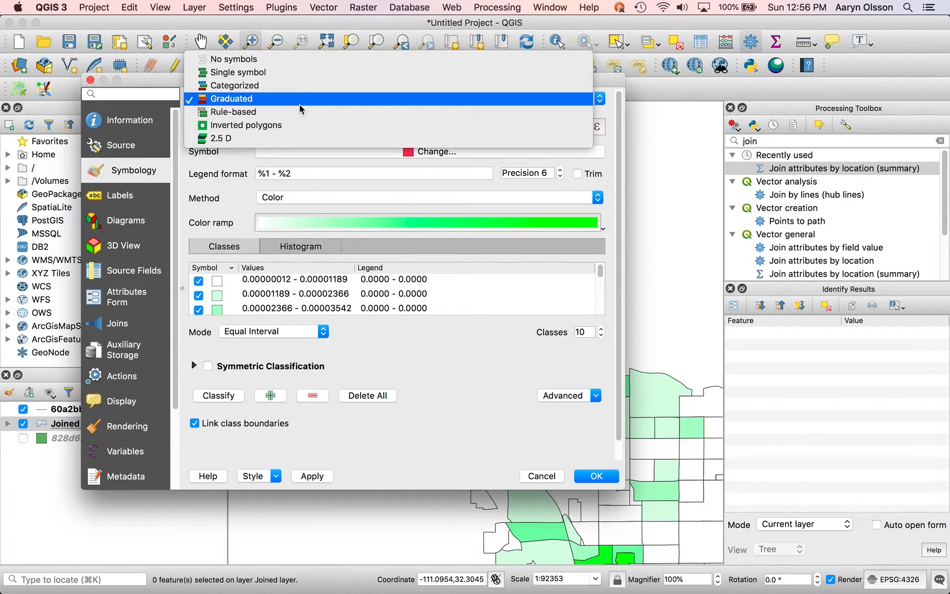
pyautogui.click(286, 70)
pyautogui.click(597, 475)
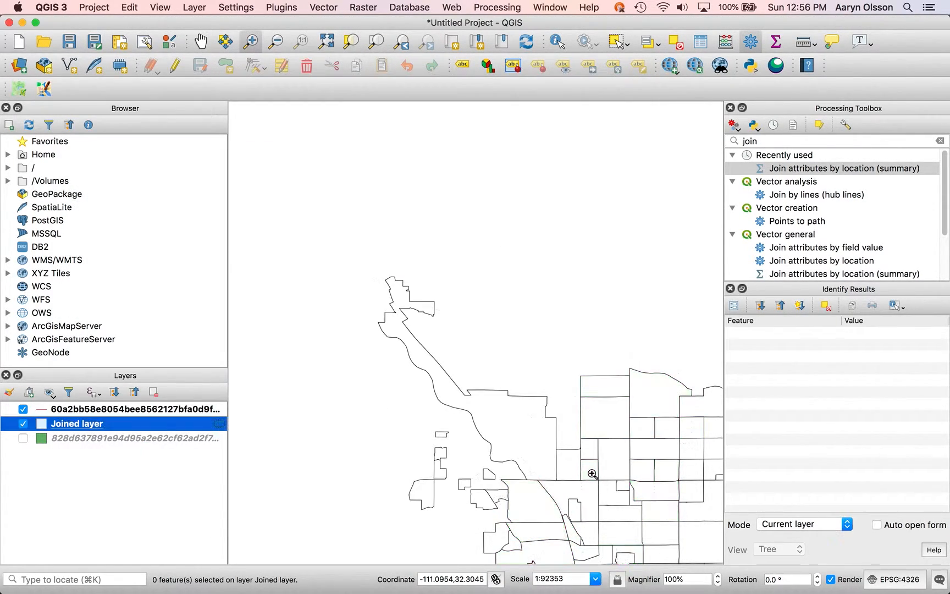
# Set the Joined layer's symbology to Graduated with mh_dens as the classification column.
pyautogui.rightClick(84, 425)
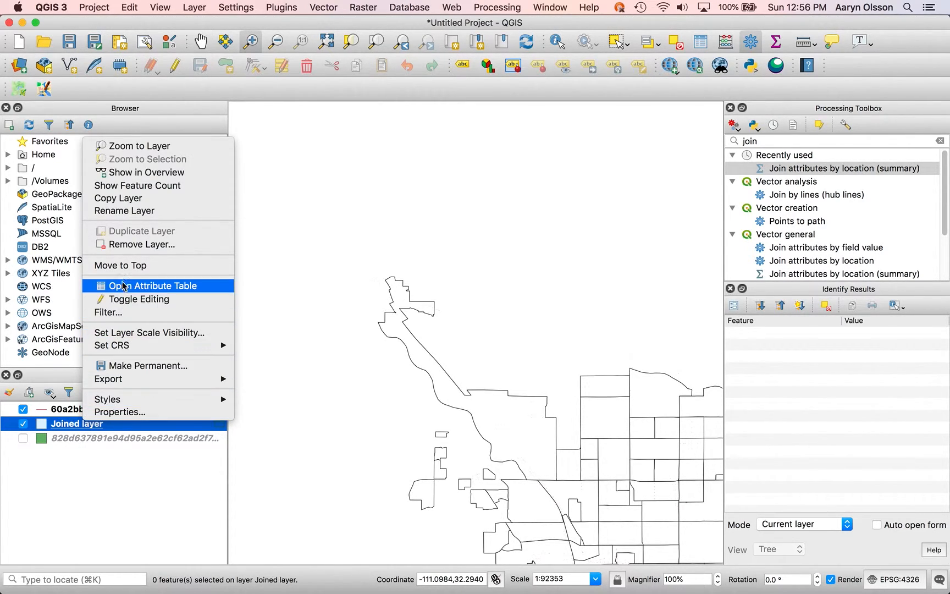
pyautogui.click(121, 412)
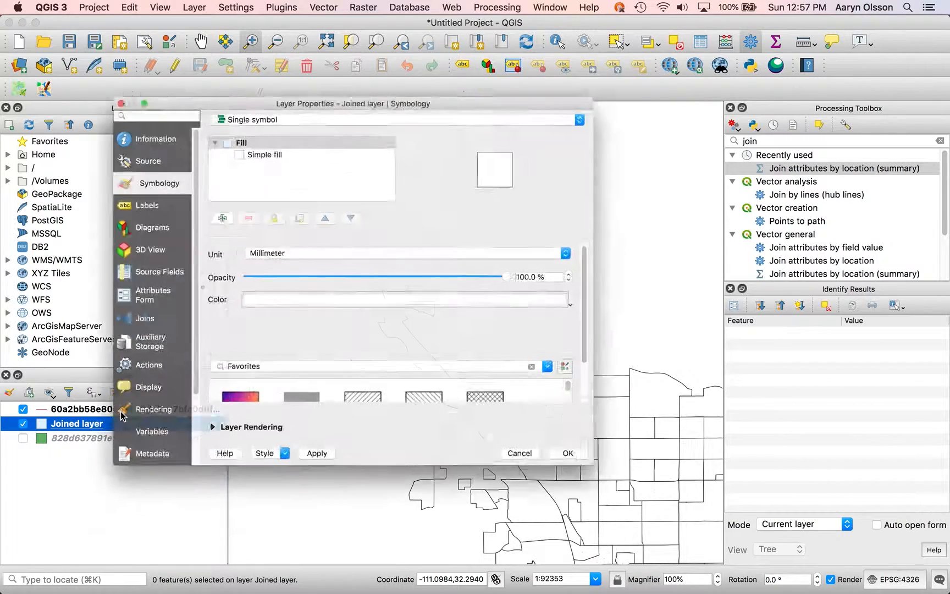
pyautogui.click(275, 97)
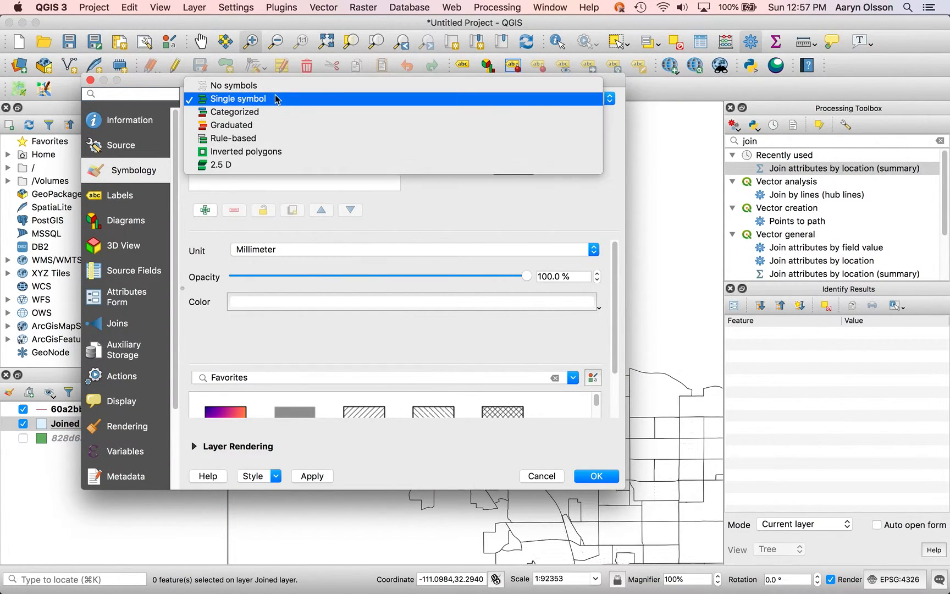
pyautogui.click(271, 125)
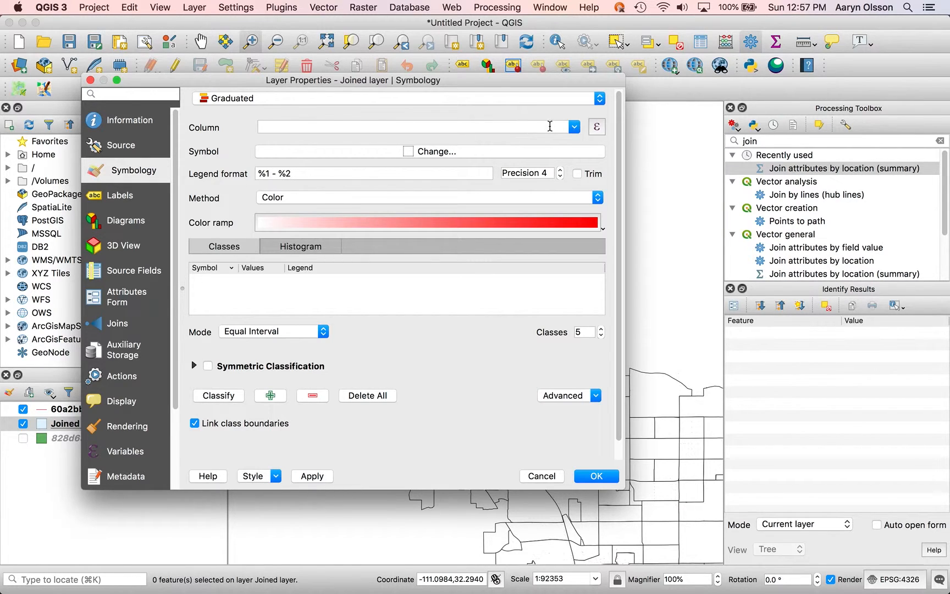
pyautogui.click(573, 127)
pyautogui.moveTo(578, 144); pyautogui.dragTo(580, 242)
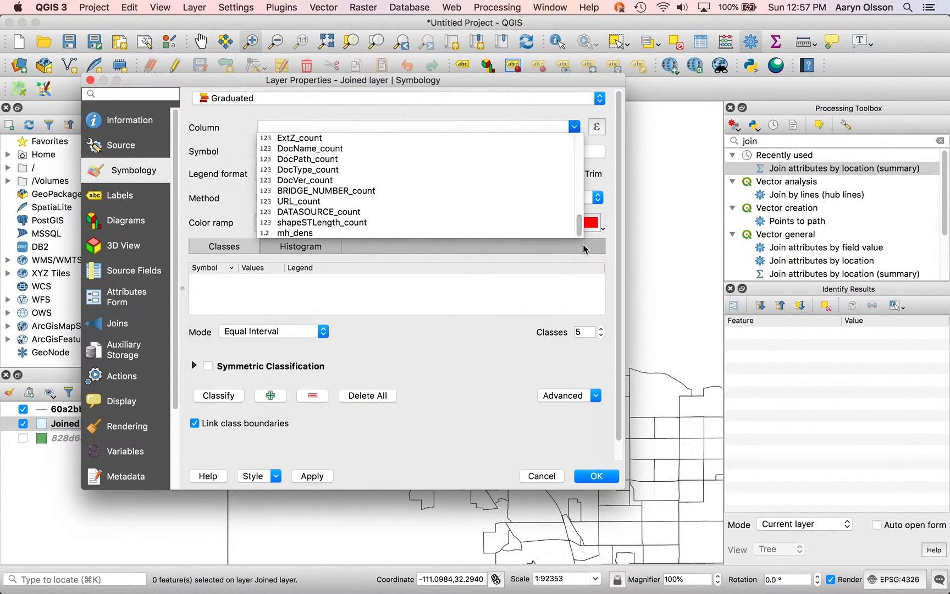
pyautogui.click(525, 233)
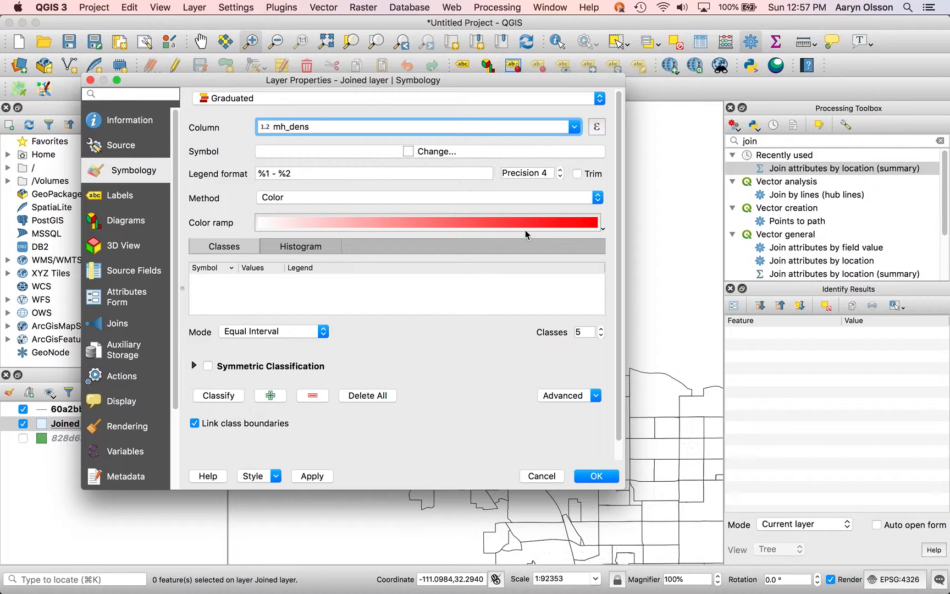
# Set the number of classes to 10 and classify the mh_dens values.
pyautogui.click(602, 329)
pyautogui.click(602, 330)
pyautogui.click(601, 329)
pyautogui.click(601, 329)
pyautogui.click(601, 329)
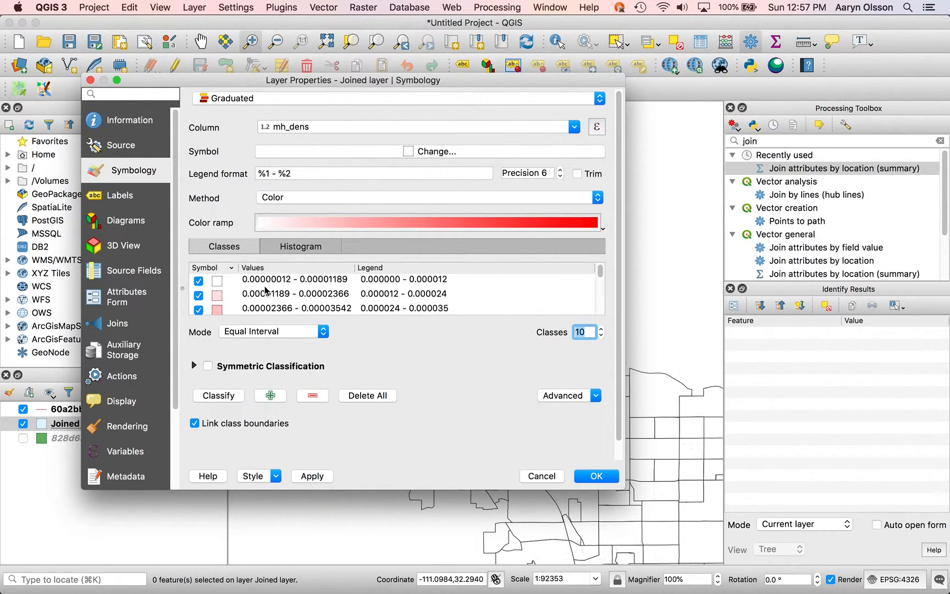
pyautogui.click(224, 396)
# Review the available classification modes and the histogram view without changing the Equal Interval mode.
pyautogui.click(323, 332)
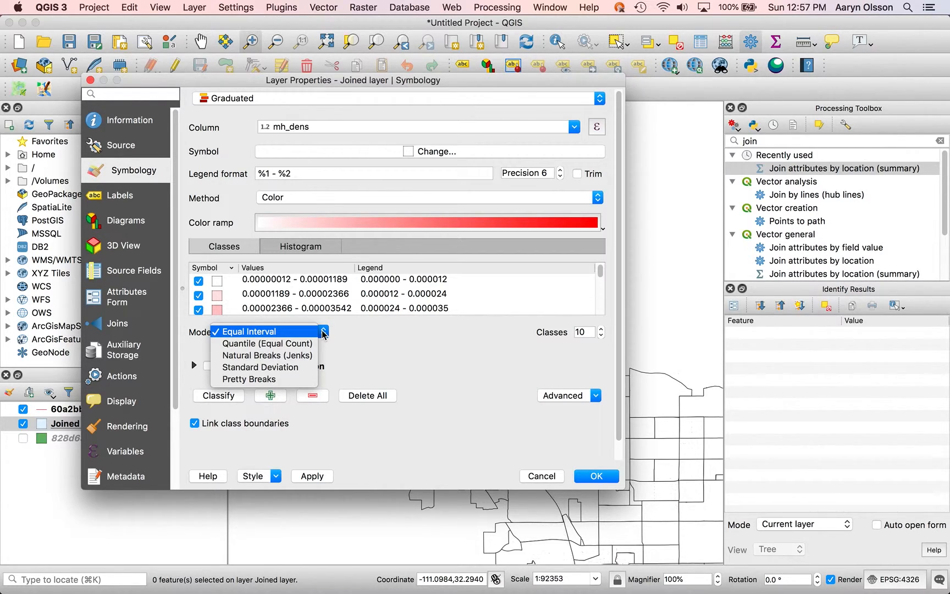
pyautogui.click(311, 247)
pyautogui.click(299, 250)
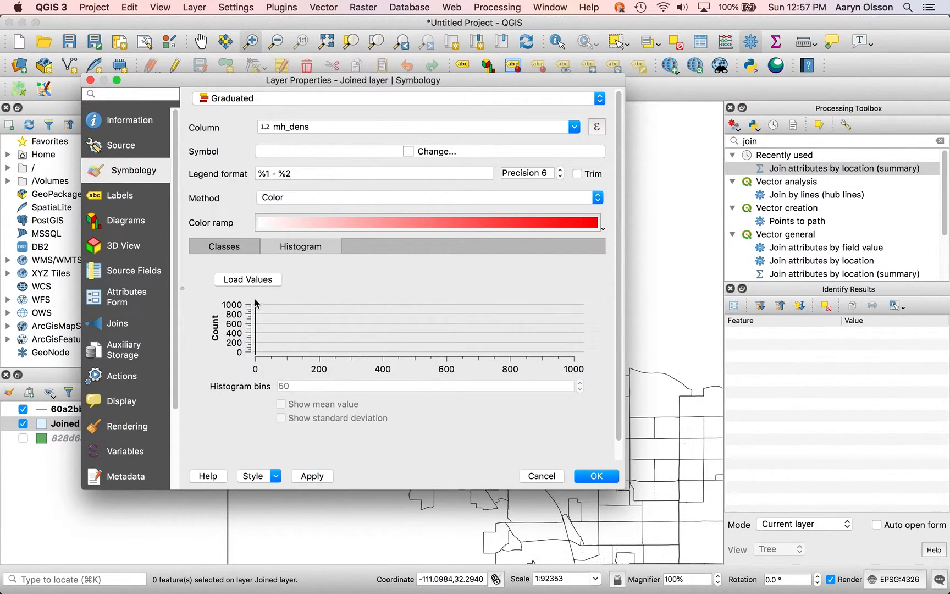
pyautogui.click(237, 248)
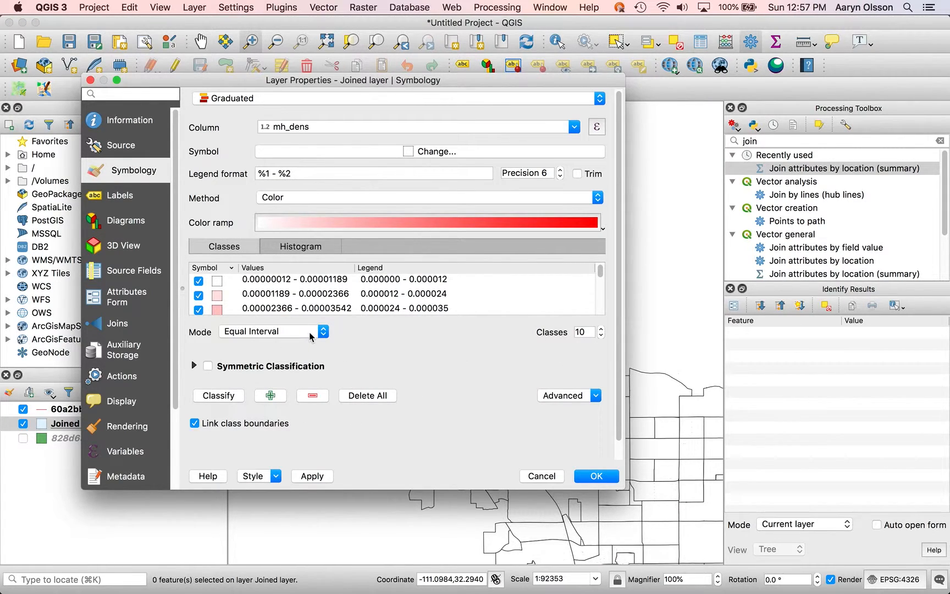
pyautogui.click(309, 332)
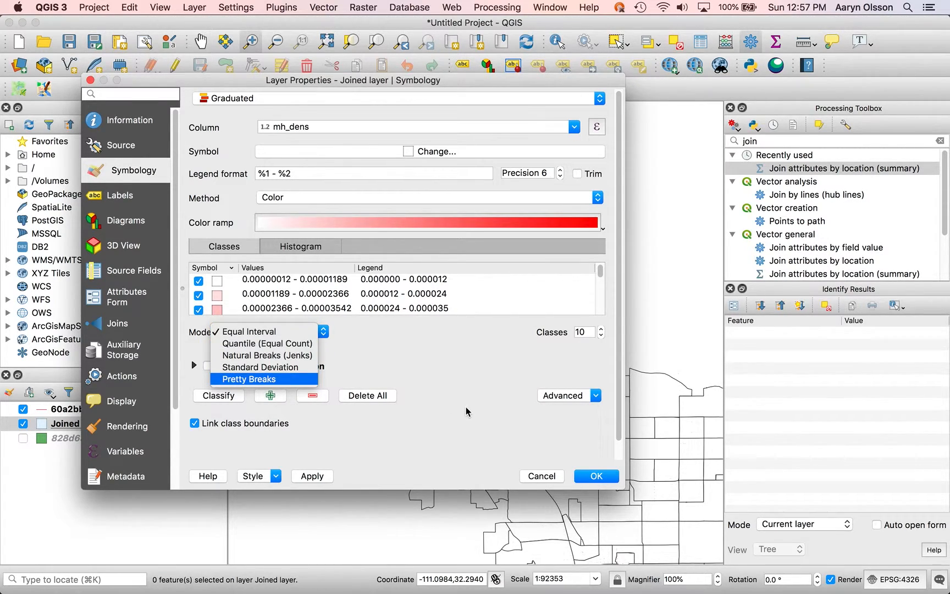
pyautogui.click(595, 476)
# Edit the color ramp and set its Color 2 to dark green, about #066d11.
pyautogui.click(593, 222)
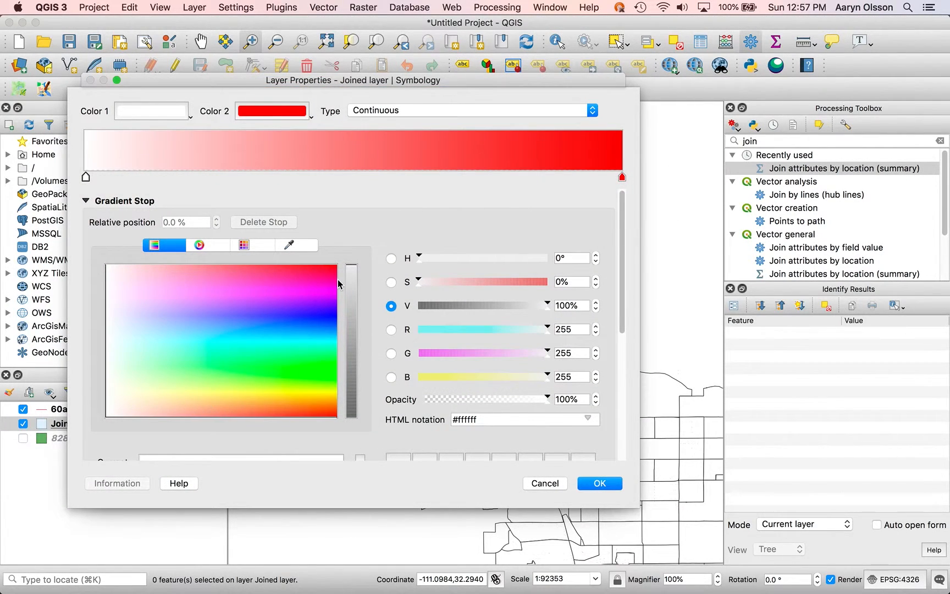
pyautogui.click(332, 369)
pyautogui.moveTo(351, 358); pyautogui.dragTo(352, 340)
pyautogui.click(271, 111)
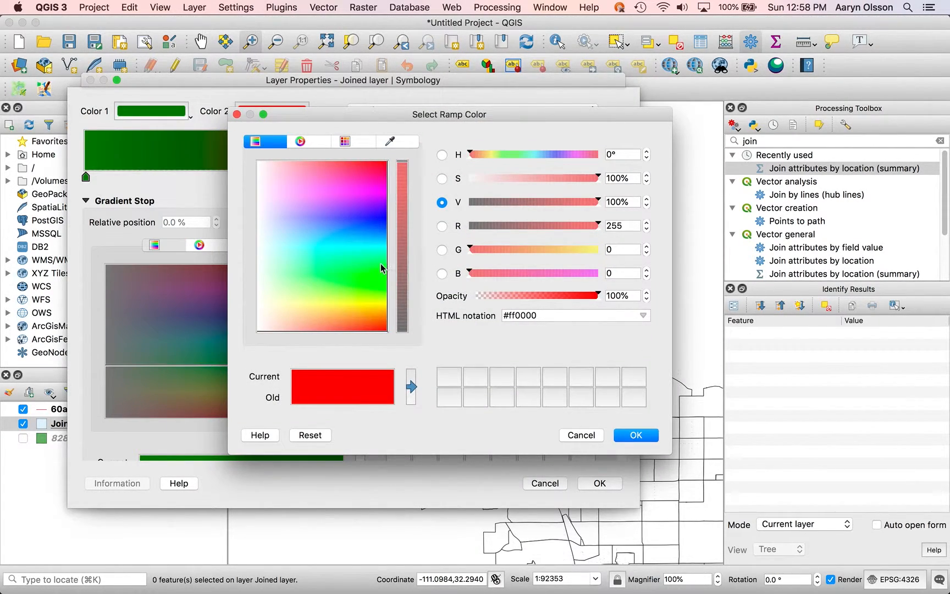
pyautogui.click(382, 272)
pyautogui.moveTo(405, 265); pyautogui.dragTo(404, 263)
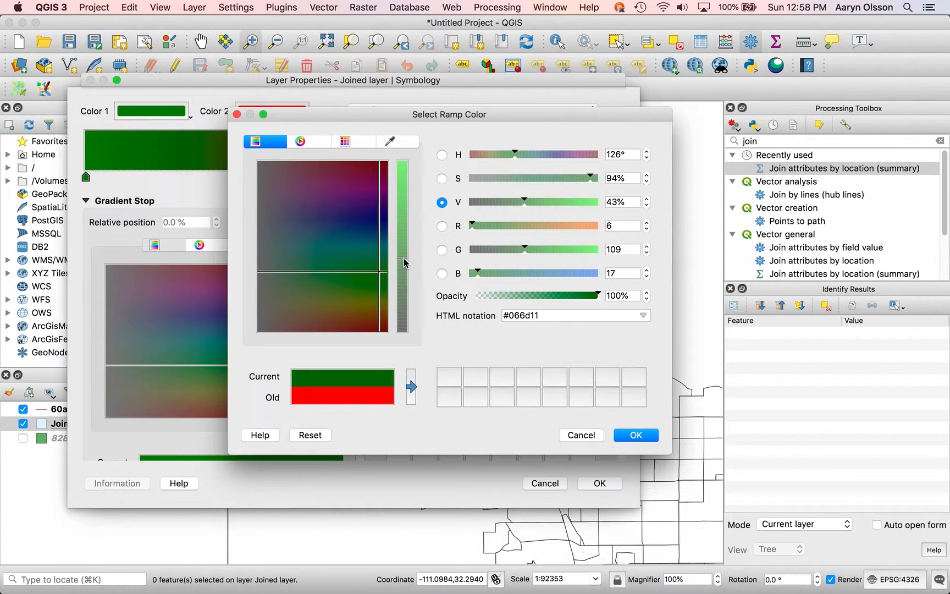
pyautogui.click(622, 435)
# Set the color ramp's Color 1 to white (#ffffff).
pyautogui.click(171, 109)
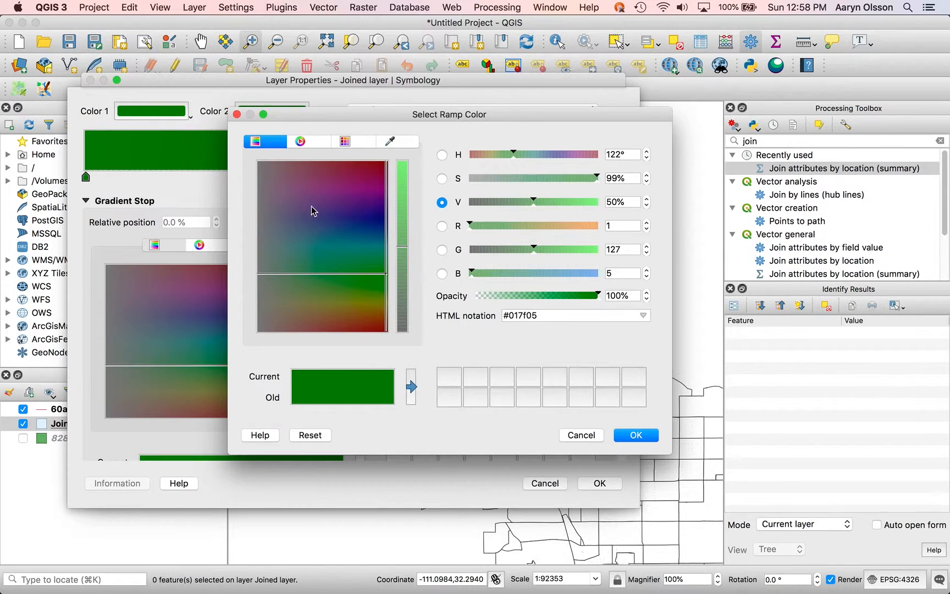
pyautogui.moveTo(265, 251); pyautogui.dragTo(256, 254)
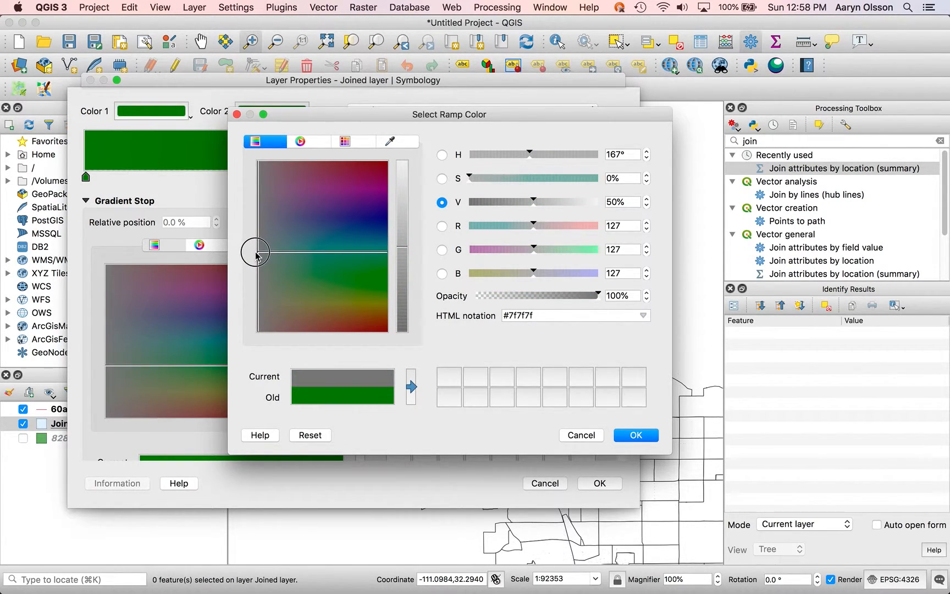
pyautogui.moveTo(402, 247); pyautogui.dragTo(401, 149)
pyautogui.click(636, 435)
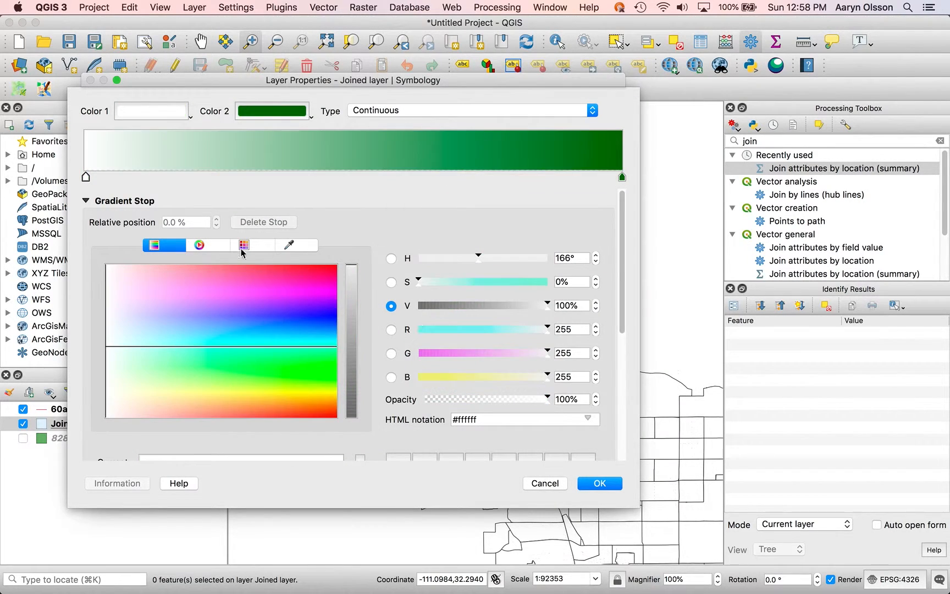
# Apply the white-to-dark-green ramp to the Joined layer and examine the density pattern across the central neighborhoods.
pyautogui.click(614, 488)
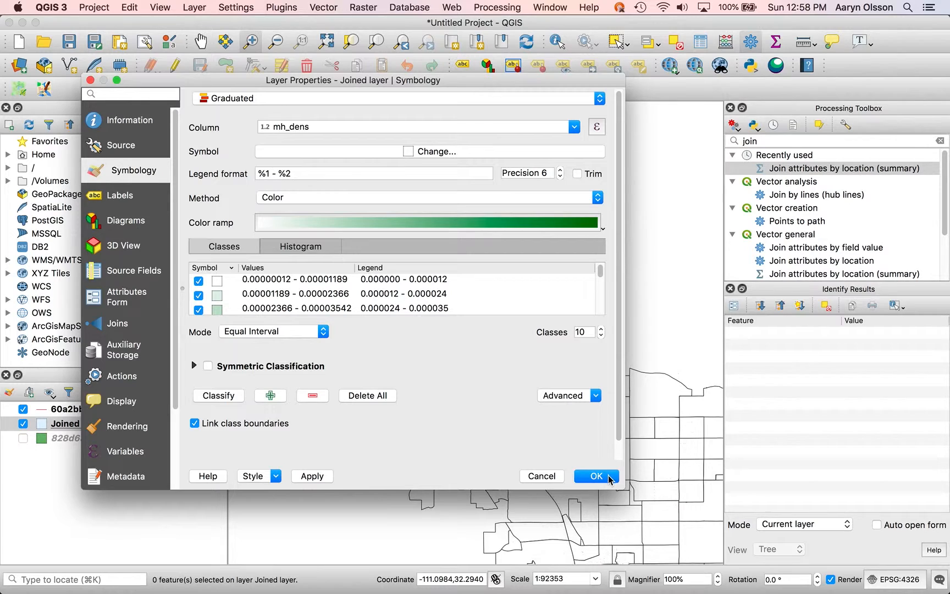
pyautogui.click(597, 476)
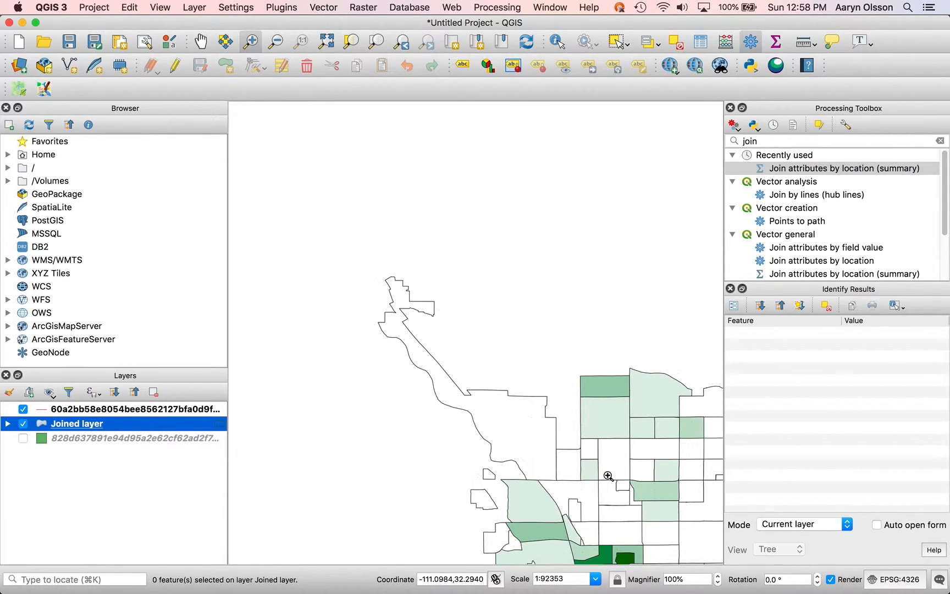
pyautogui.click(202, 44)
pyautogui.moveTo(566, 438); pyautogui.dragTo(400, 230)
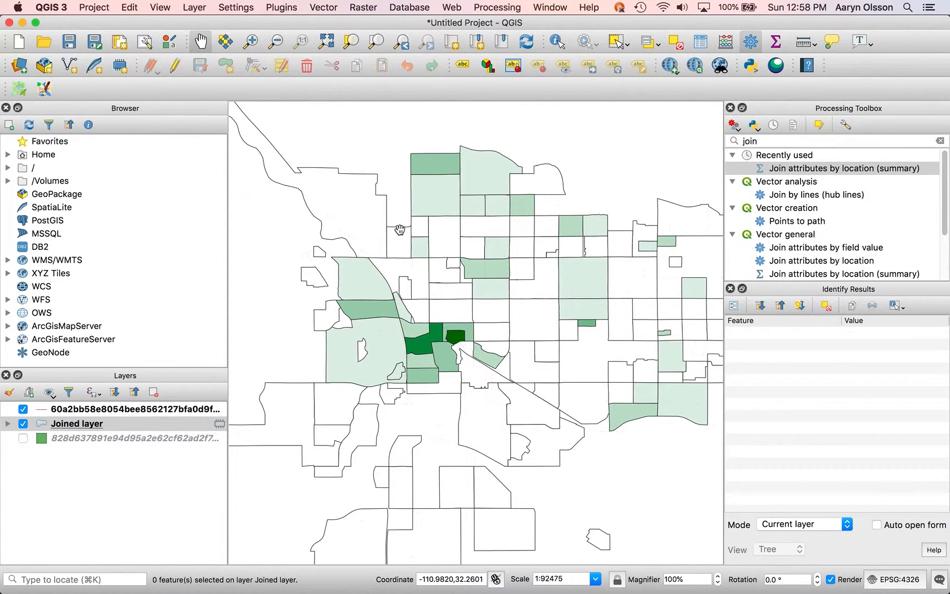